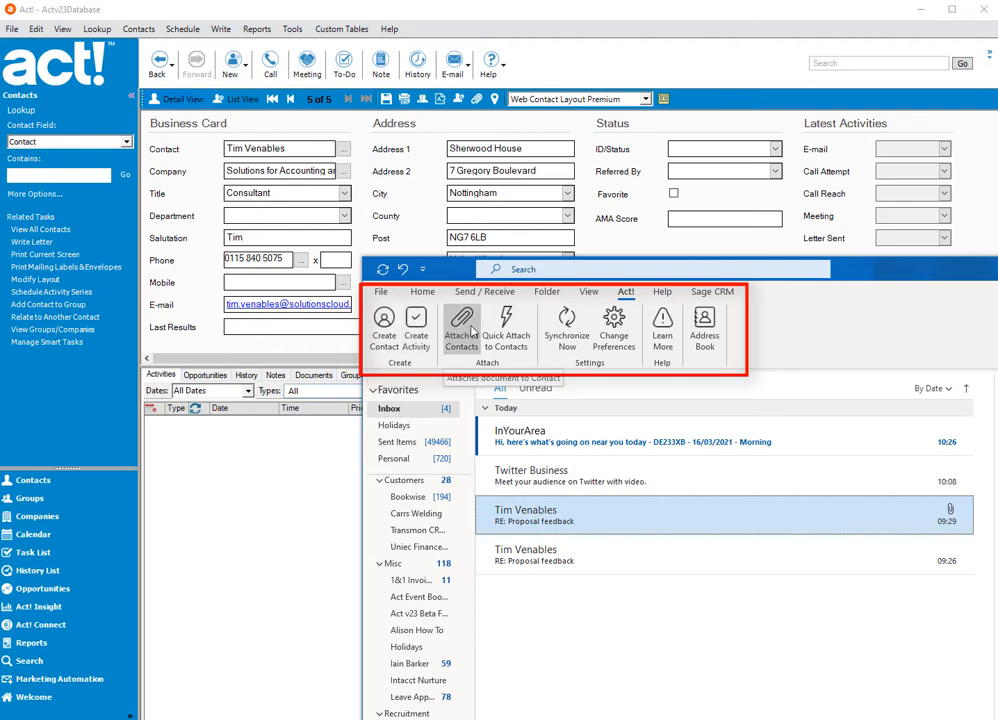
- Start a new Act! activity from the selected RE: Proposal feedback email and set its type to Call
left_click(415, 328)
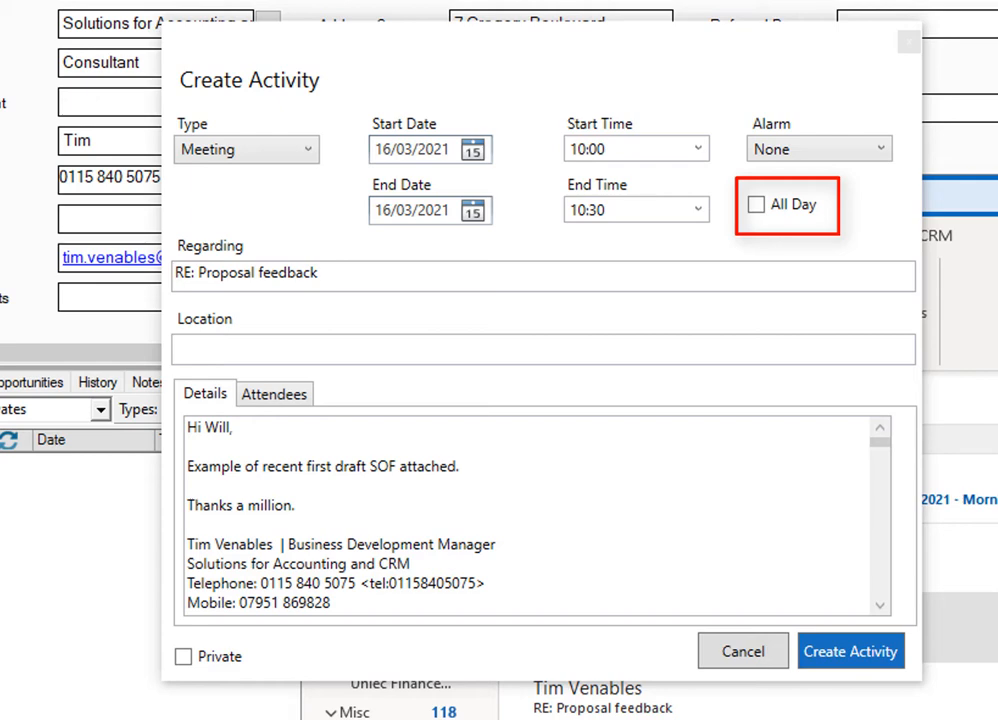
left_click(706, 148)
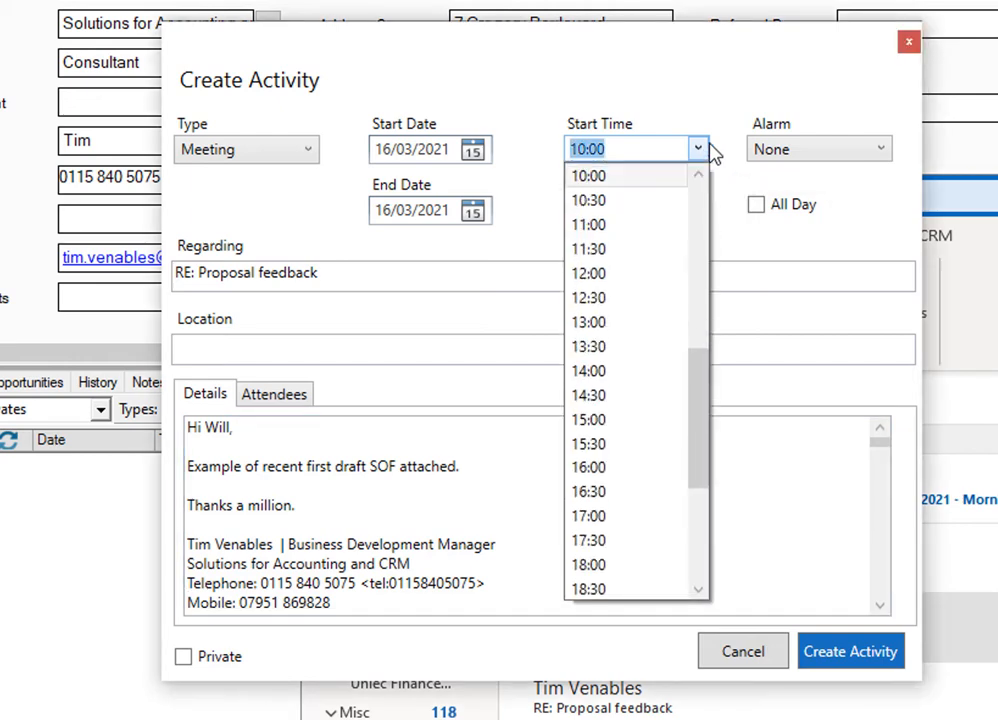
left_click(708, 150)
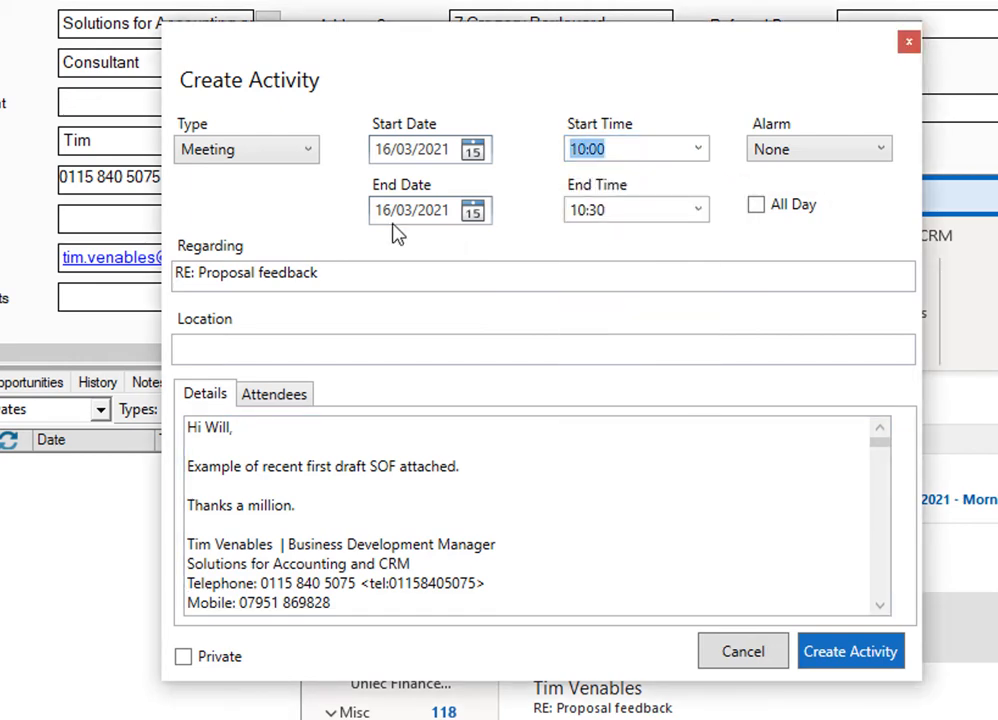
left_click(279, 158)
left_click(270, 178)
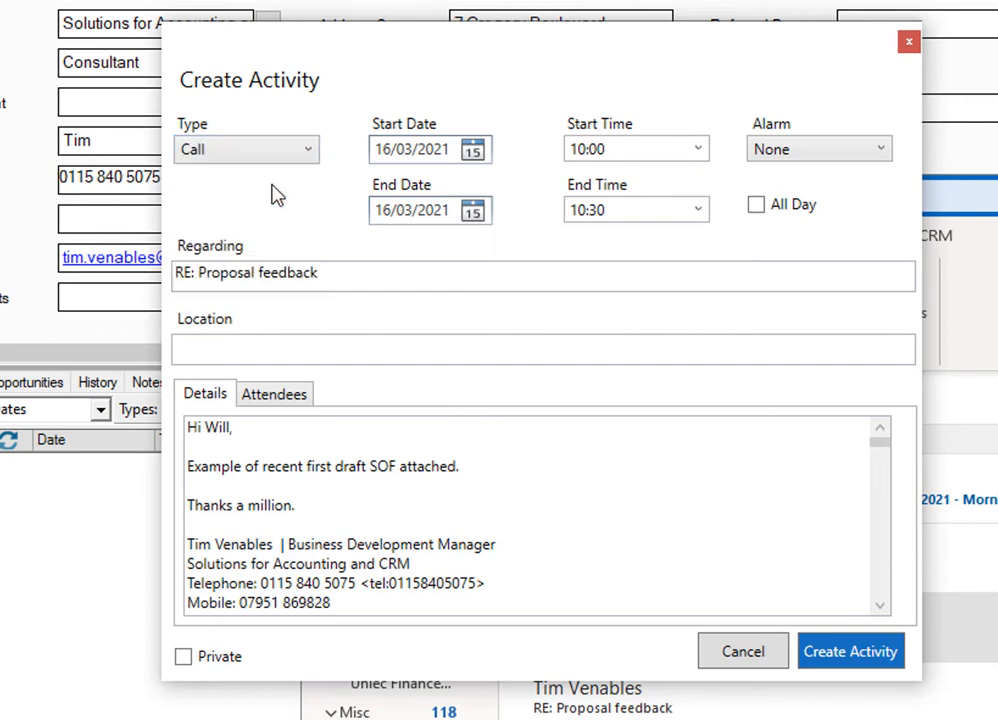
- Set the activity's start date to 17/03/2021 and mark it as an all-day activity
left_click(473, 151)
left_click(456, 295)
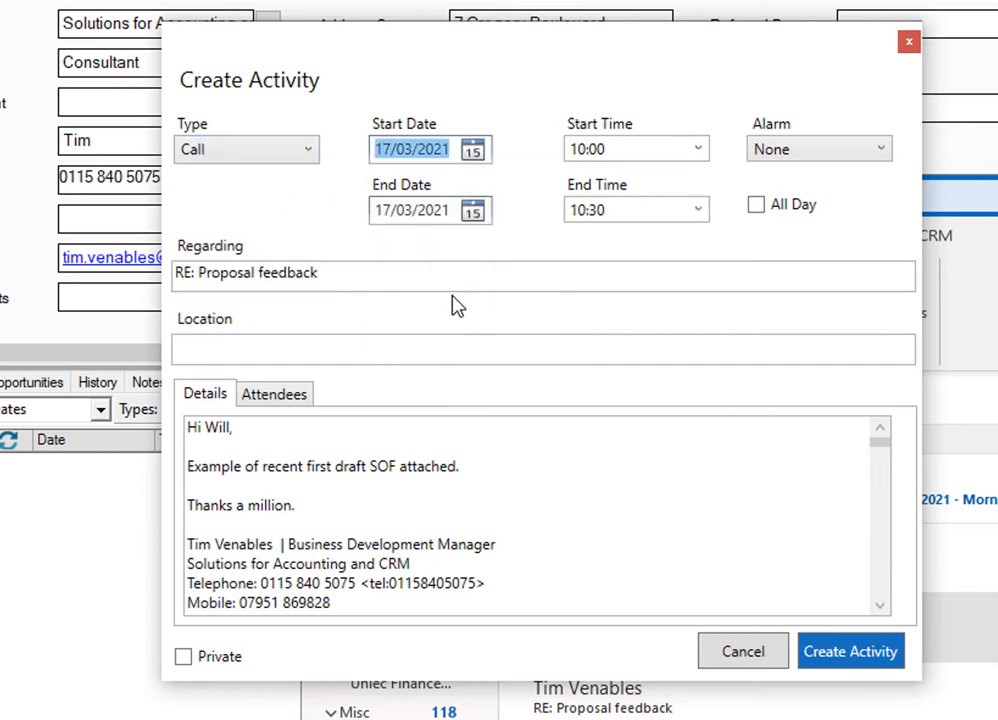
left_click(756, 206)
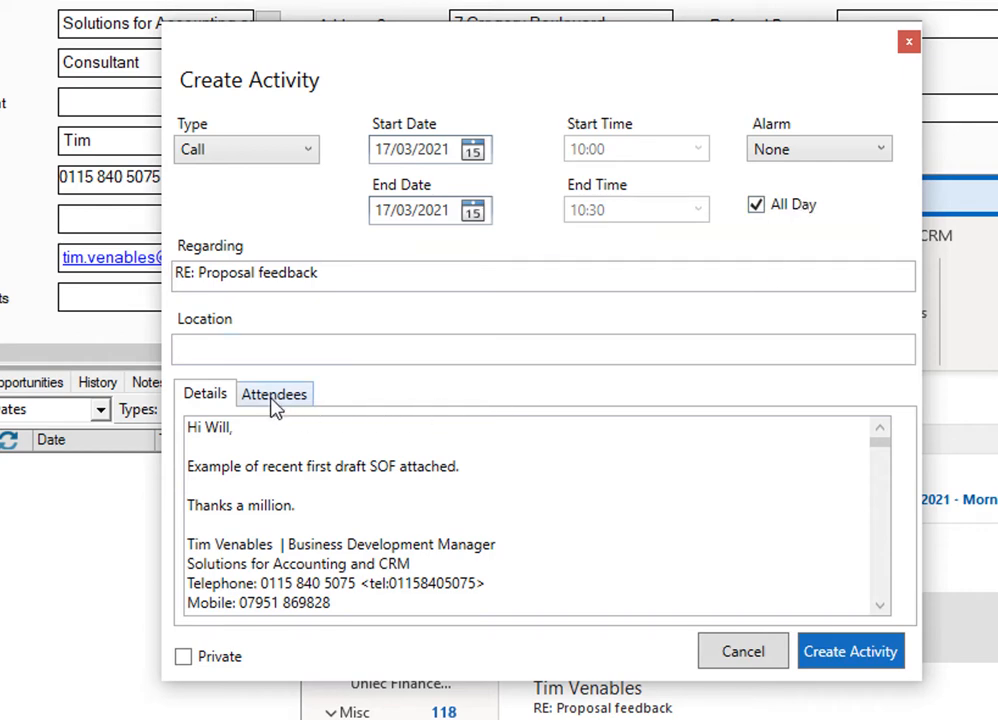
left_click_drag(190, 428, 267, 468)
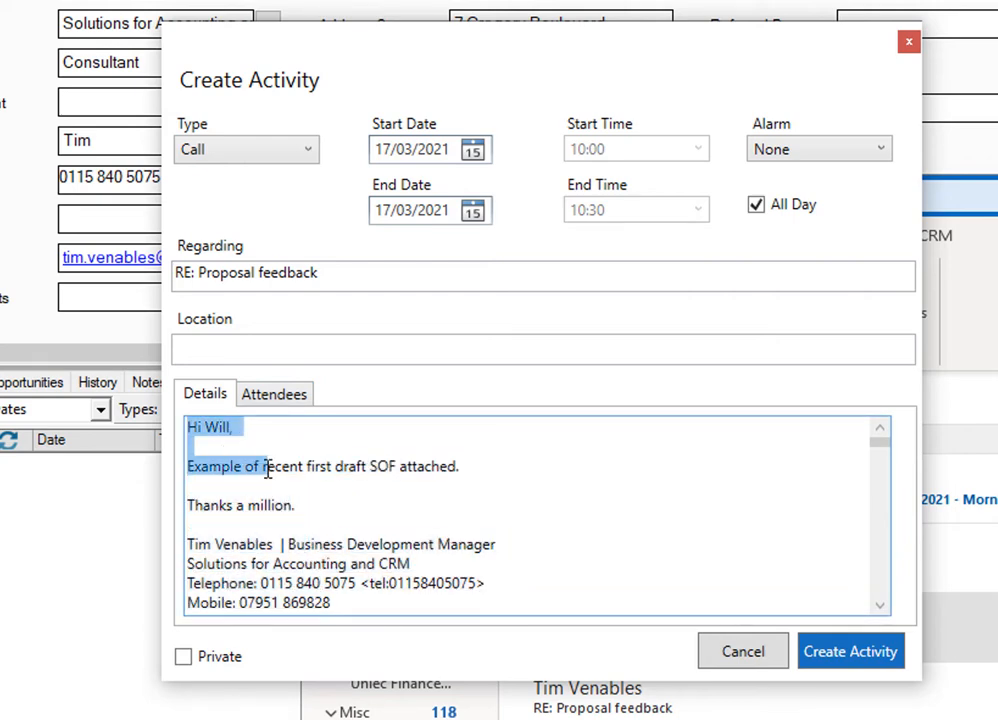
- Try to add the first listed ABC plc contact to the activity's attendees from the address book
left_click(274, 396)
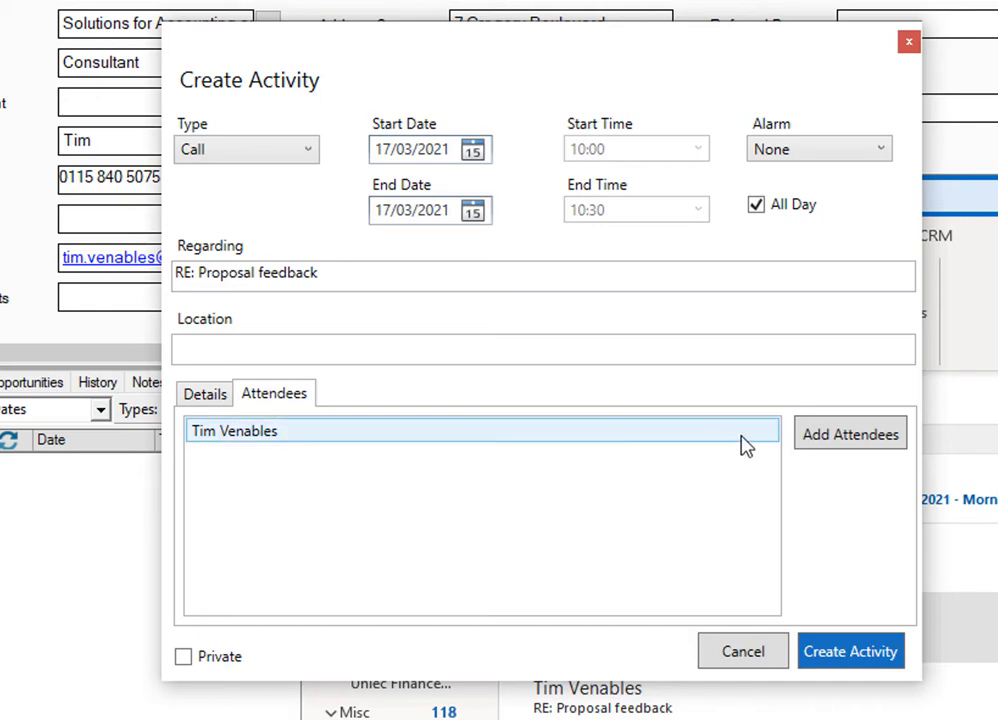
left_click(822, 438)
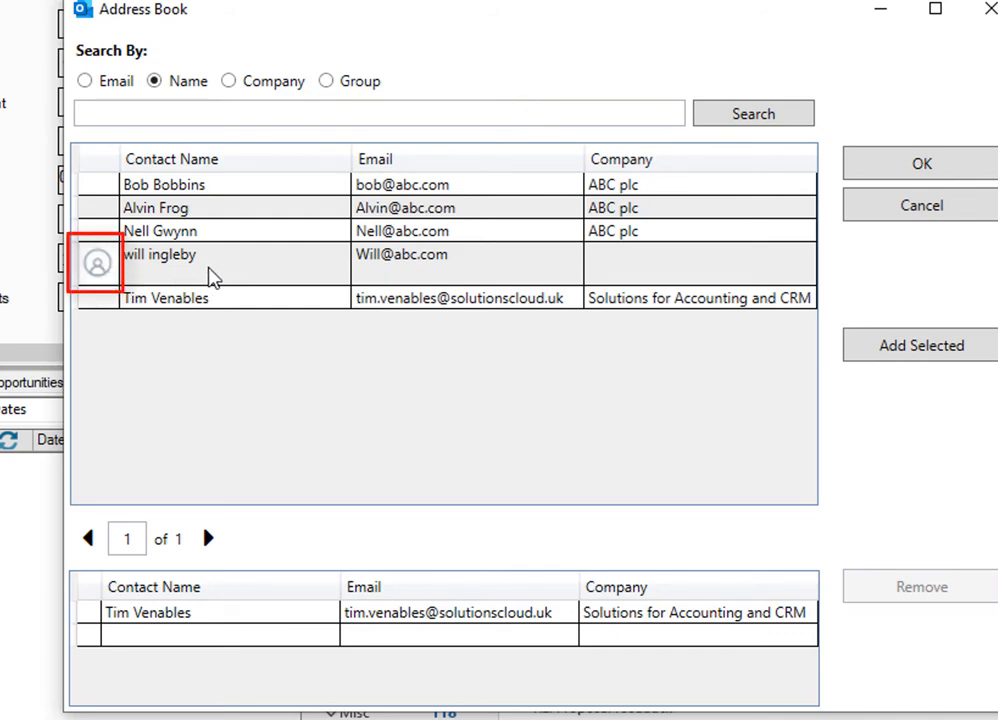
left_click(212, 276)
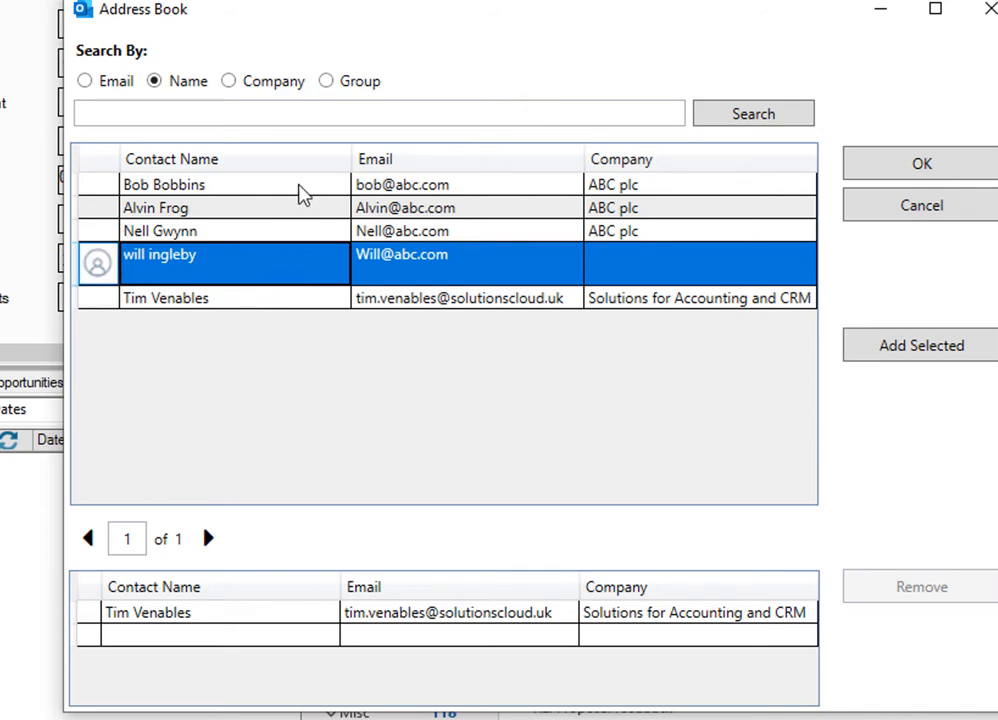
left_click(303, 190)
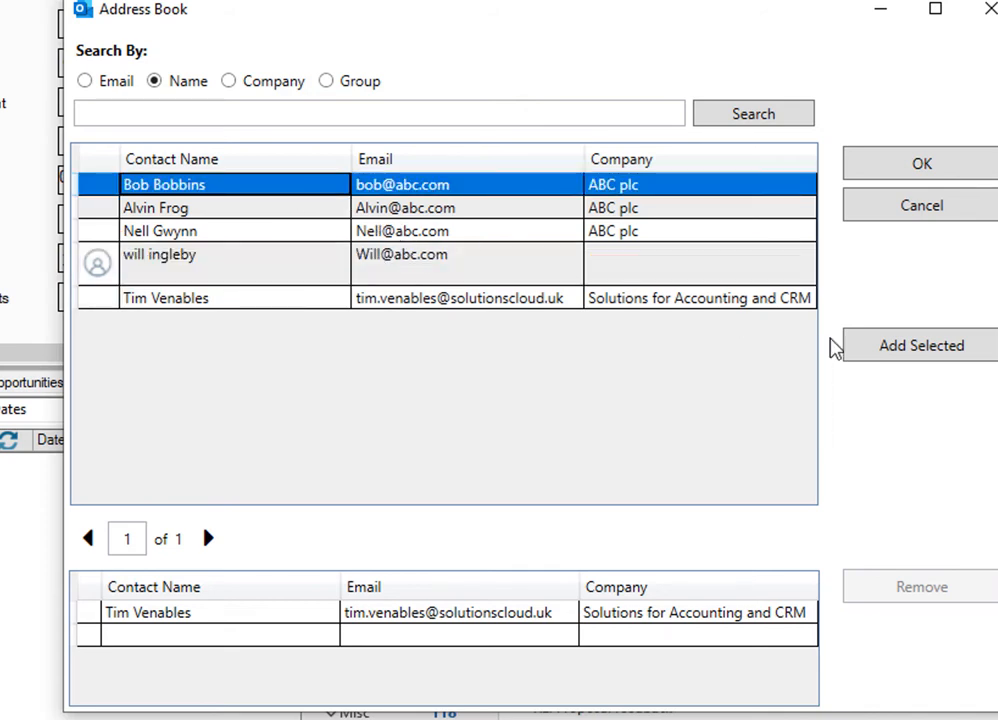
left_click(900, 352)
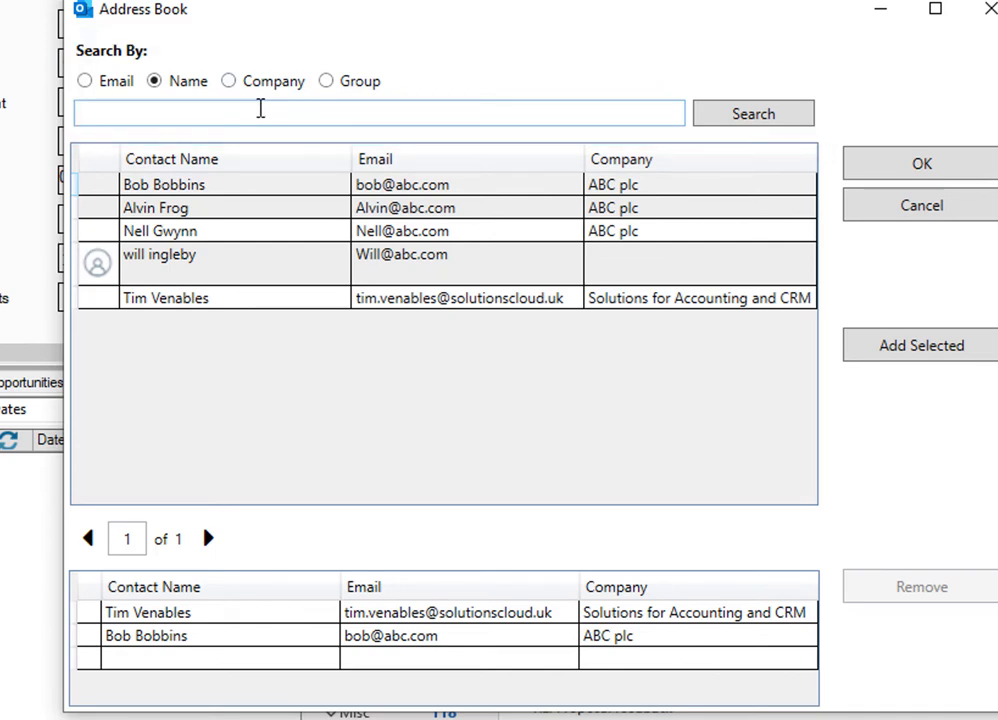
- Search the address book by name for "fr" and cancel out of the address book
left_click(257, 118)
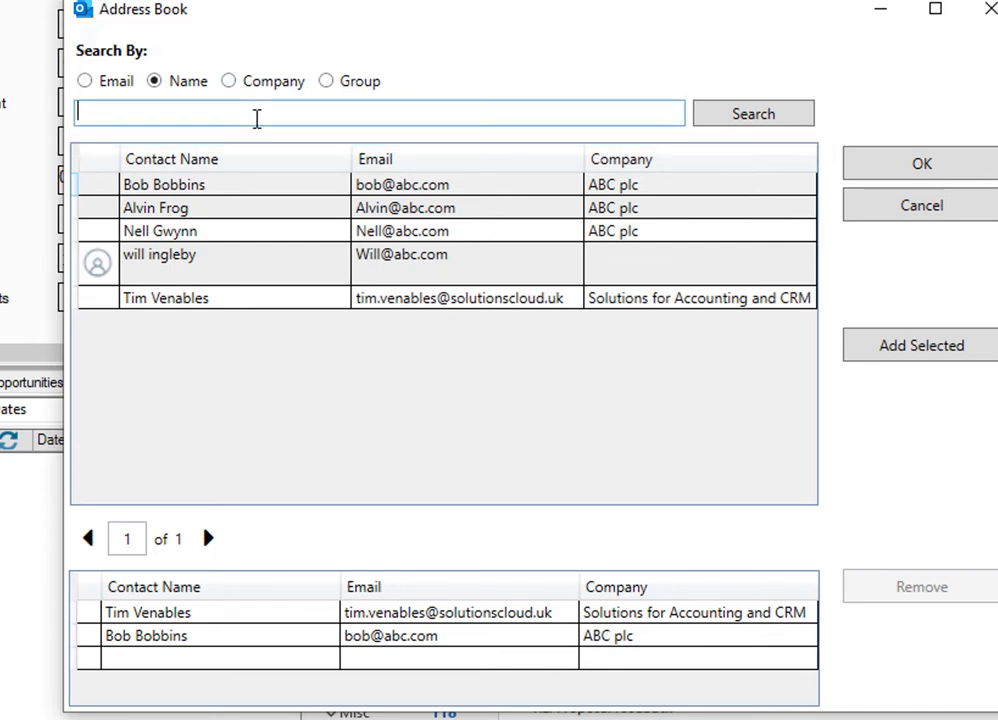
type("fr")
left_click(720, 122)
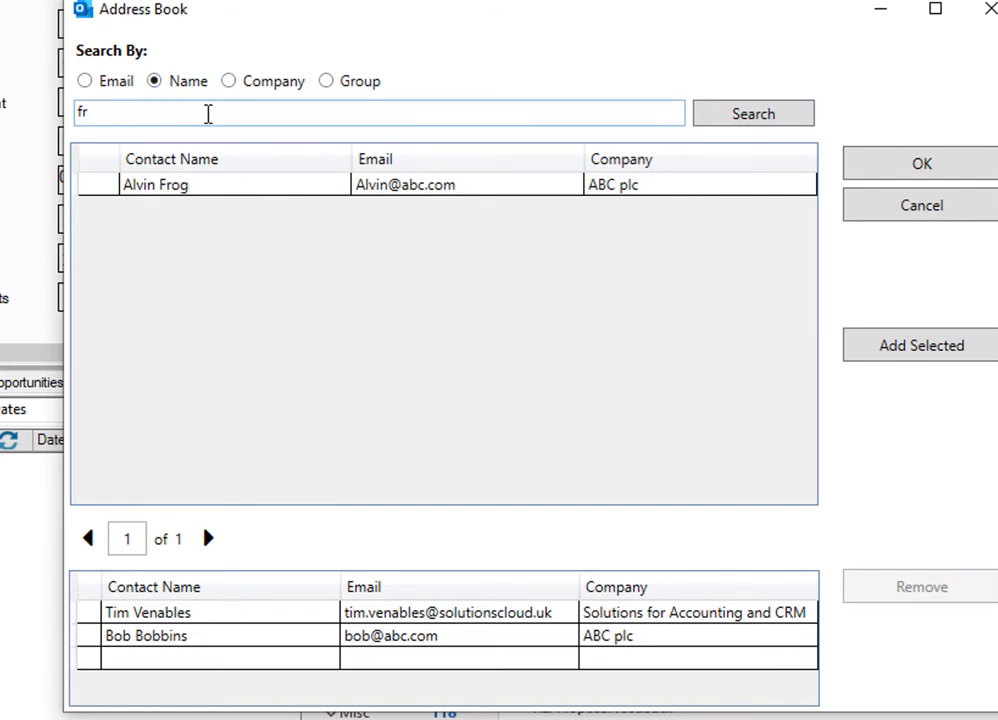
double_click(204, 113)
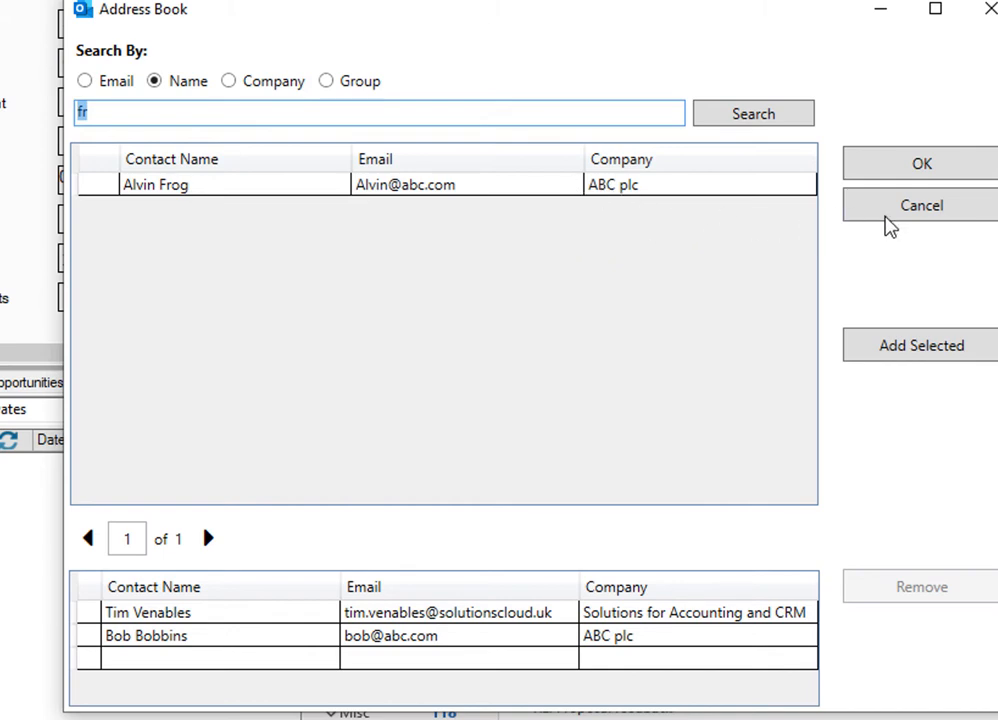
left_click(889, 212)
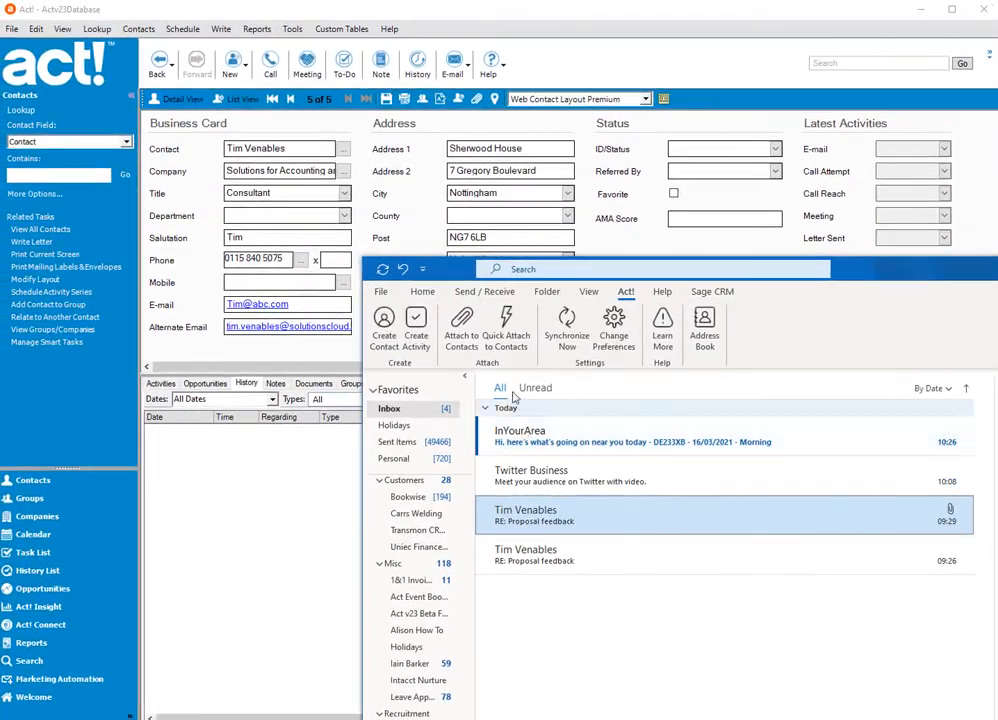
- Quick attach the selected RE: Proposal feedback email to its contact, switch to Act! and refresh the contact record
left_click(506, 327)
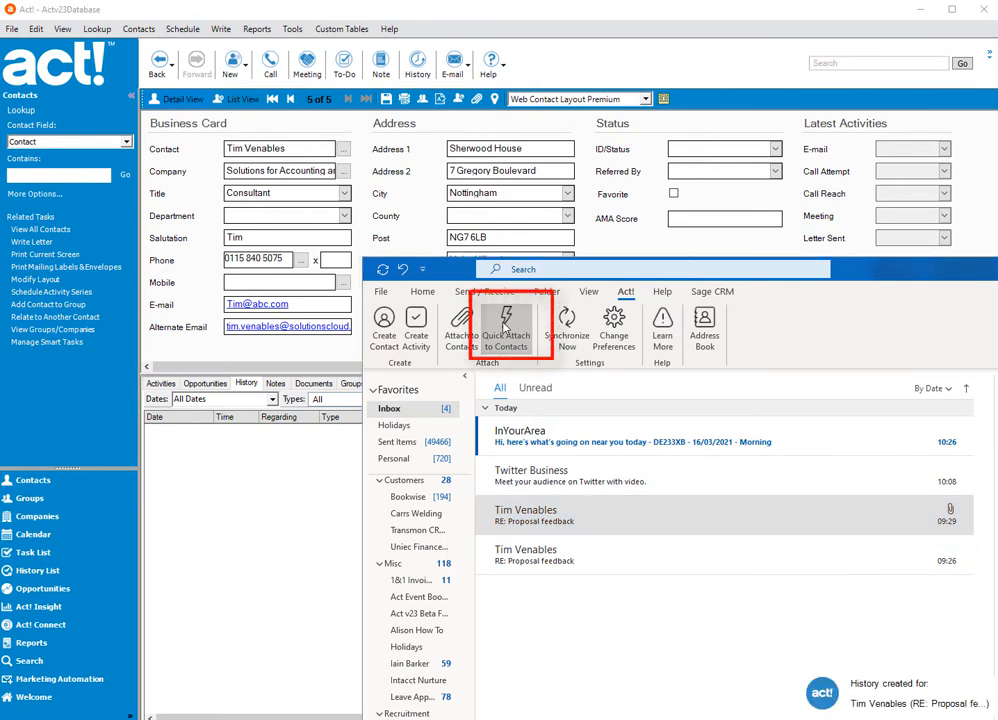
left_click(315, 150)
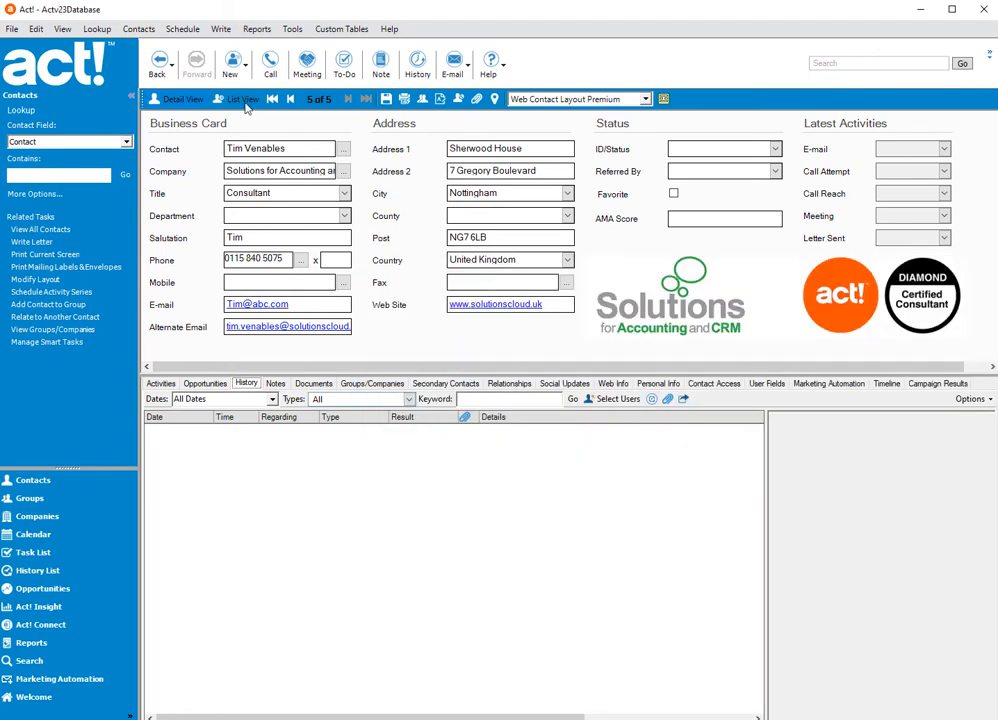
left_click(61, 29)
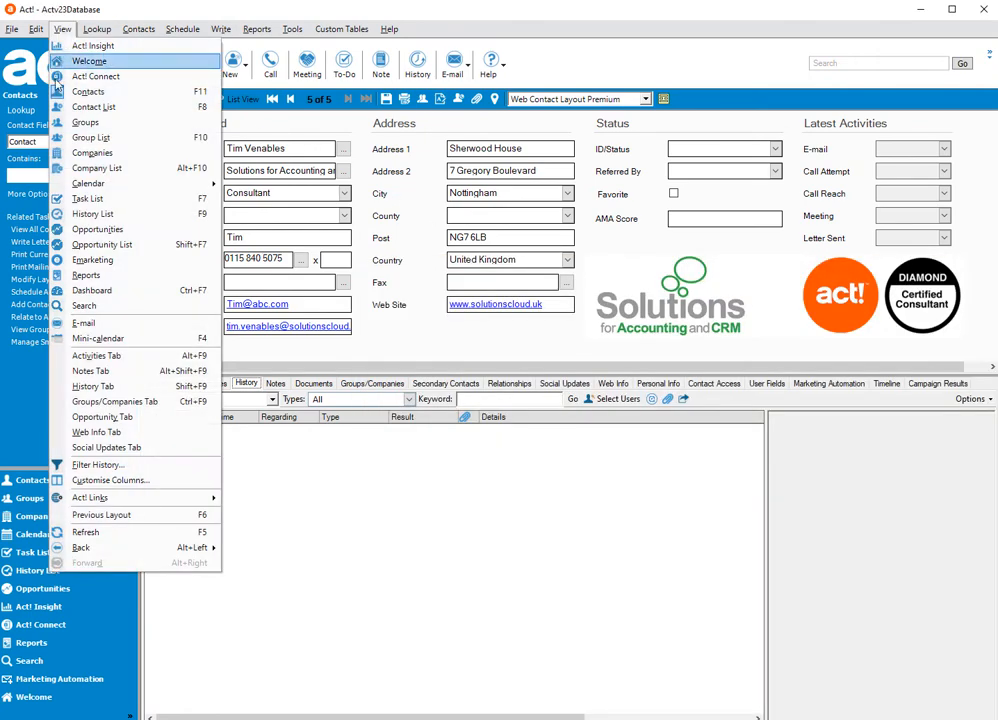
left_click(103, 534)
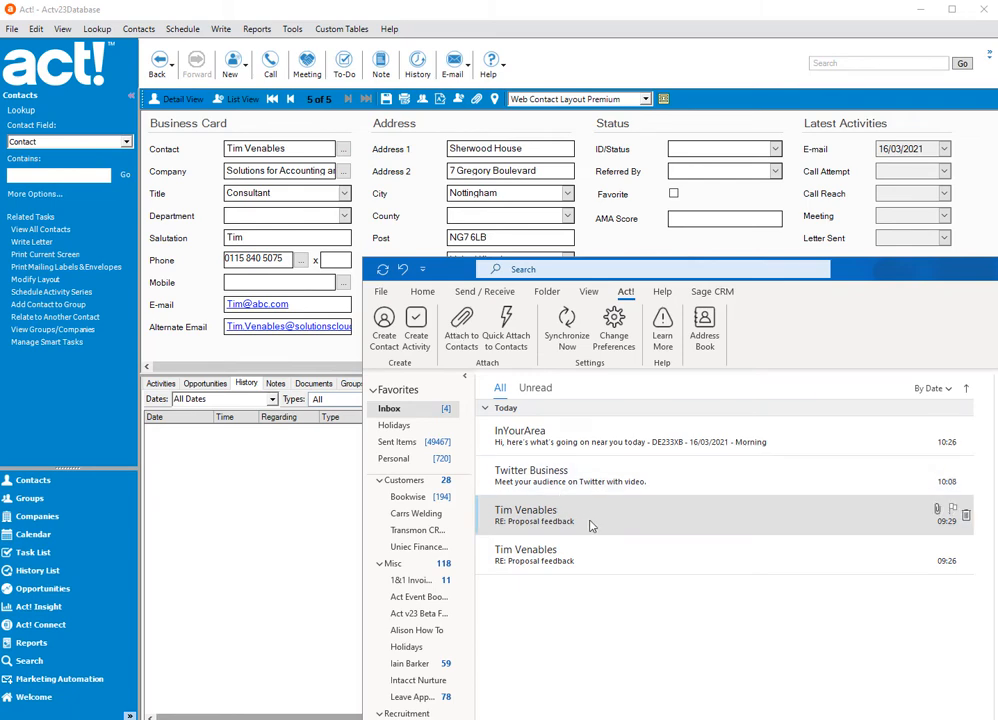
- Start attaching the 09:29 RE: Proposal feedback email to contacts and search the address book for the sender's first name
left_click(530, 515)
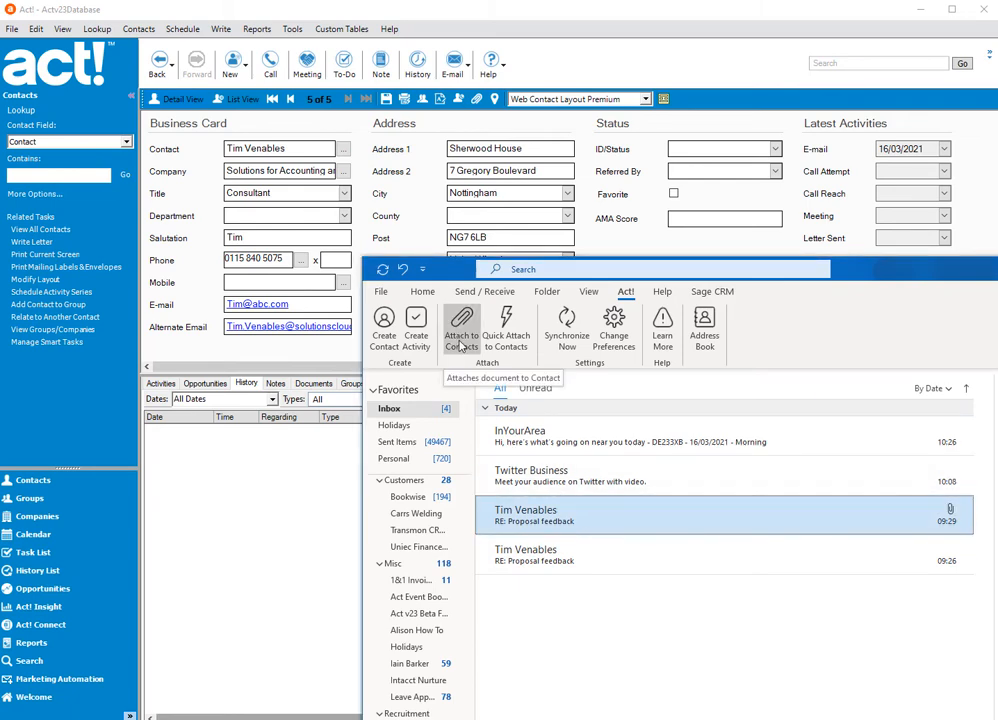
left_click(461, 340)
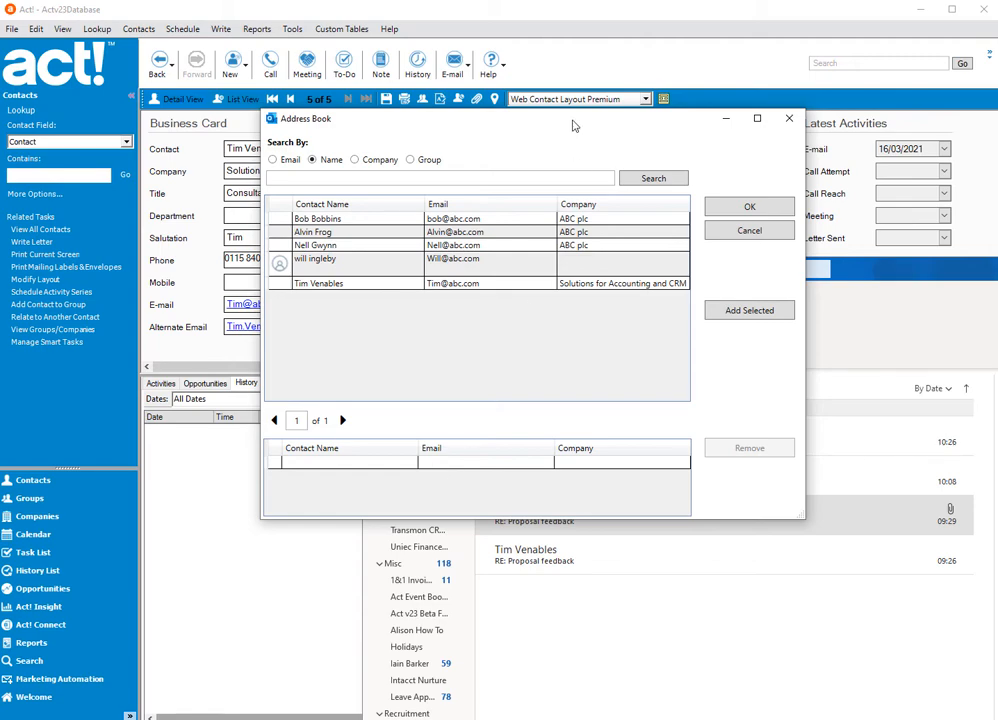
mouse_move(573, 125)
left_mouse_down()
mouse_move(613, 384)
mouse_move(558, 121)
left_mouse_up()
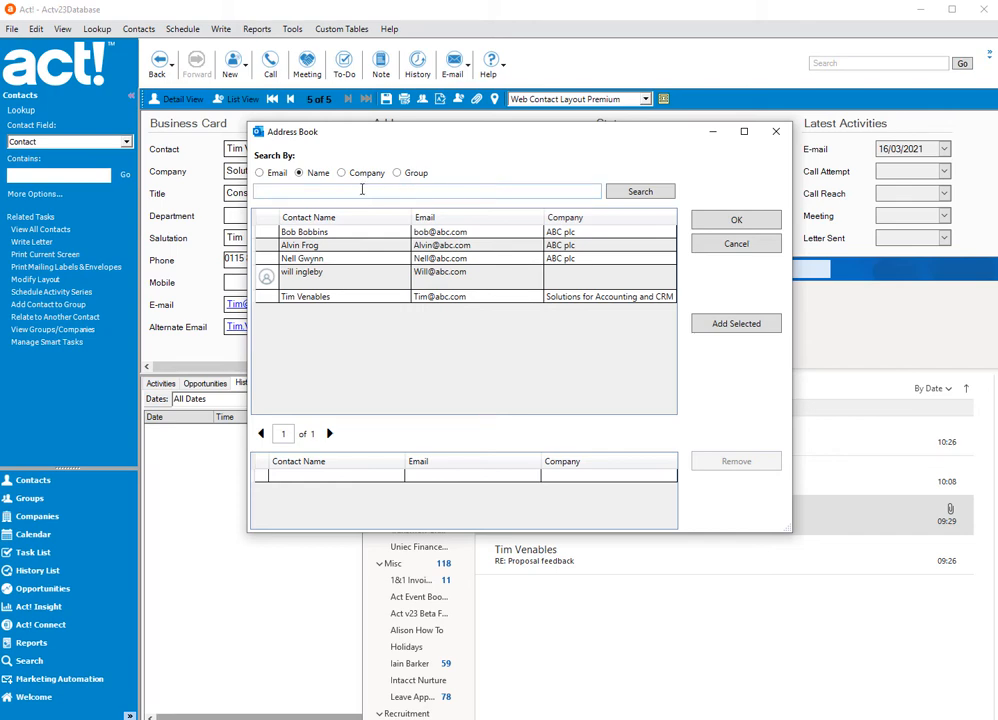
left_click(352, 189)
type("tim")
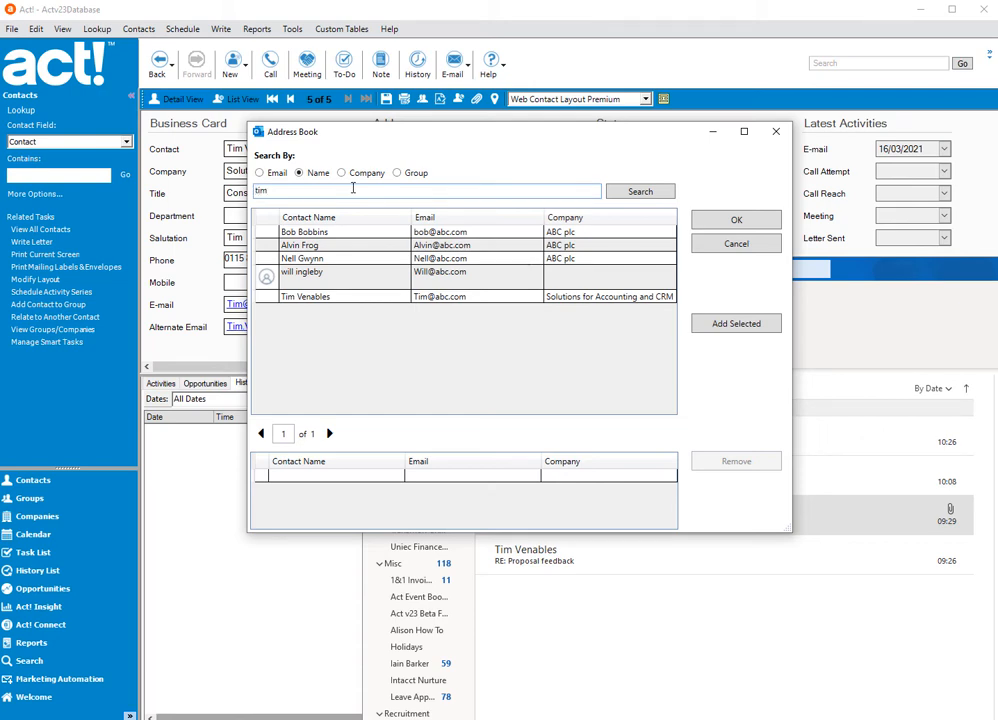
left_click(639, 191)
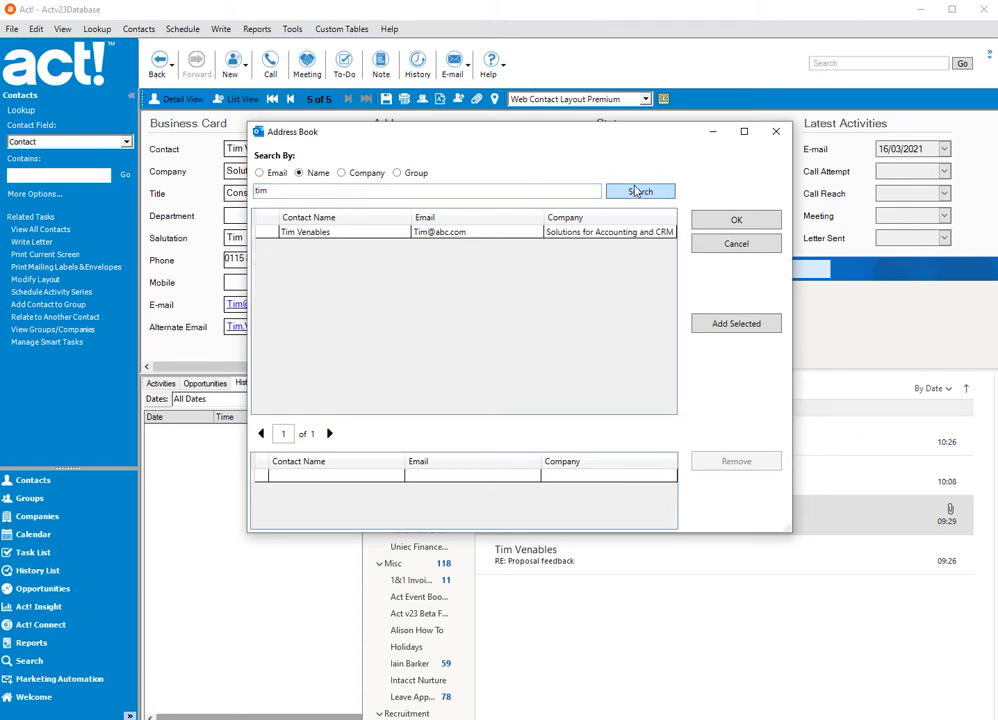
- Add the found contact, confirm the attachment, and view the email's history entry on the contact record in Act!
left_click(515, 235)
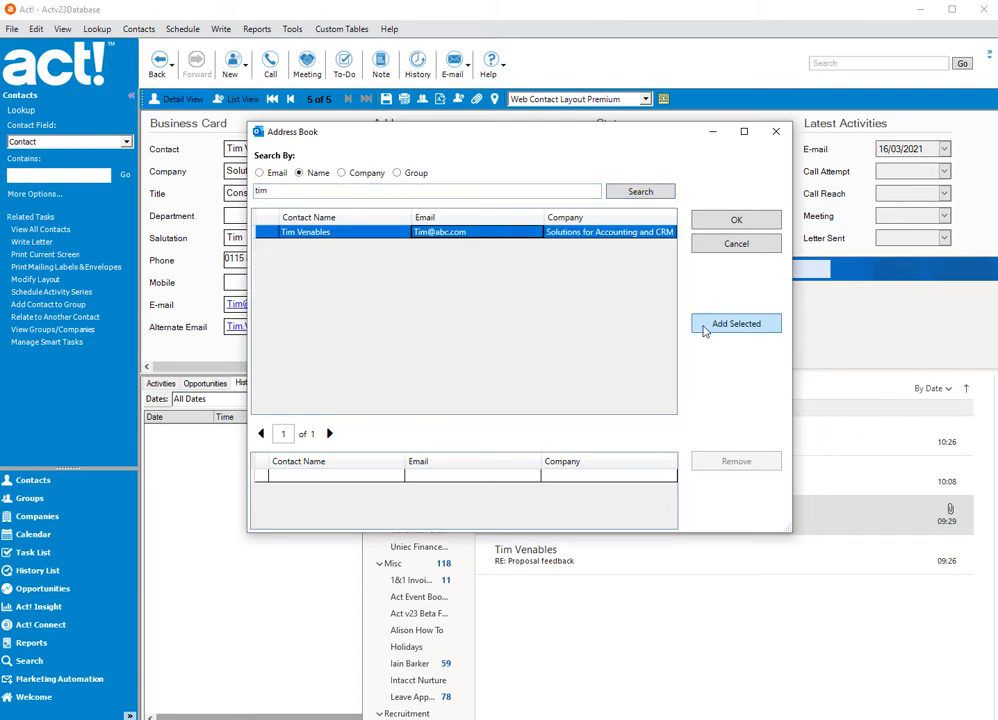
left_click(704, 329)
left_click(712, 220)
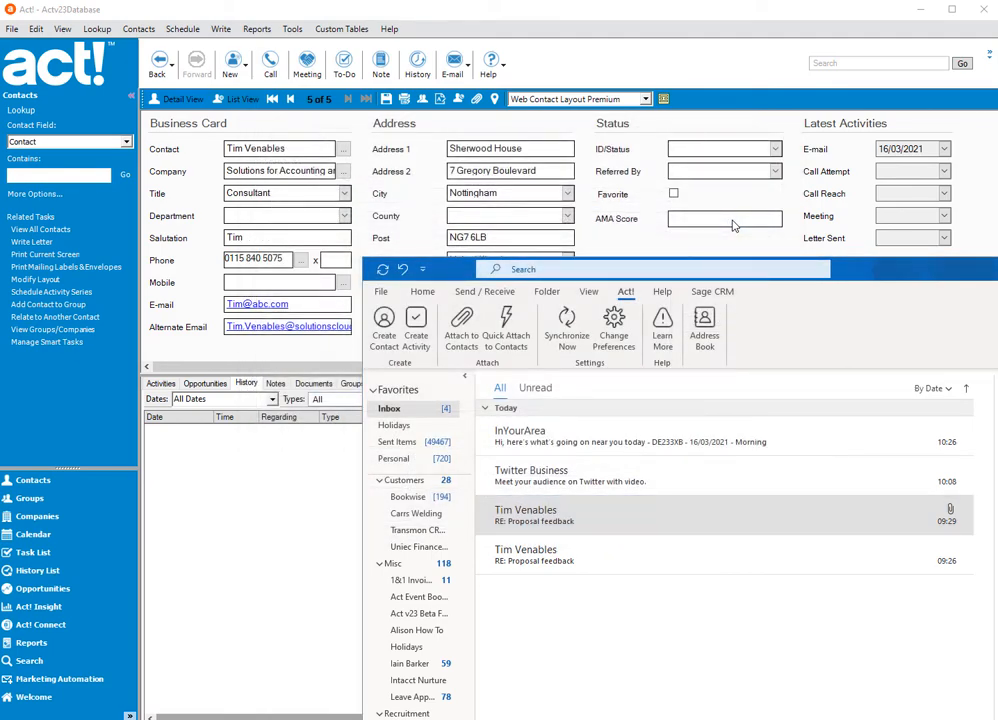
left_click(316, 524)
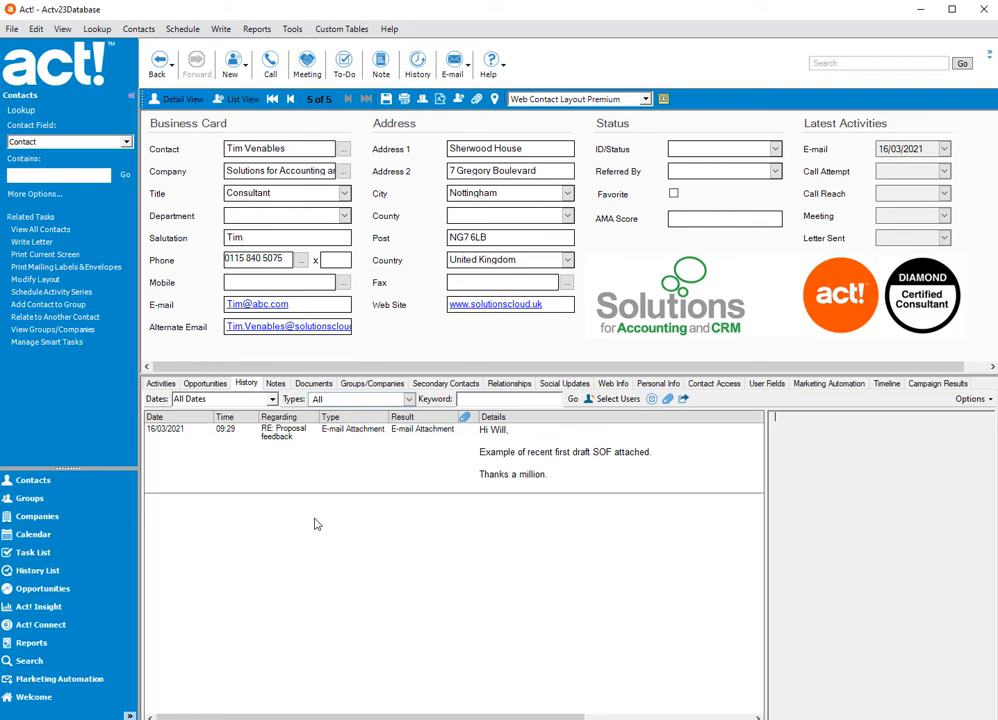
left_click(375, 470)
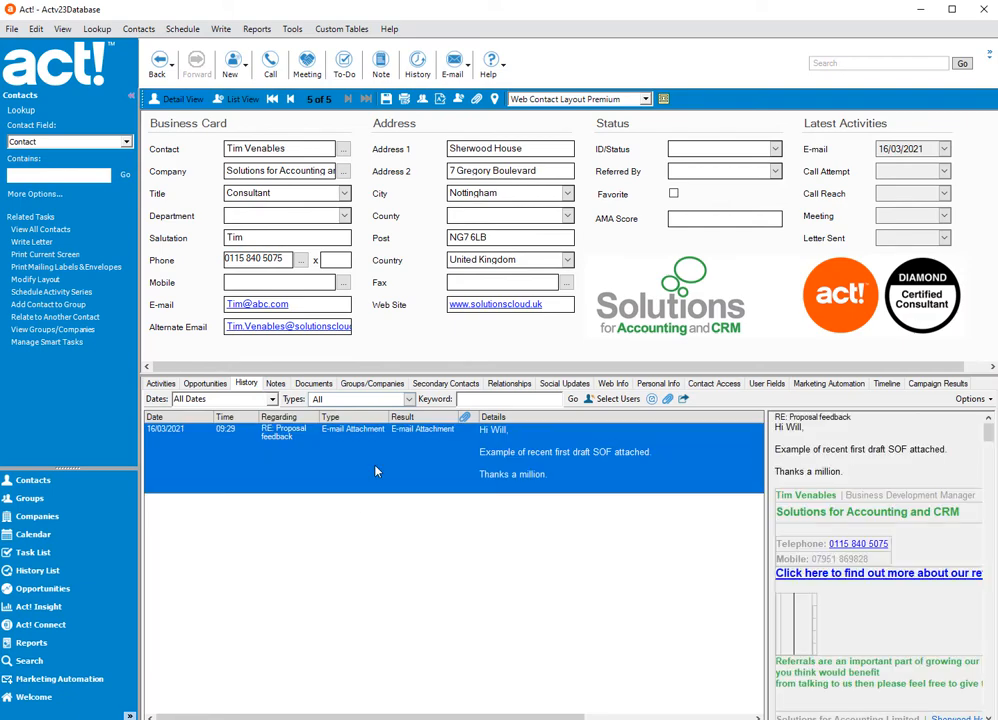
- Switch to Outlook, quick attach the 09:29 RE: Proposal feedback email to its contact, and select the 09:26 email
key("alt+Tab")
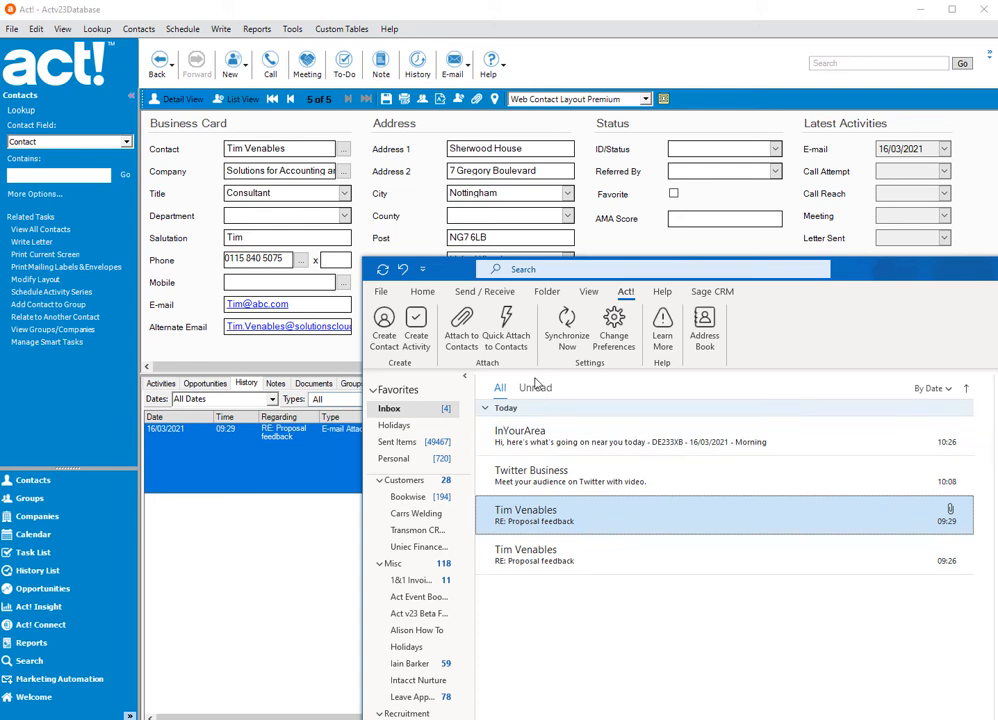
left_click(507, 330)
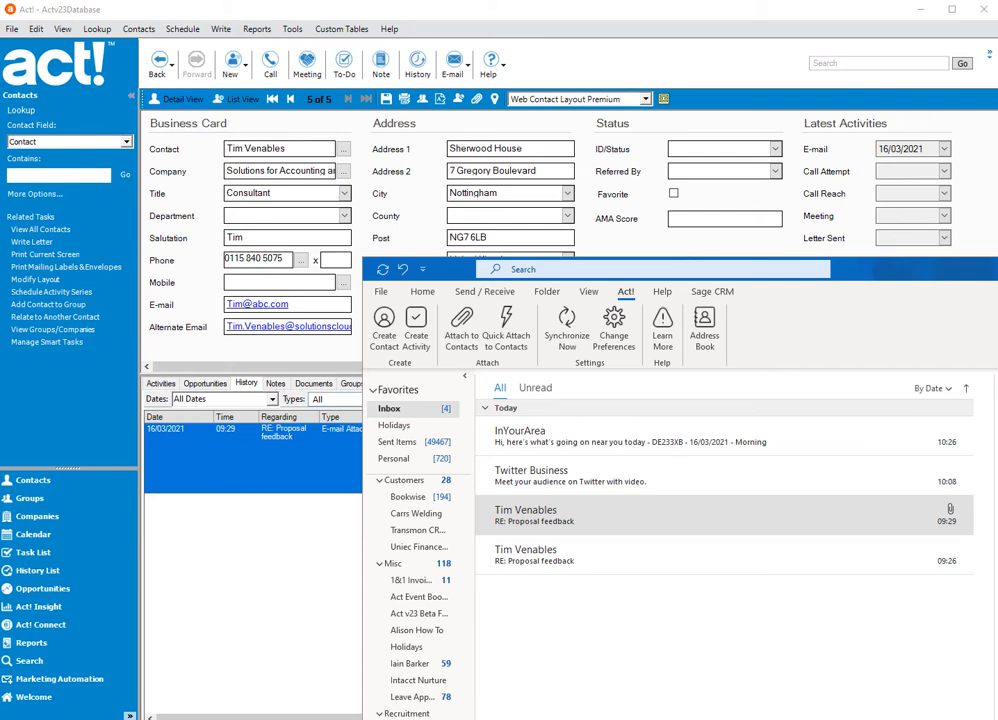
left_click(722, 556)
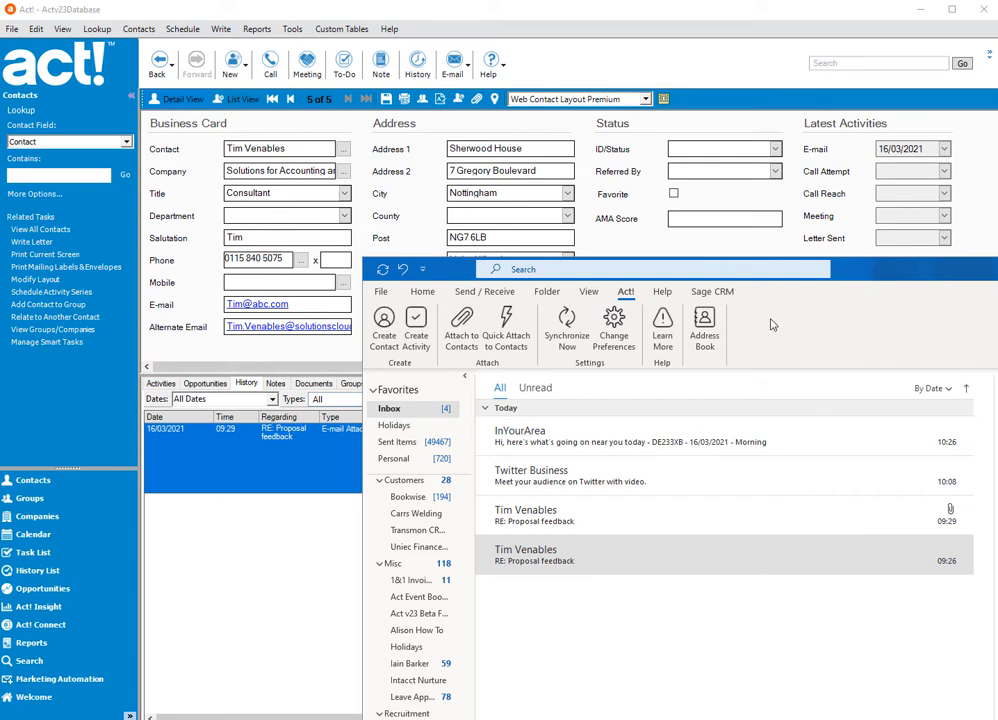
- Open the Act! attach preferences and examine the Auto Attach options for sent emails, received emails and accepted meetings
left_click(615, 330)
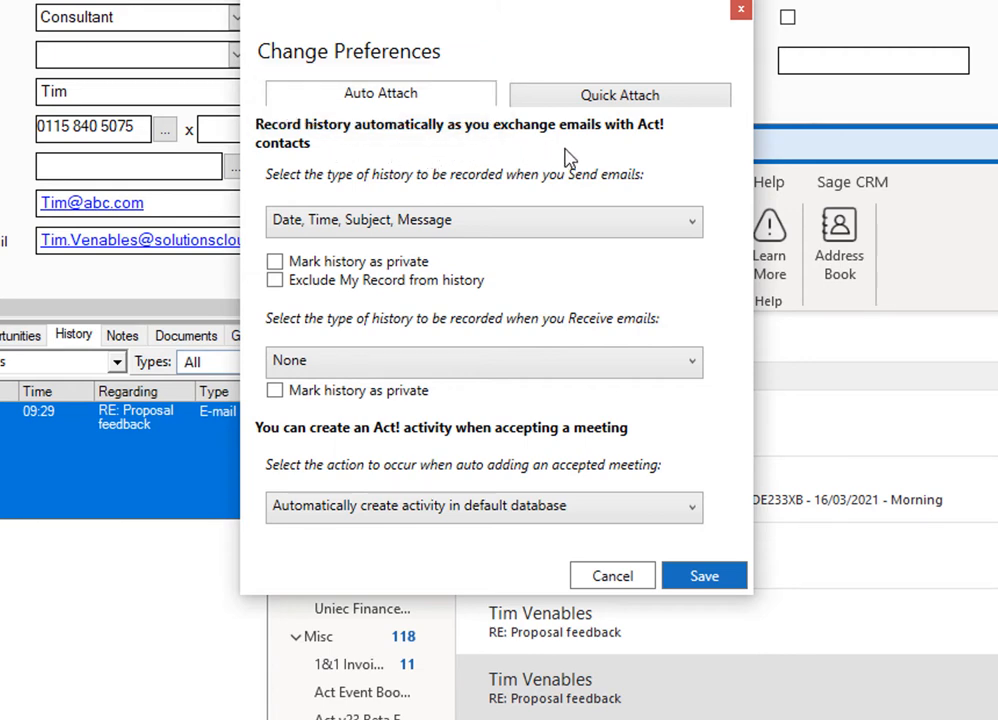
left_click(695, 224)
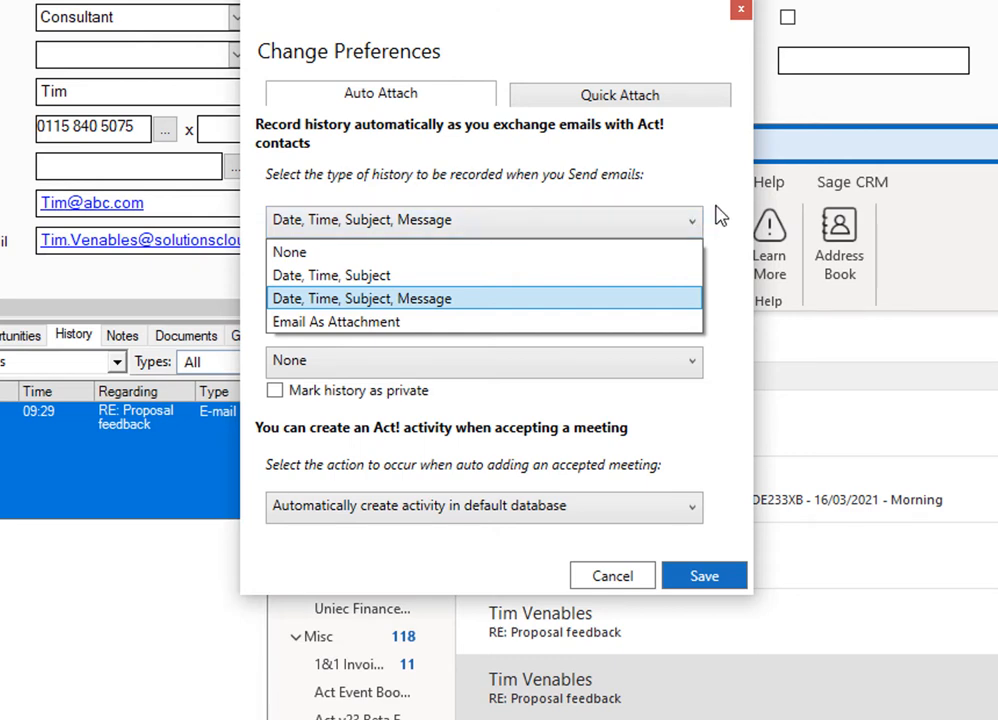
left_click(720, 217)
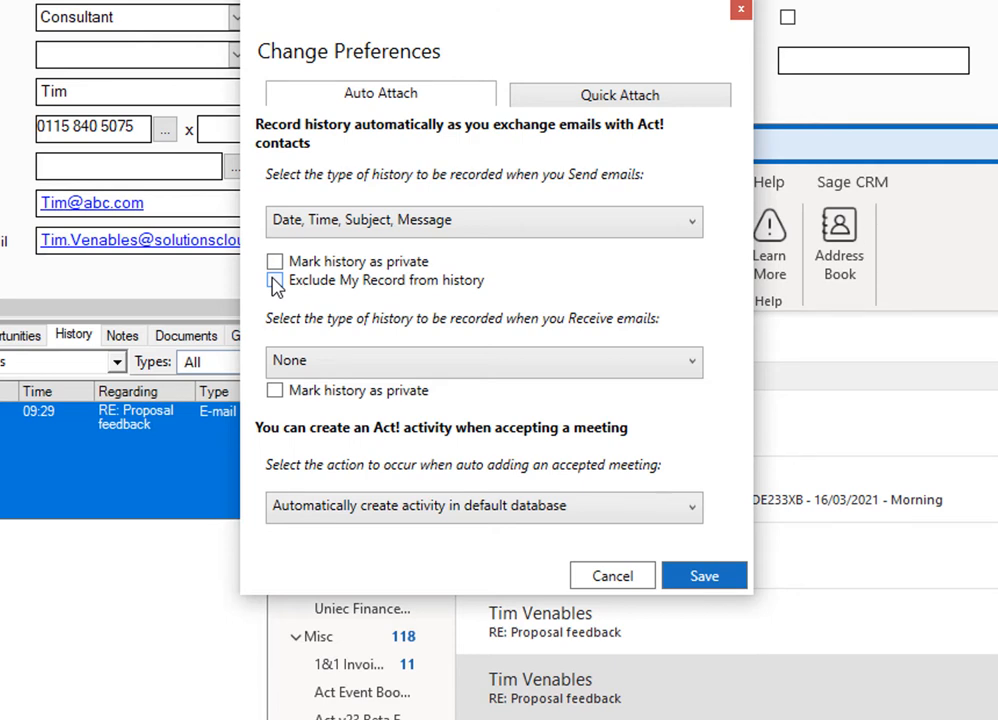
left_click(465, 374)
left_click(465, 374)
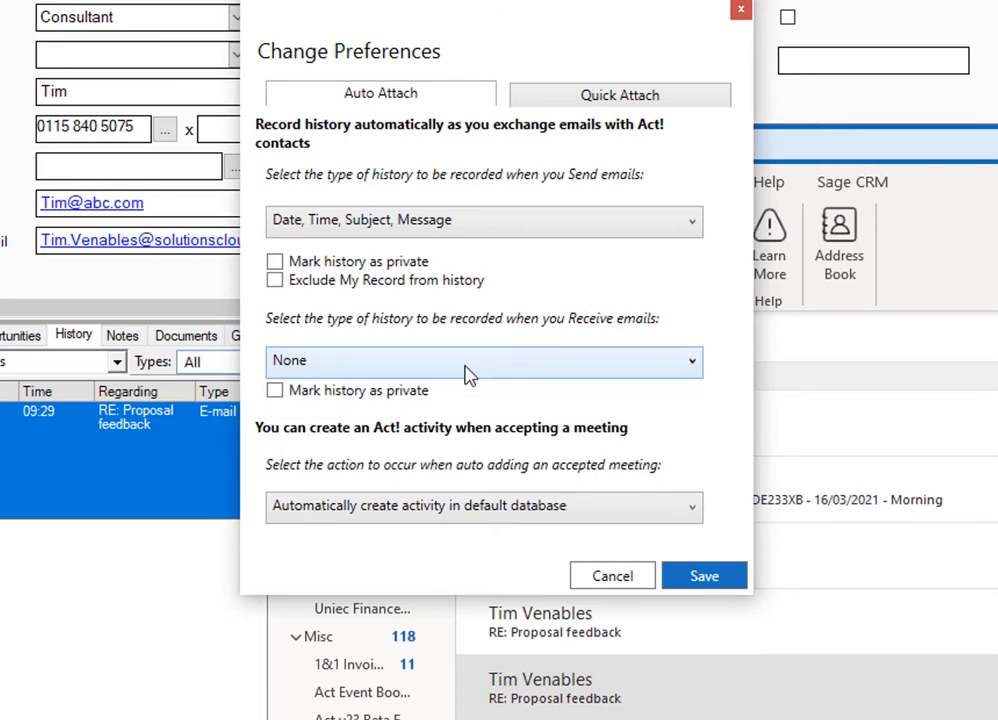
left_click(562, 365)
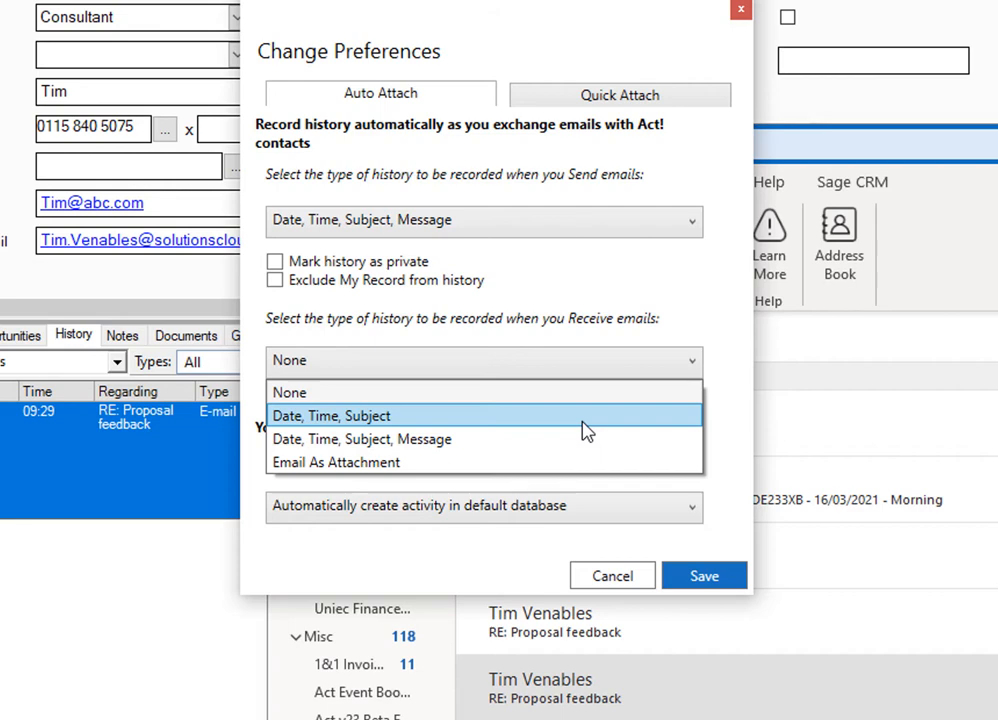
left_click(728, 381)
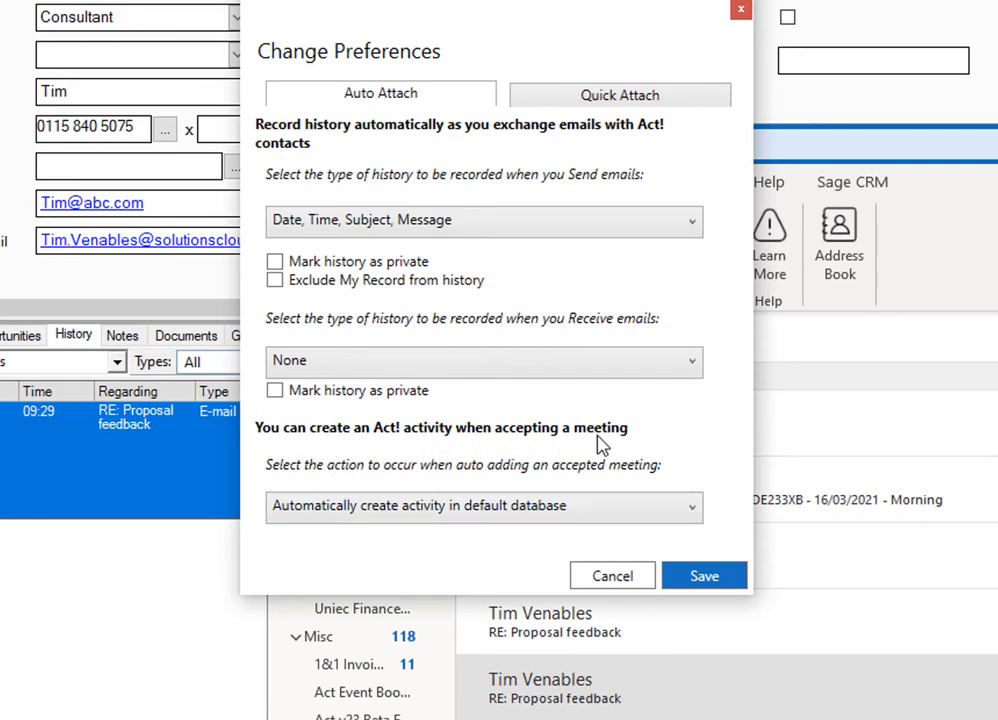
left_click(516, 517)
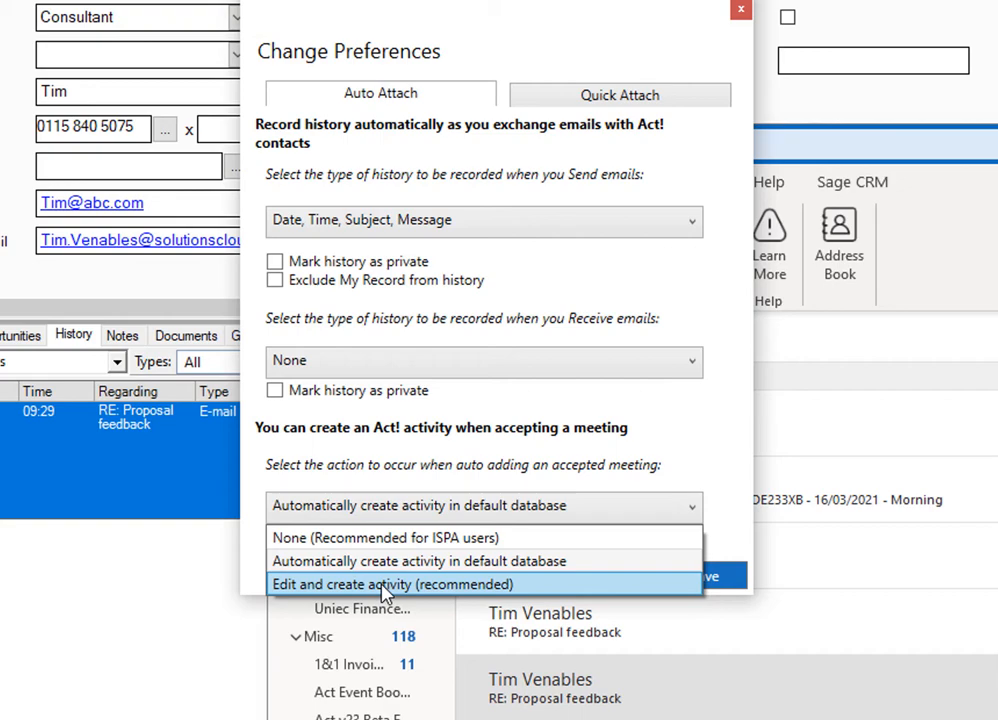
left_click(686, 443)
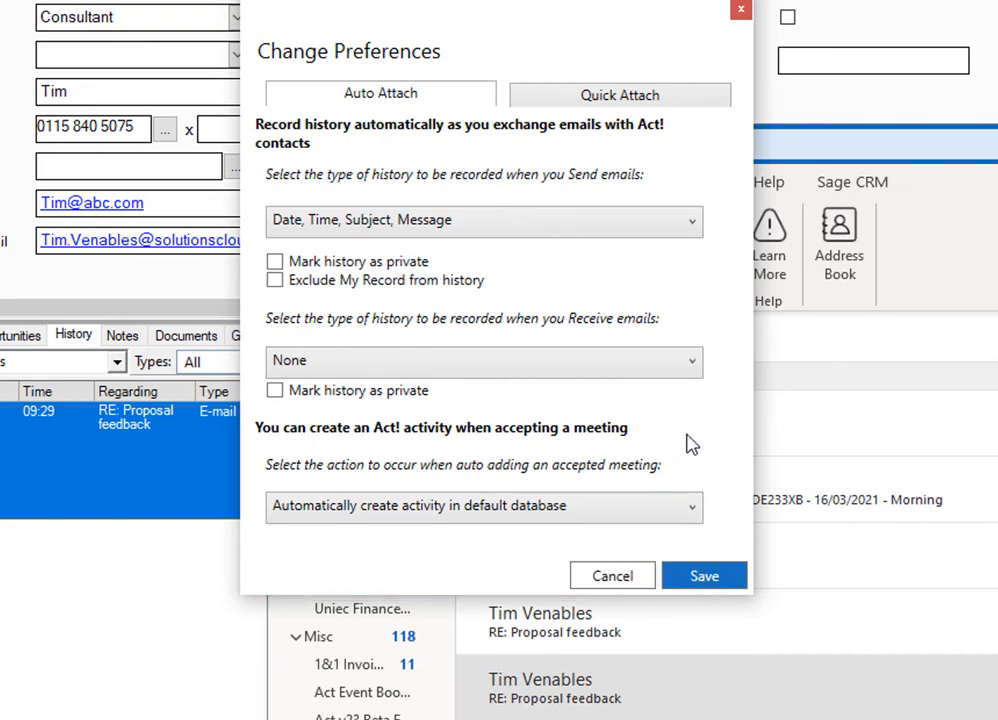
- Examine the Quick Attach preferences for the recorded history type and the contacts used for history
left_click(637, 103)
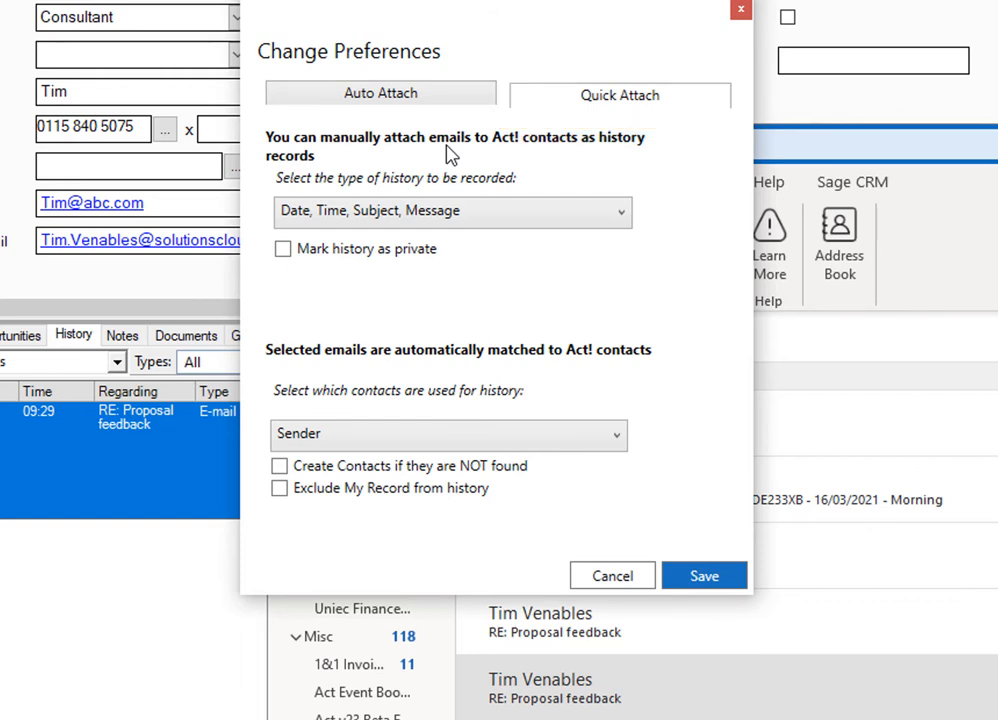
left_click(493, 222)
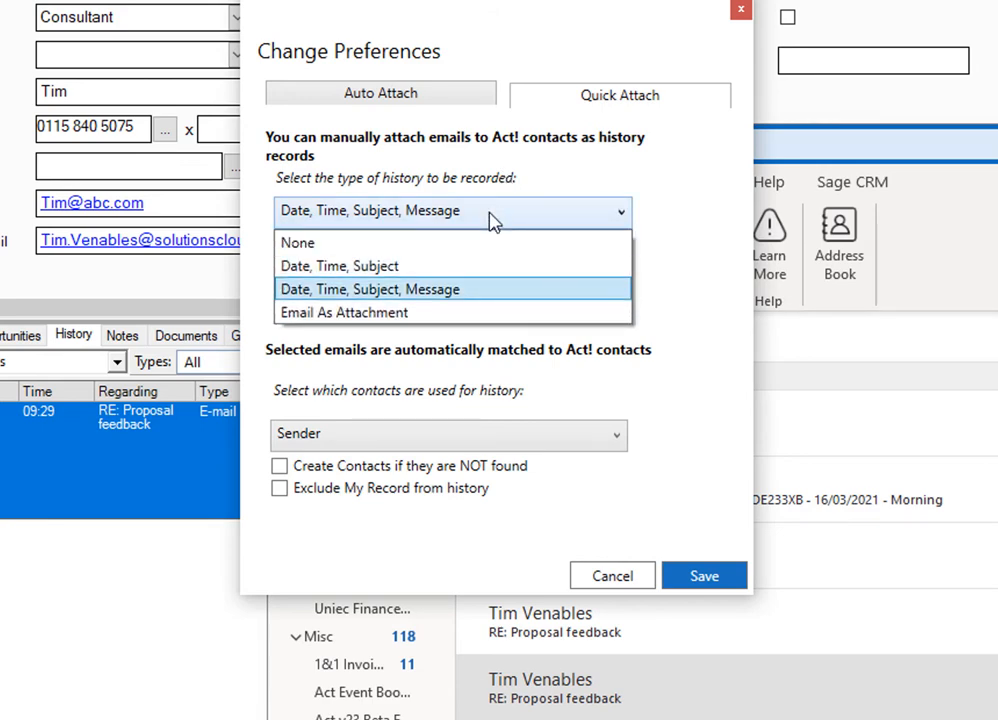
left_click(686, 338)
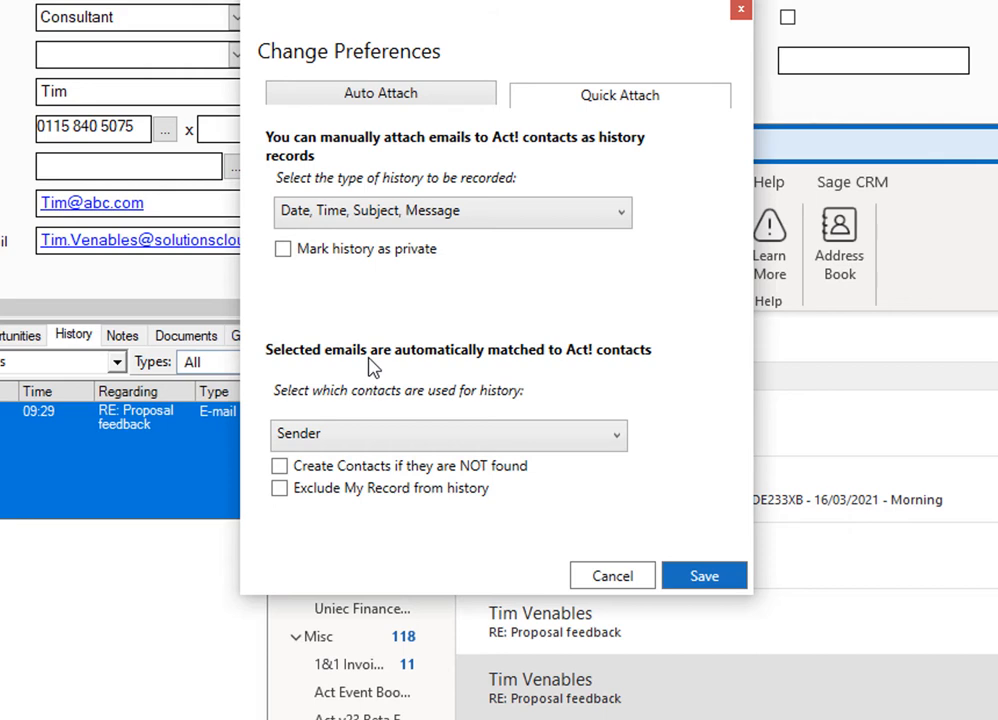
left_click(591, 445)
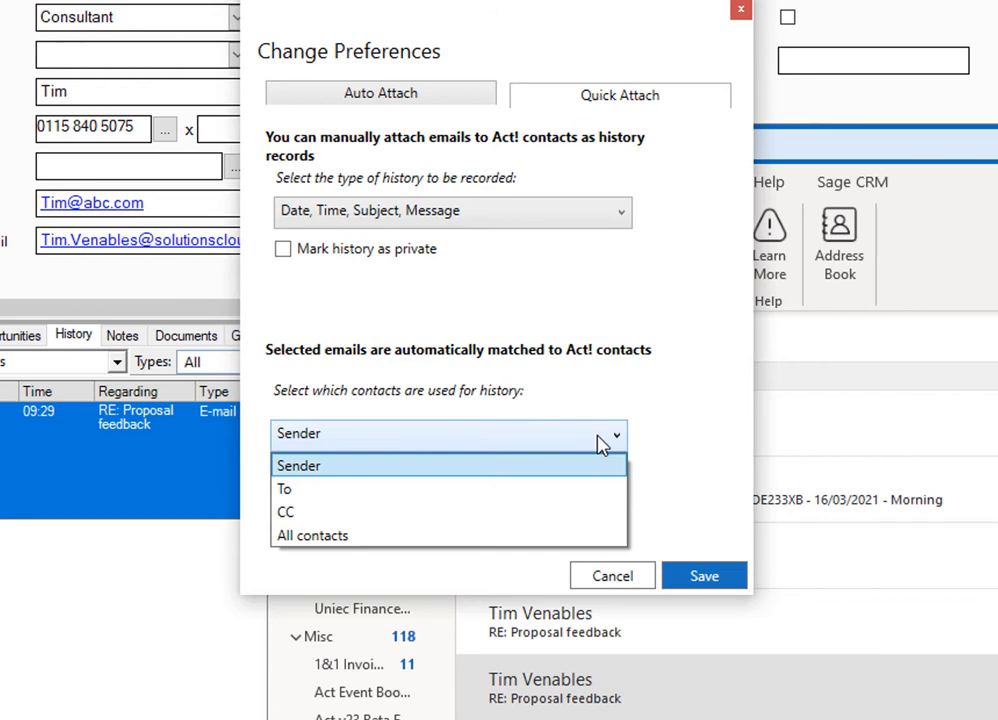
left_click(679, 436)
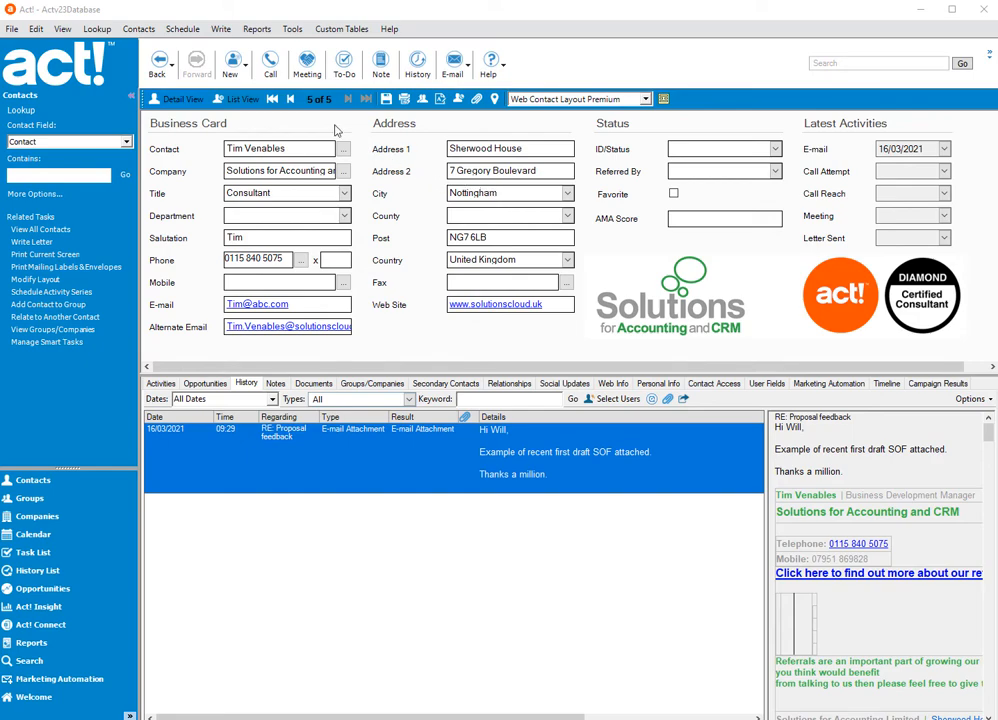
- Open the Letter.adt template for editing from Act! and move the field list clear of the letter text
left_click(221, 29)
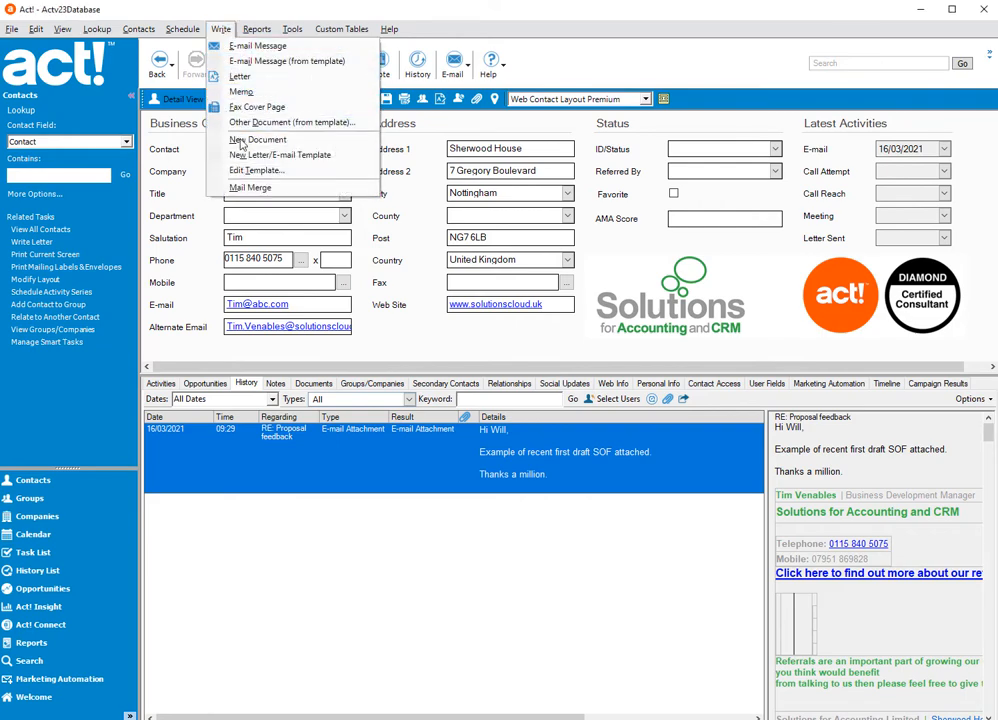
left_click(255, 174)
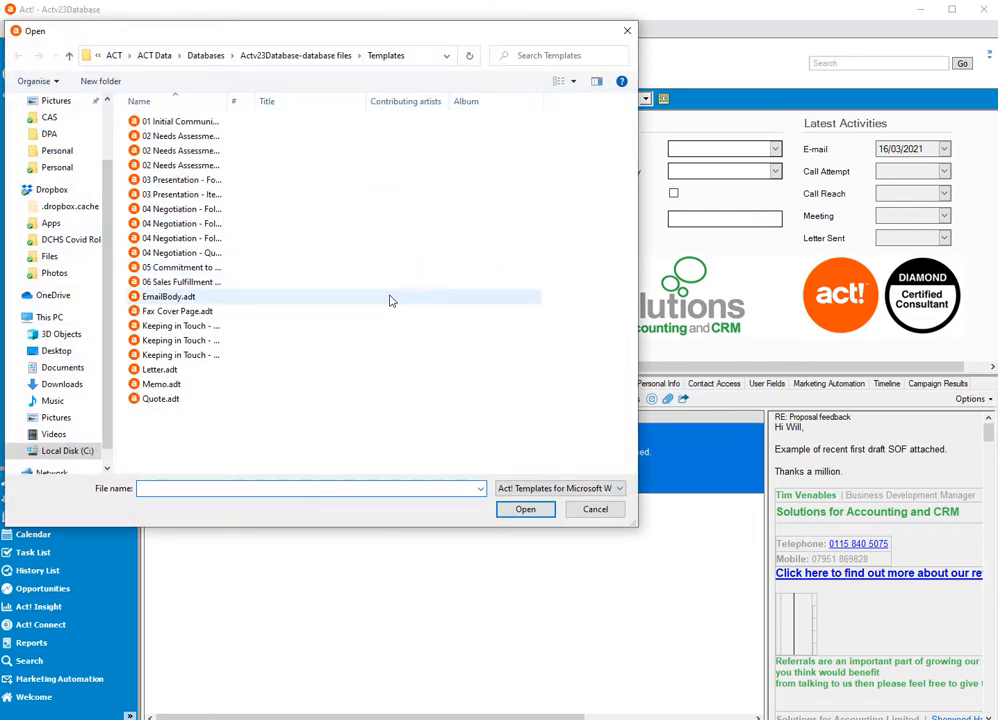
left_click(192, 371)
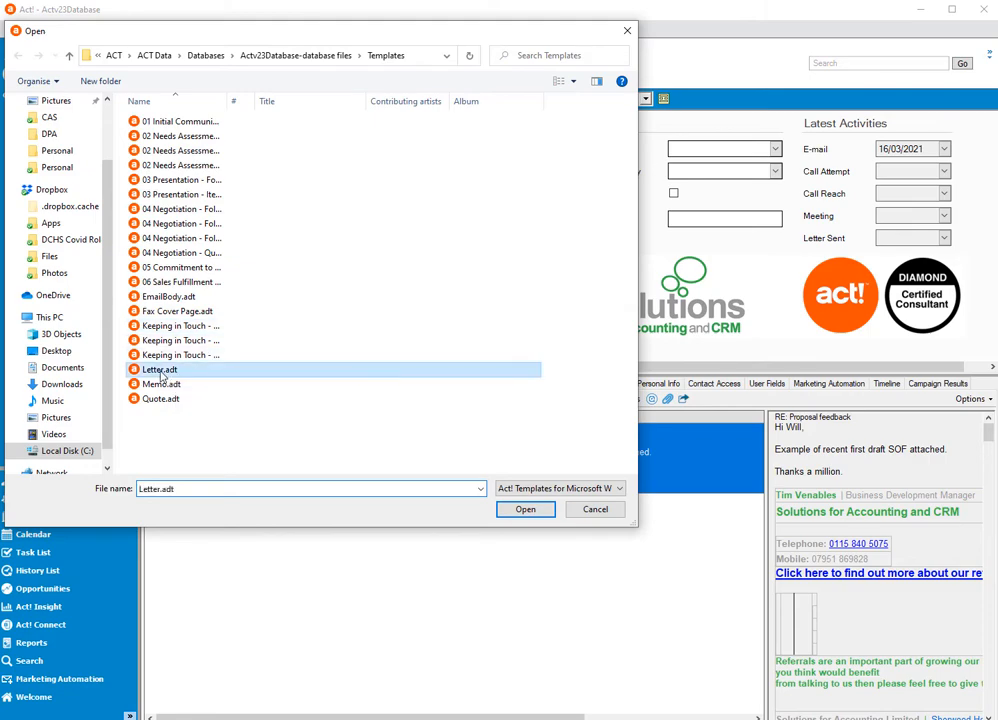
left_click(527, 510)
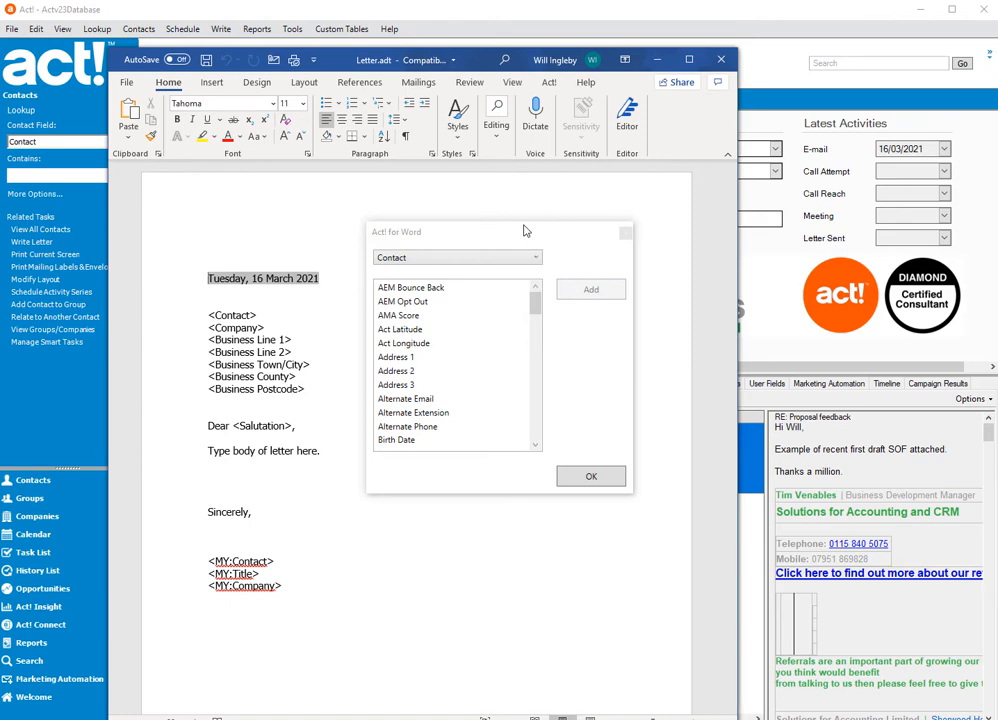
left_click_drag(524, 227, 559, 209)
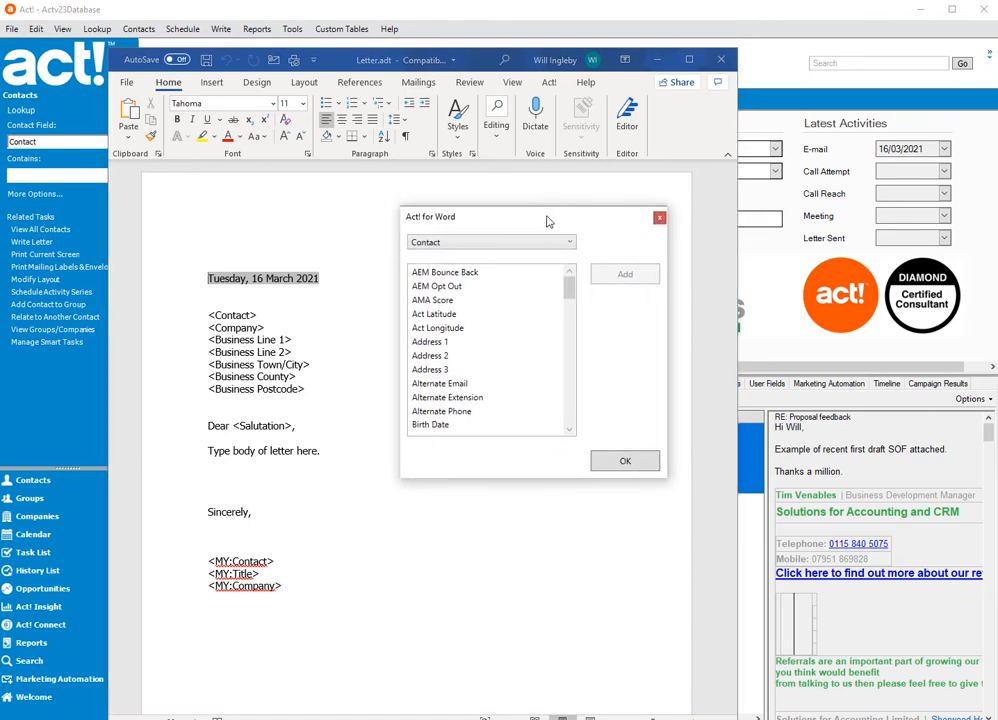
- Insert the Import Date contact field on the empty line below the letter's body text
left_click(531, 242)
left_click(531, 244)
left_click_drag(569, 288, 563, 366)
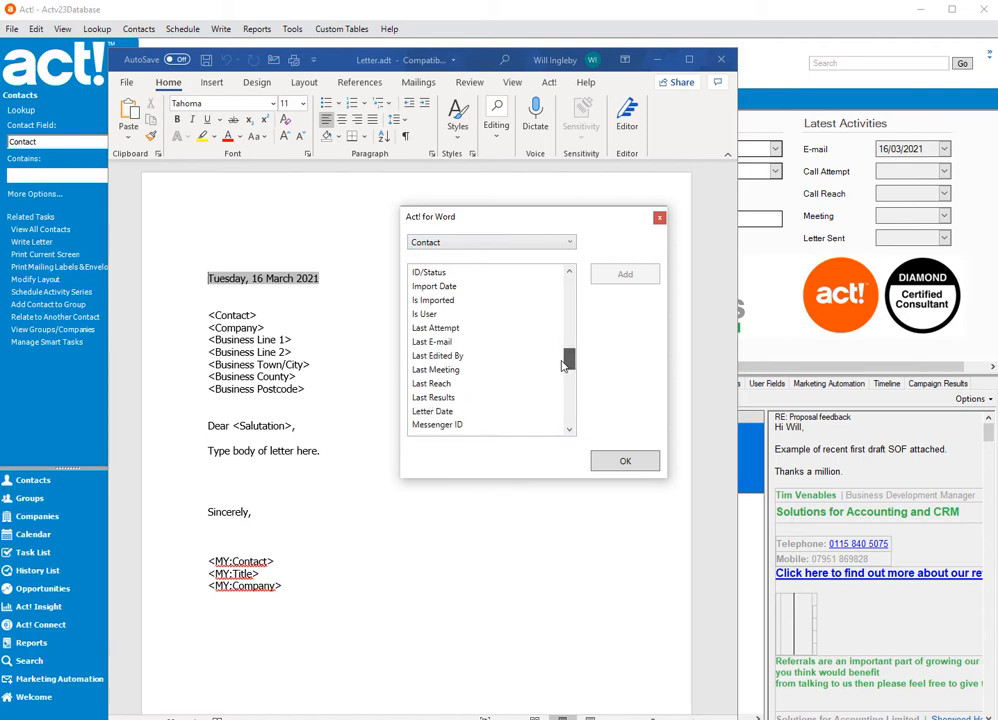
left_click(284, 470)
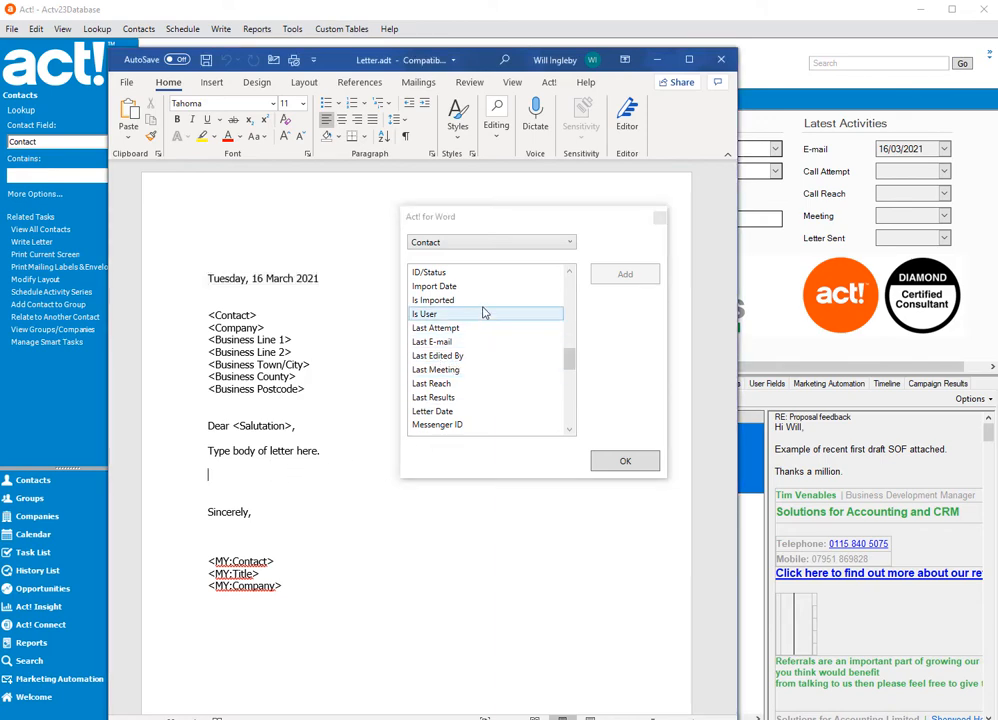
left_click(526, 287)
left_click(600, 277)
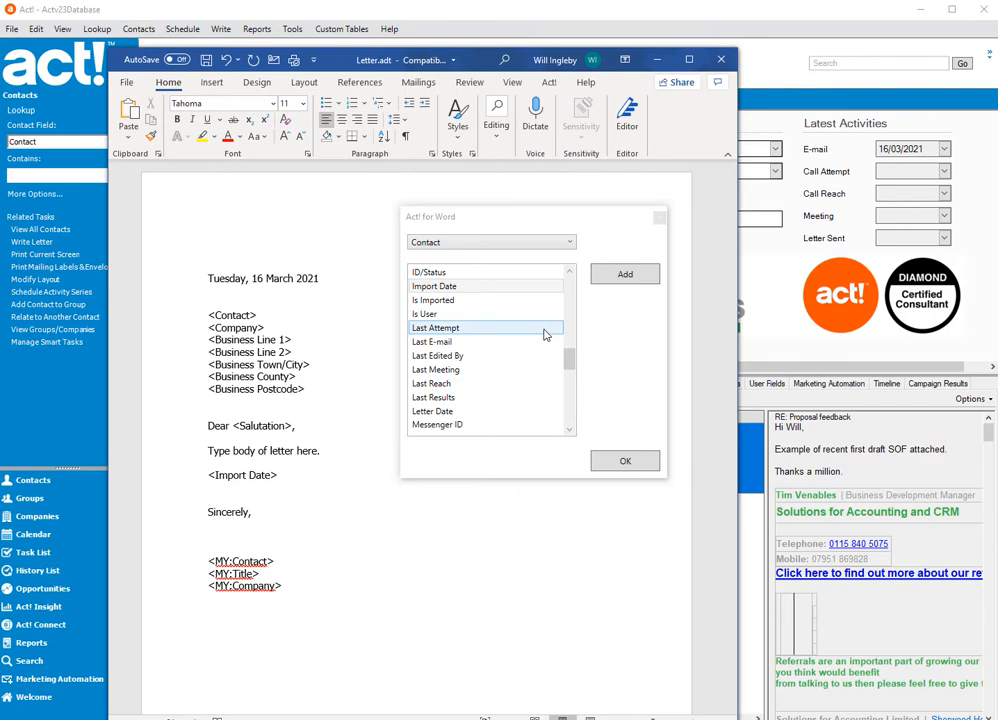
left_click(553, 271)
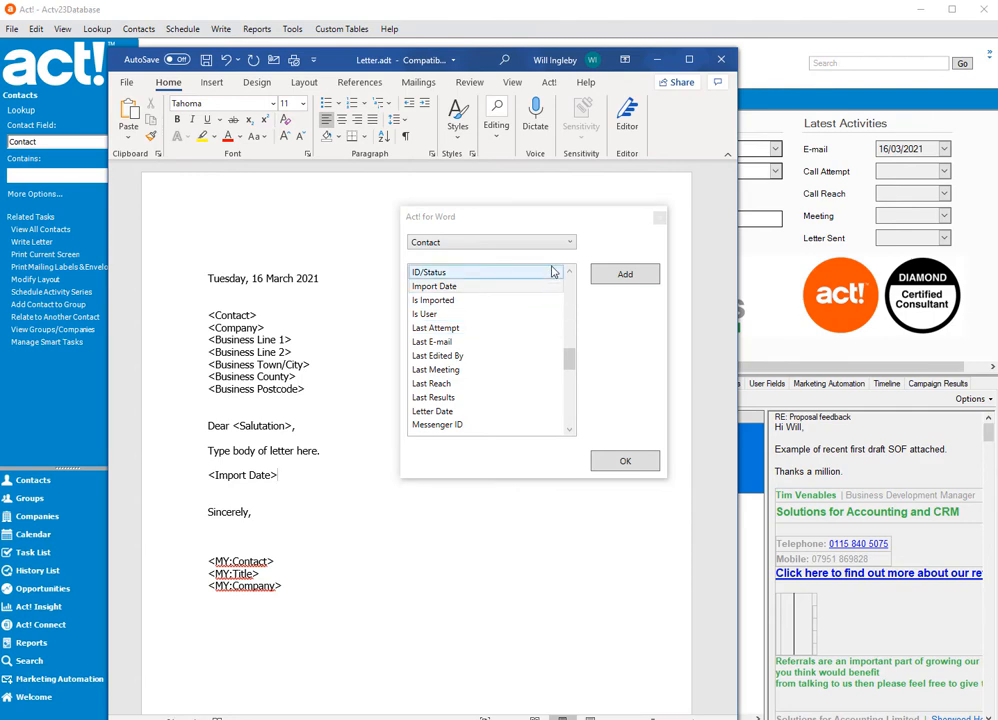
- Examine the Act! commands available in Word for attaching, emailing, faxing, showing fields and recording history
left_click(549, 86)
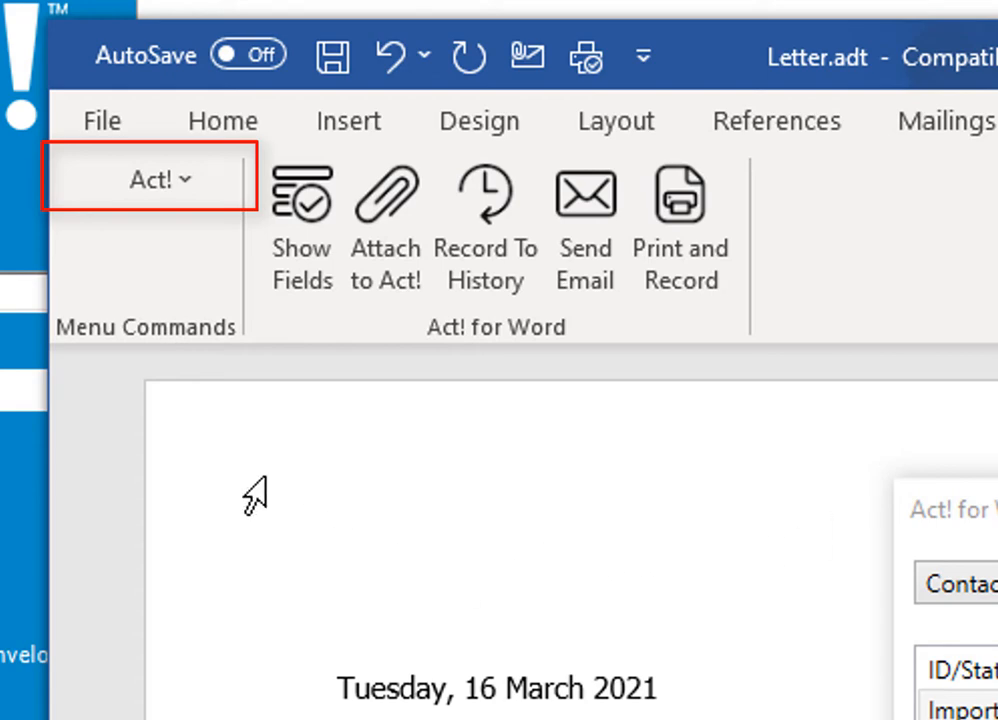
left_click(155, 182)
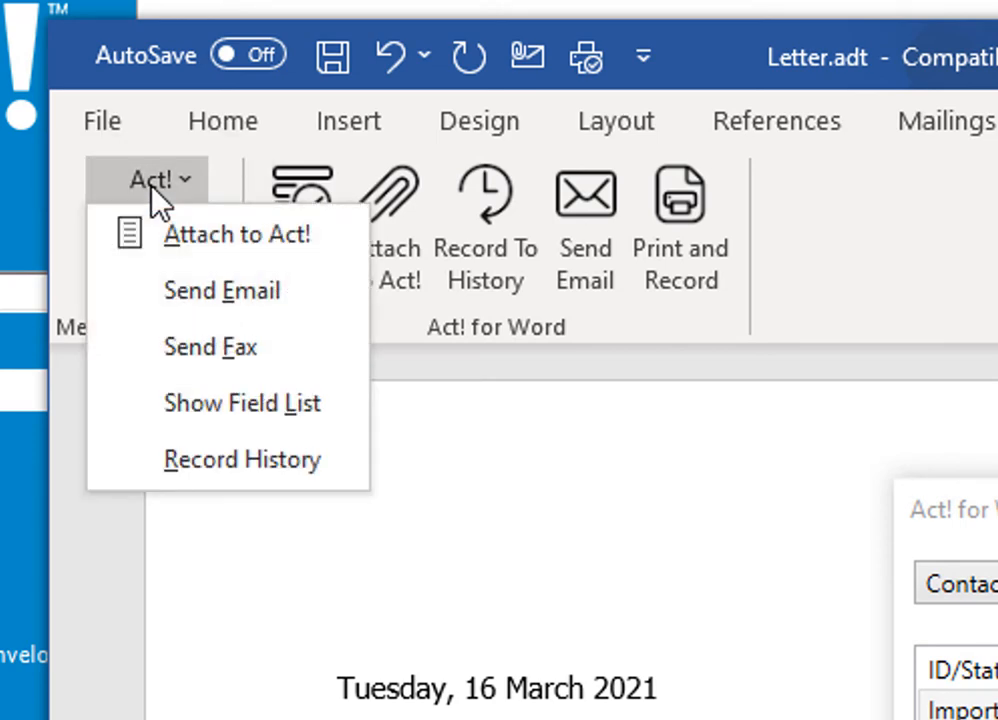
left_click(153, 186)
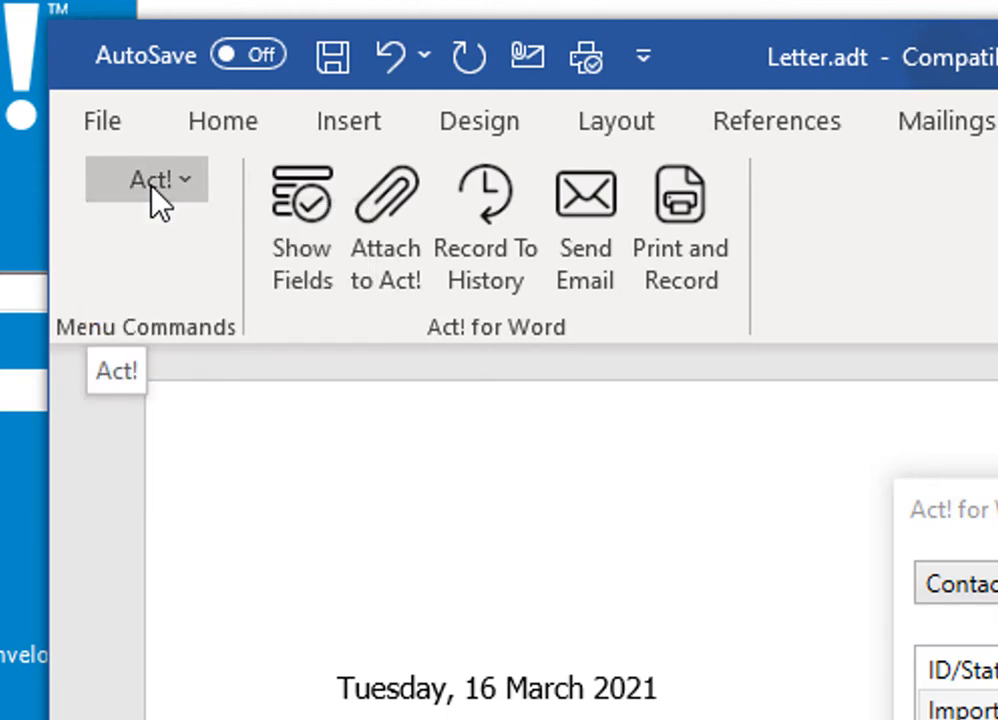
left_click(152, 186)
left_click(153, 186)
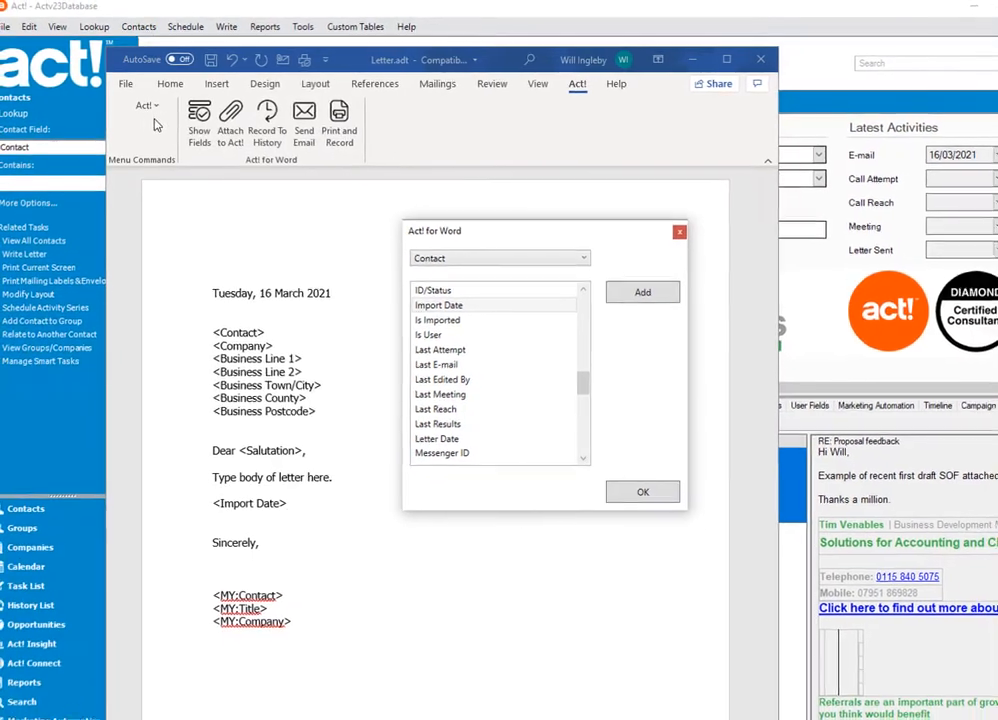
left_click(147, 109)
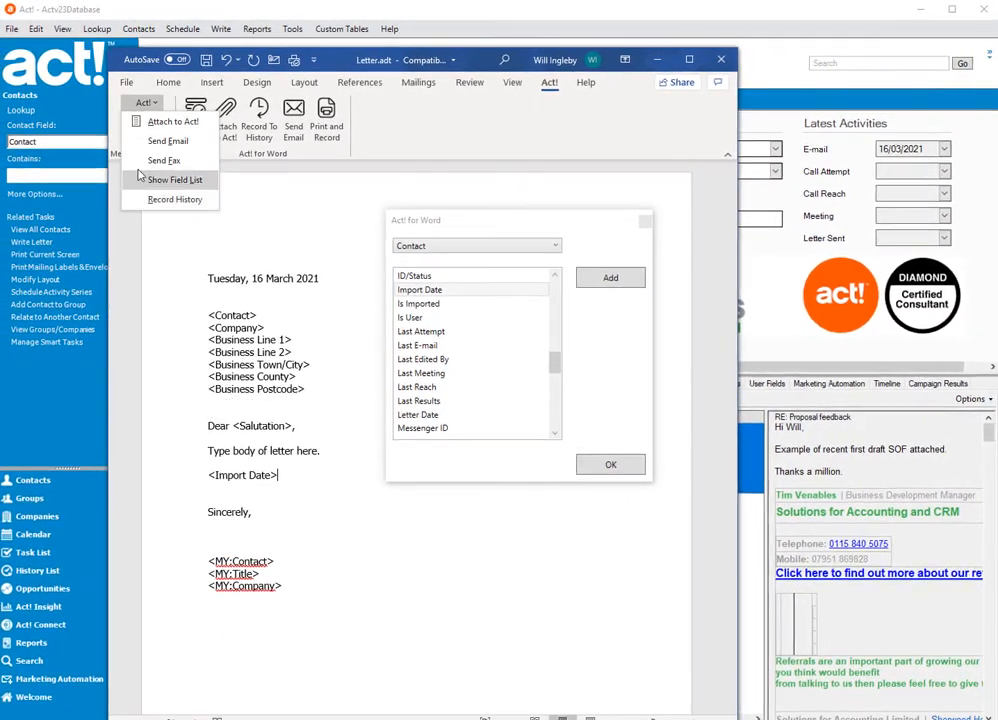
left_click(315, 205)
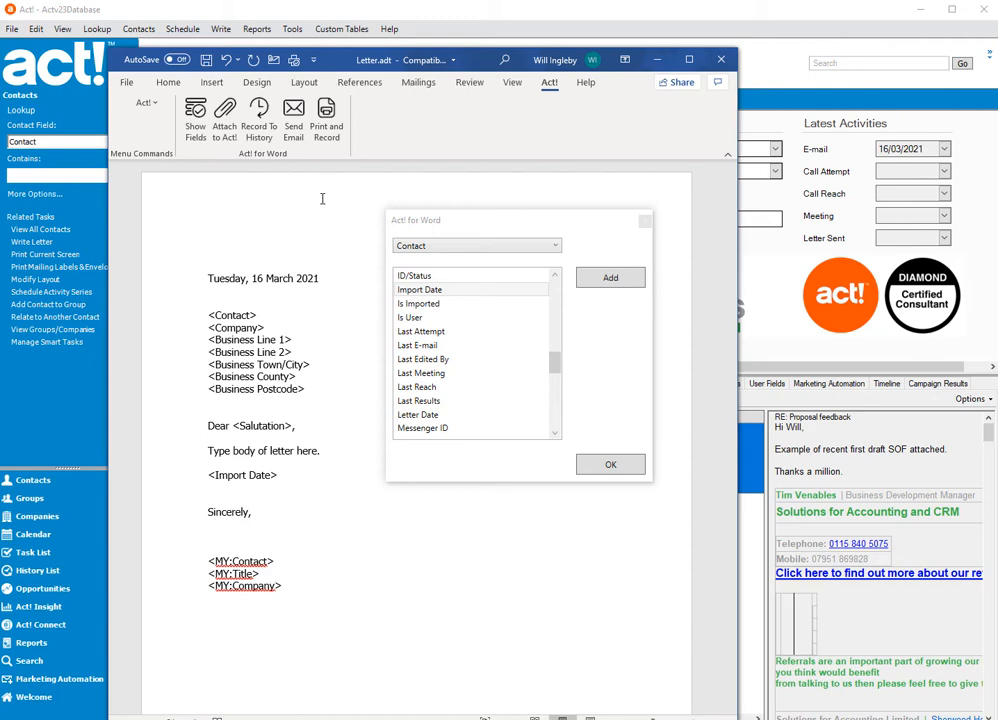
- Close the Act! field list and the Letter.adt template, returning to the contact record in Act!
left_click(610, 465)
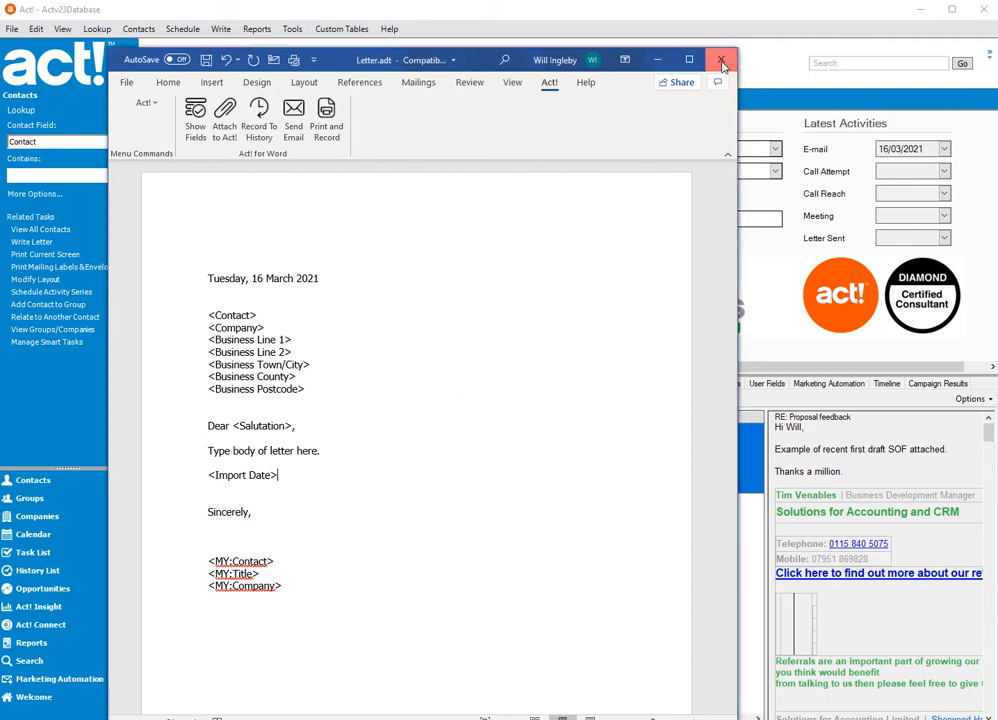
left_click(721, 60)
left_click(508, 392)
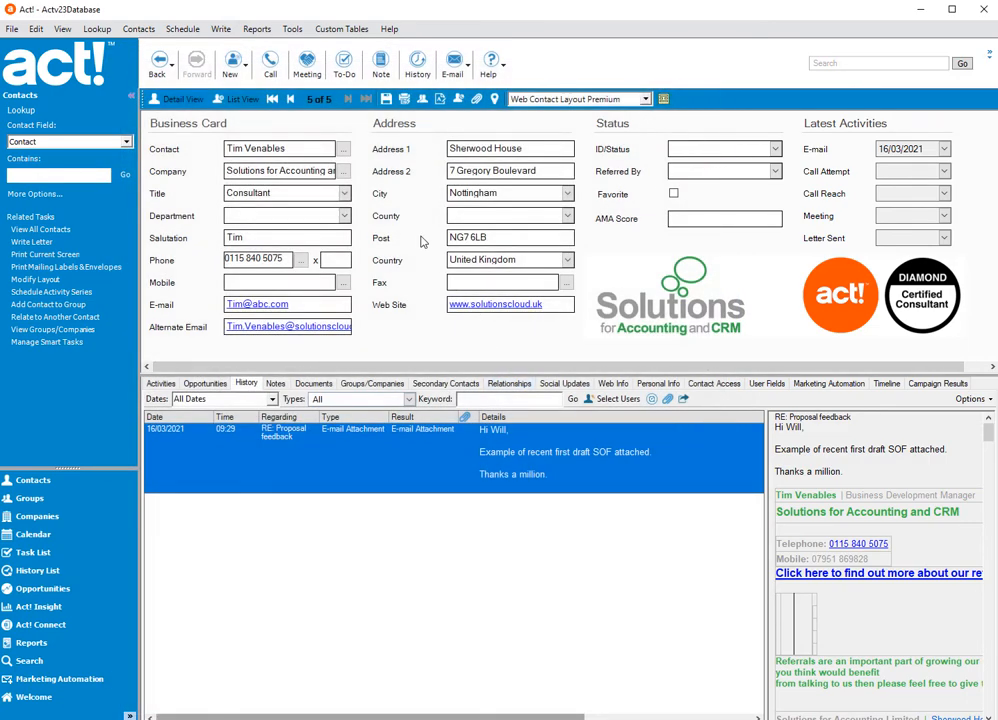
- Select all contacts in the list view, generate their letters from the Letter.adt template, and bring up the resulting Word document
left_click(239, 102)
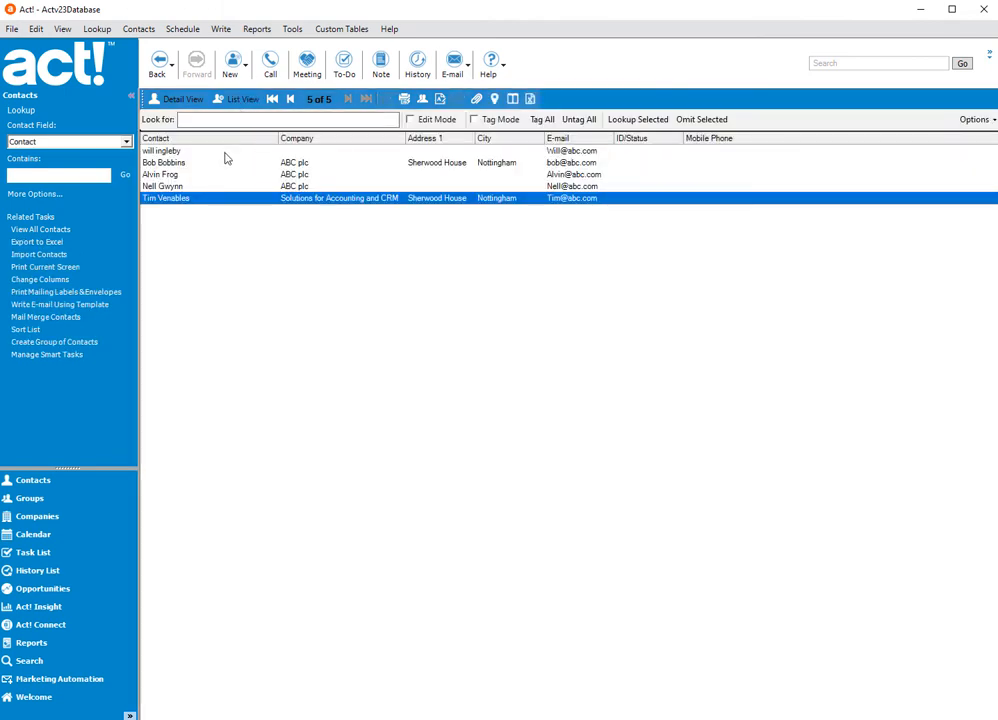
left_click_drag(225, 153, 277, 393)
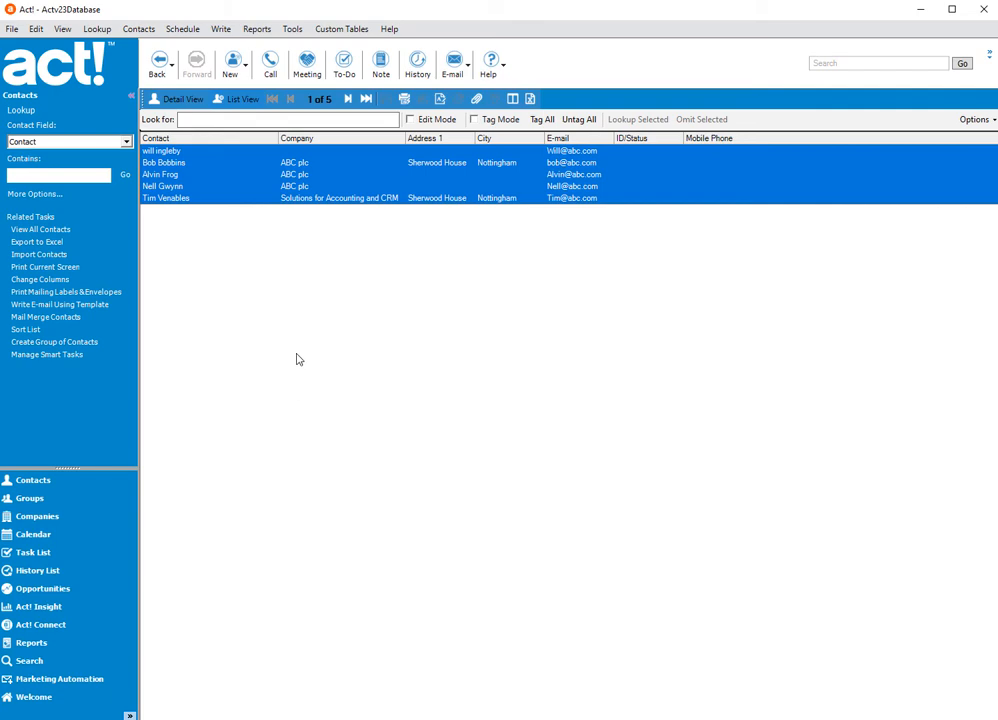
left_click(221, 29)
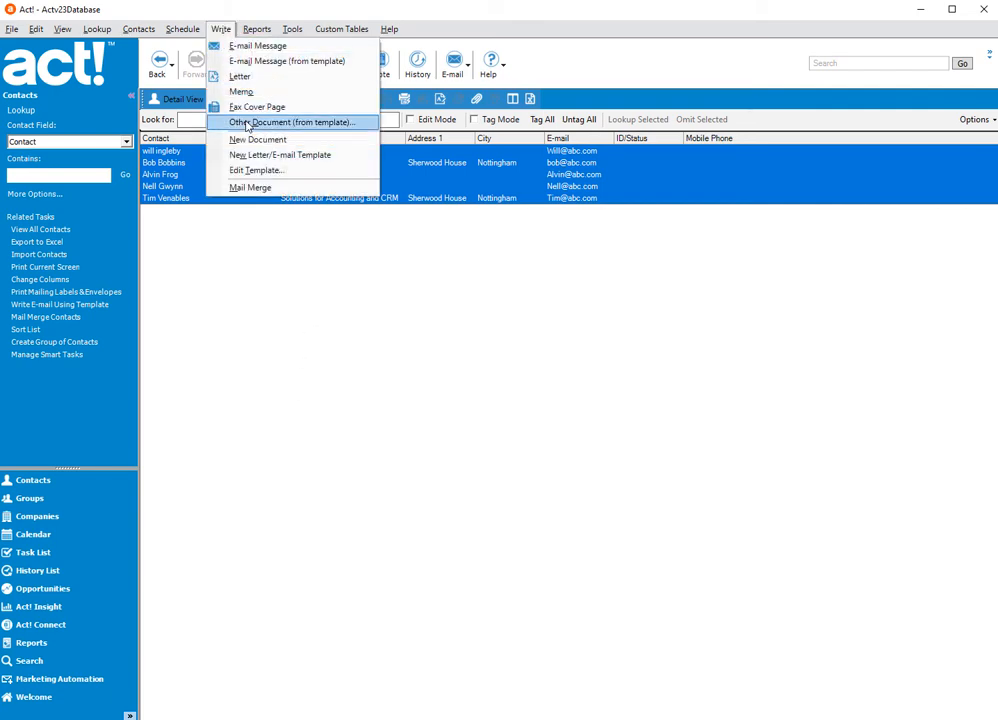
left_click(290, 120)
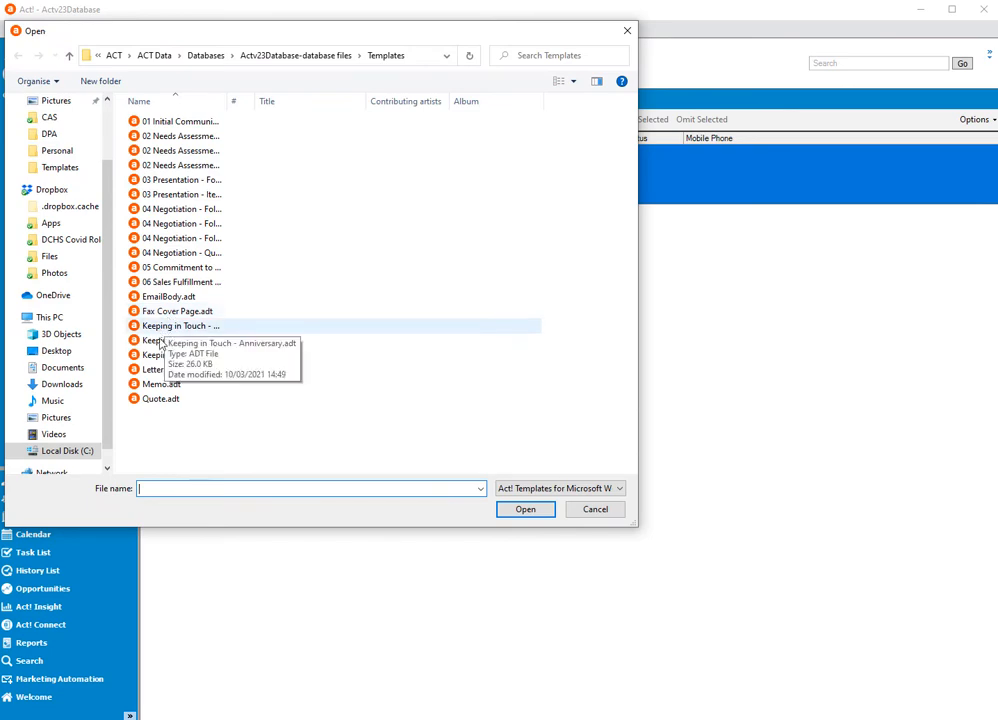
left_click(156, 370)
left_click(518, 509)
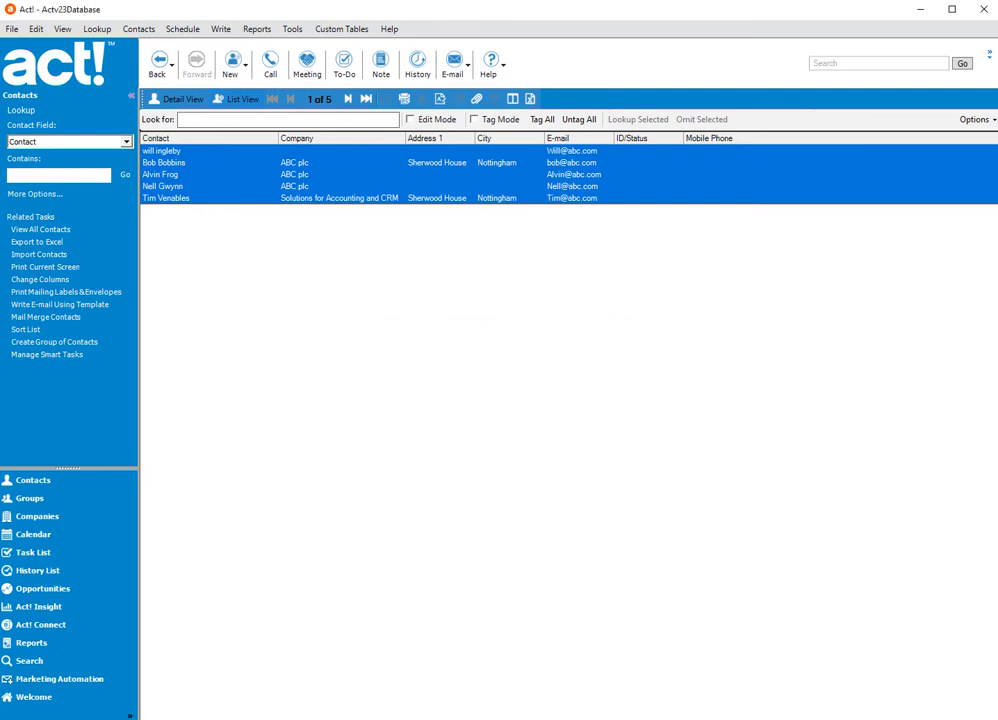
left_click(270, 686)
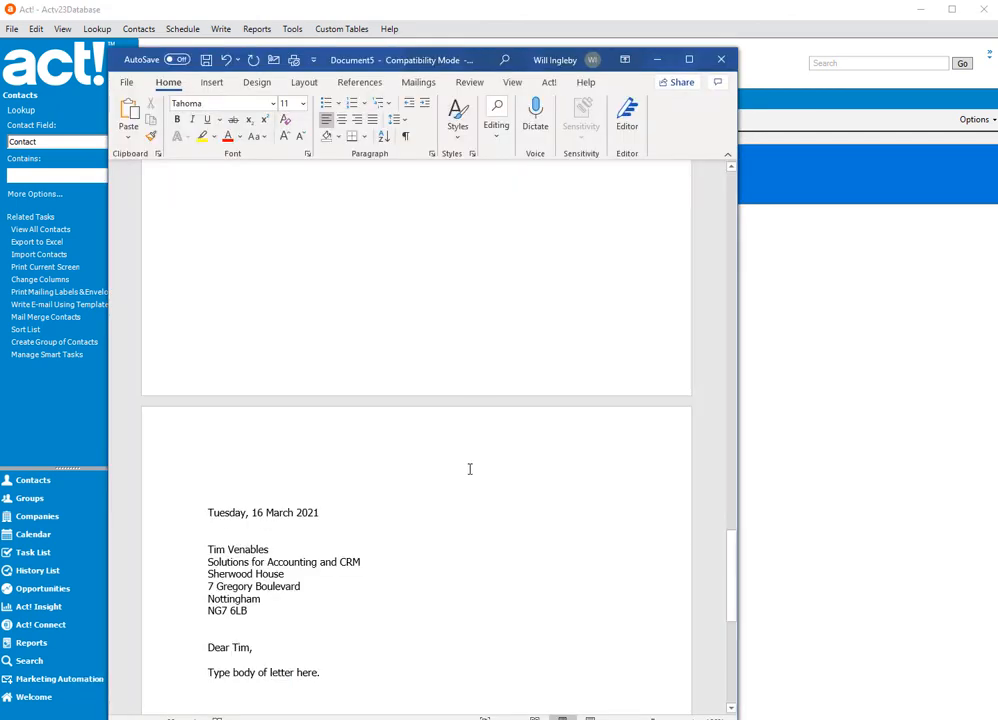
- Review the merged letters back to the first page, and examine the contact selection options of the Print and Record command
scroll(469, 469, "up", 15)
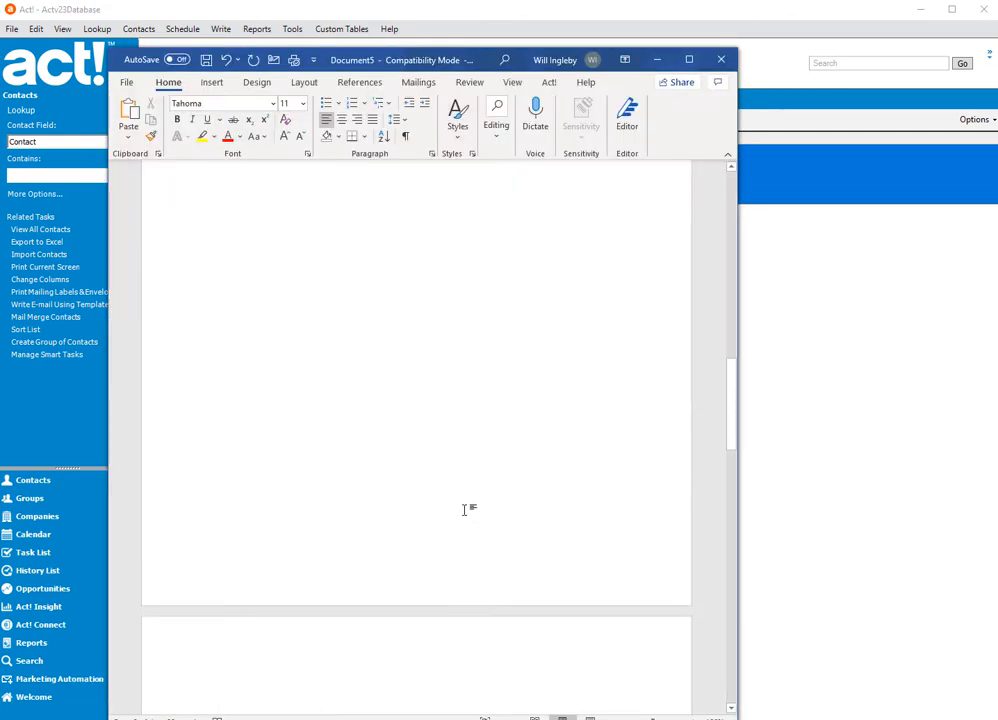
scroll(469, 520, "up", 15)
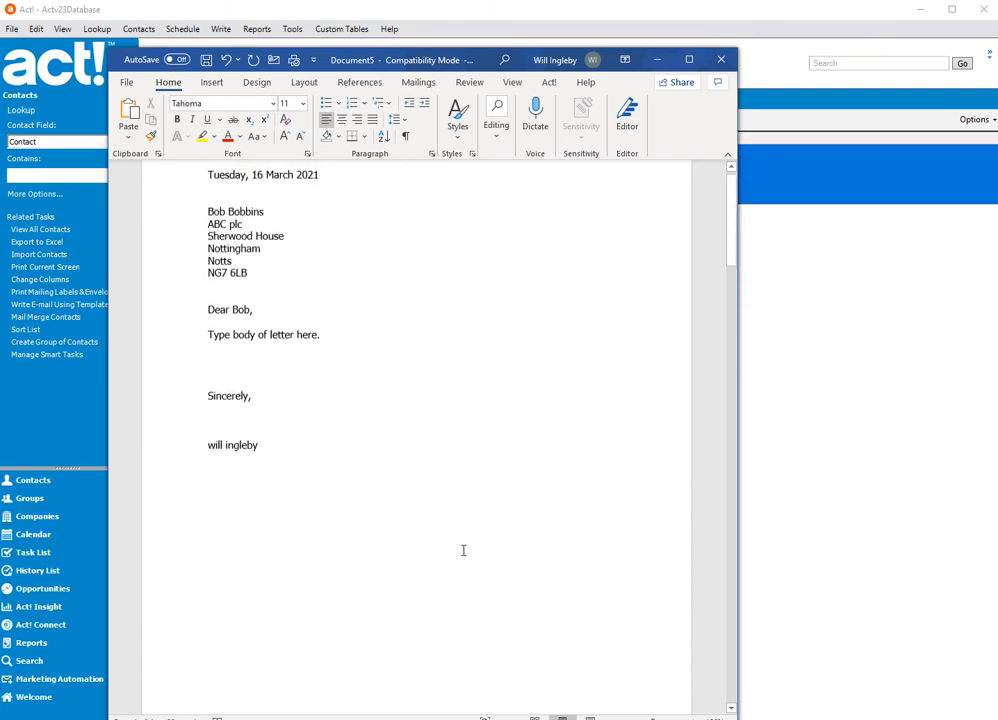
scroll(463, 550, "up", 3)
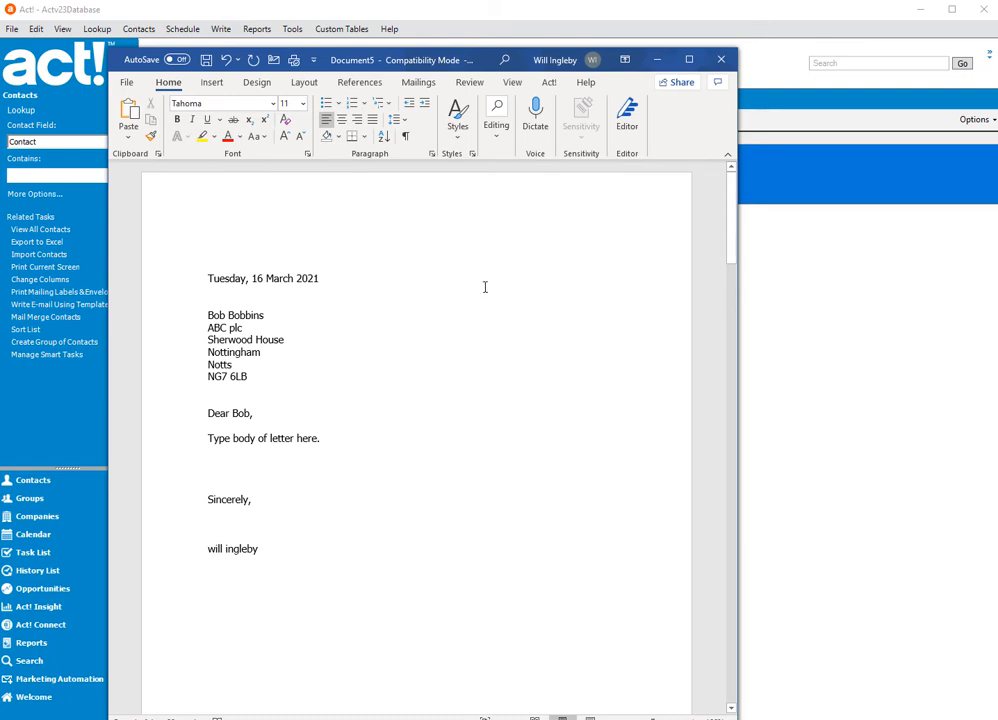
left_click(549, 84)
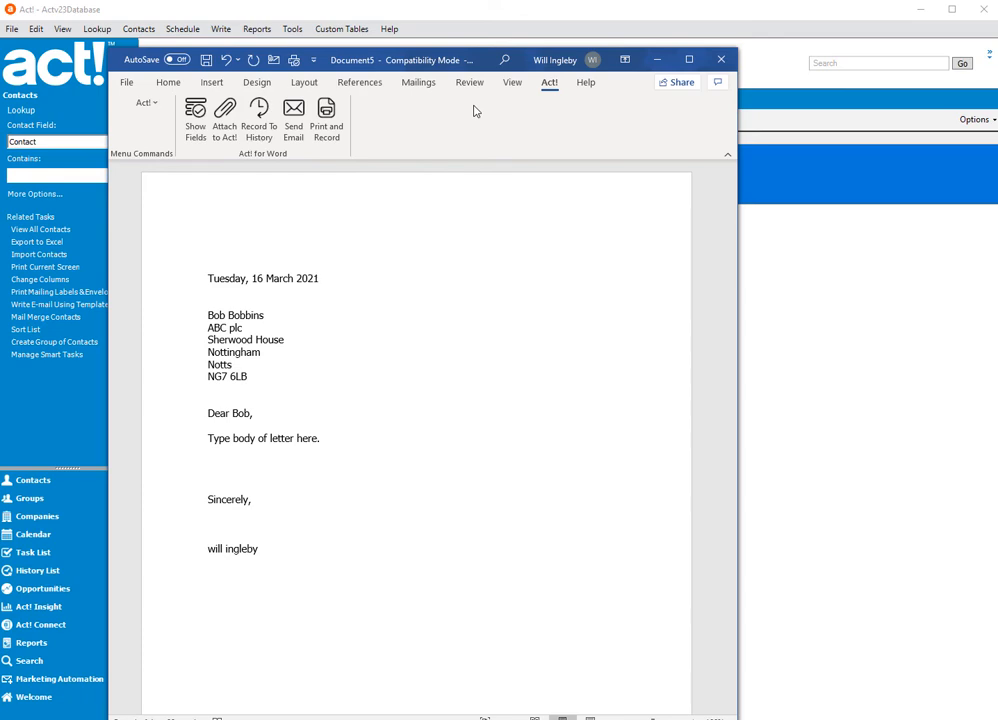
left_click(326, 120)
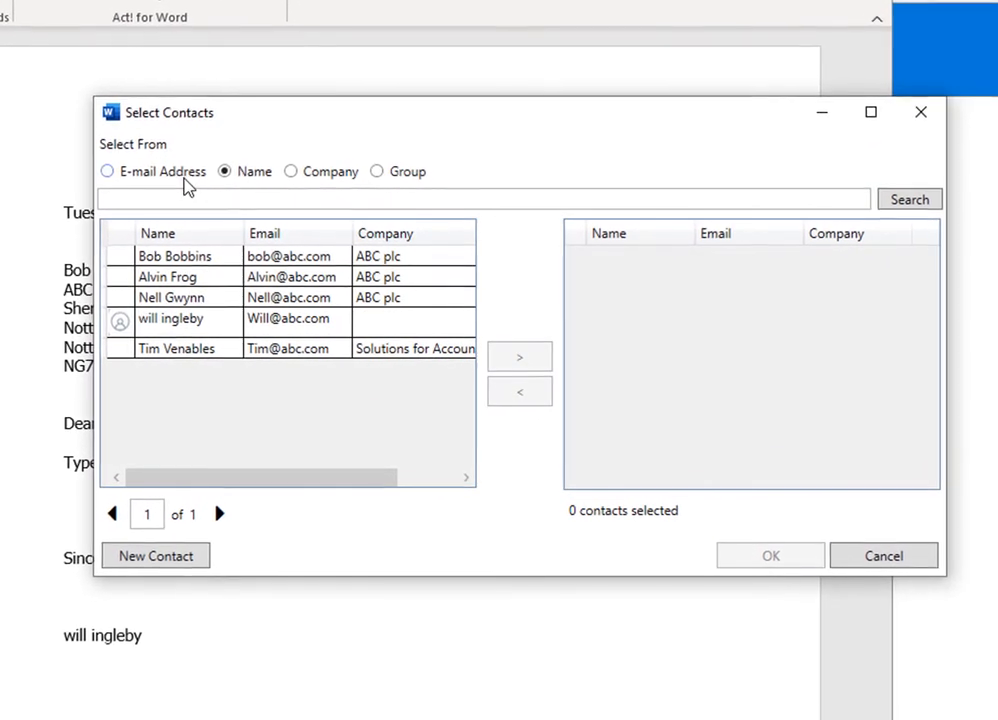
left_click(466, 198)
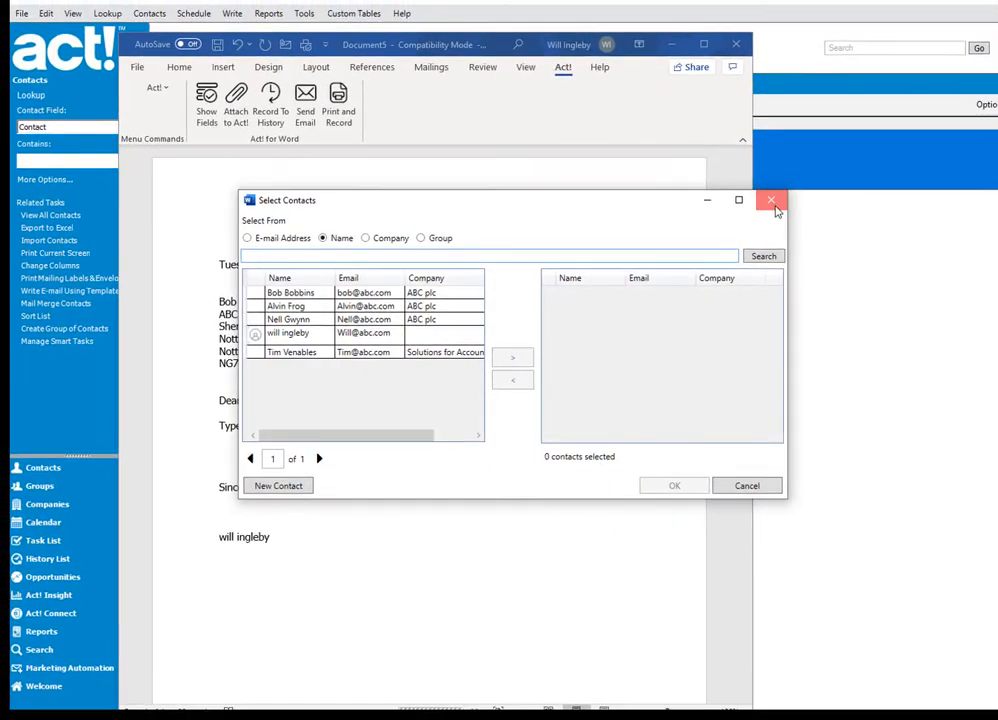
- Cancel the contact selection and close the merged letters document without saving it
left_click(774, 197)
left_click(739, 40)
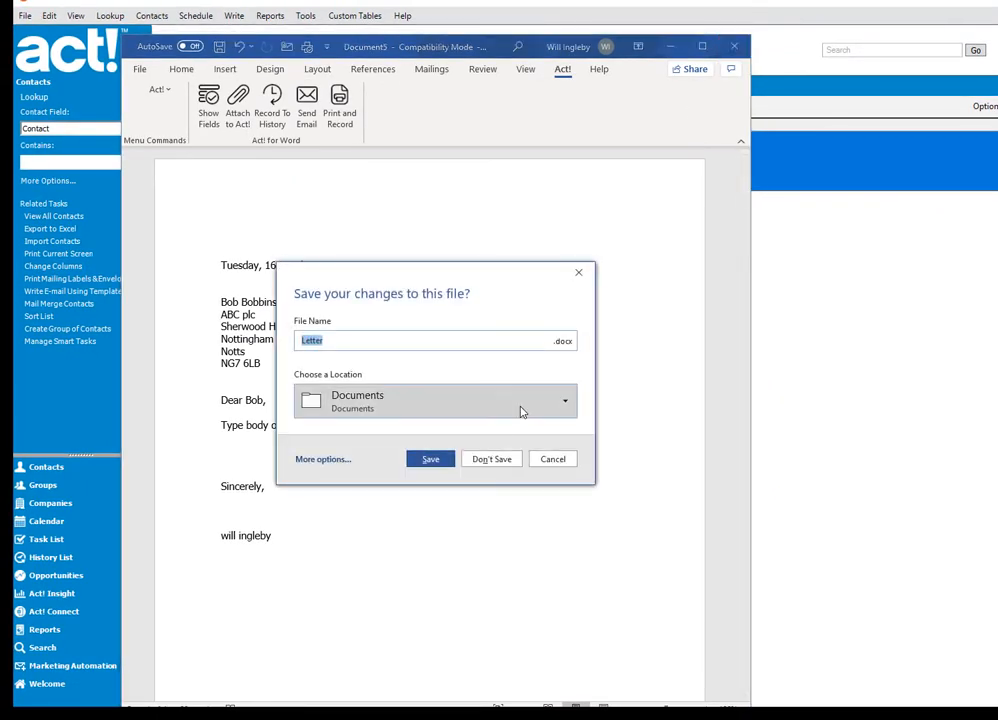
left_click(494, 458)
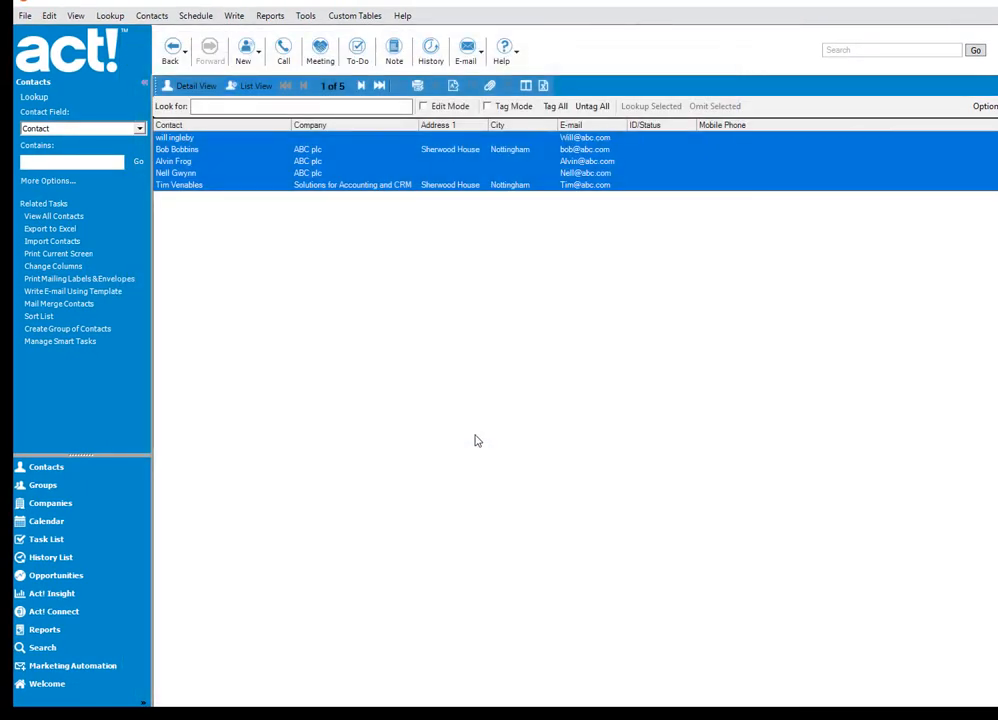
- Narrow the list to the four contacts below the first one and save them as a group named Wills Test 123
left_click_drag(319, 149, 310, 192)
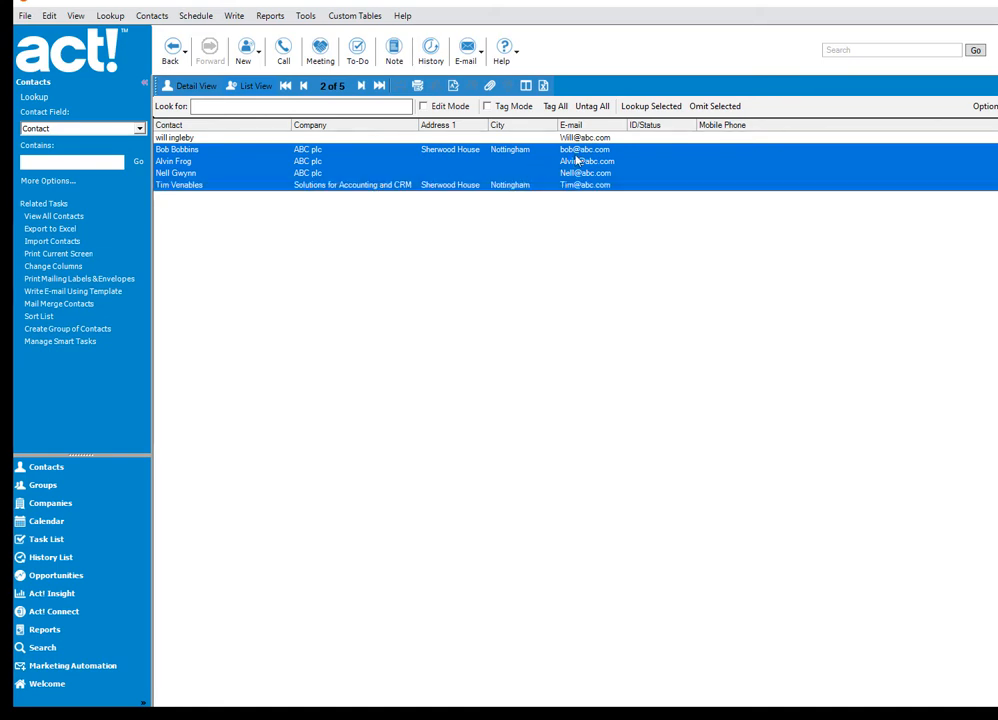
left_click(651, 106)
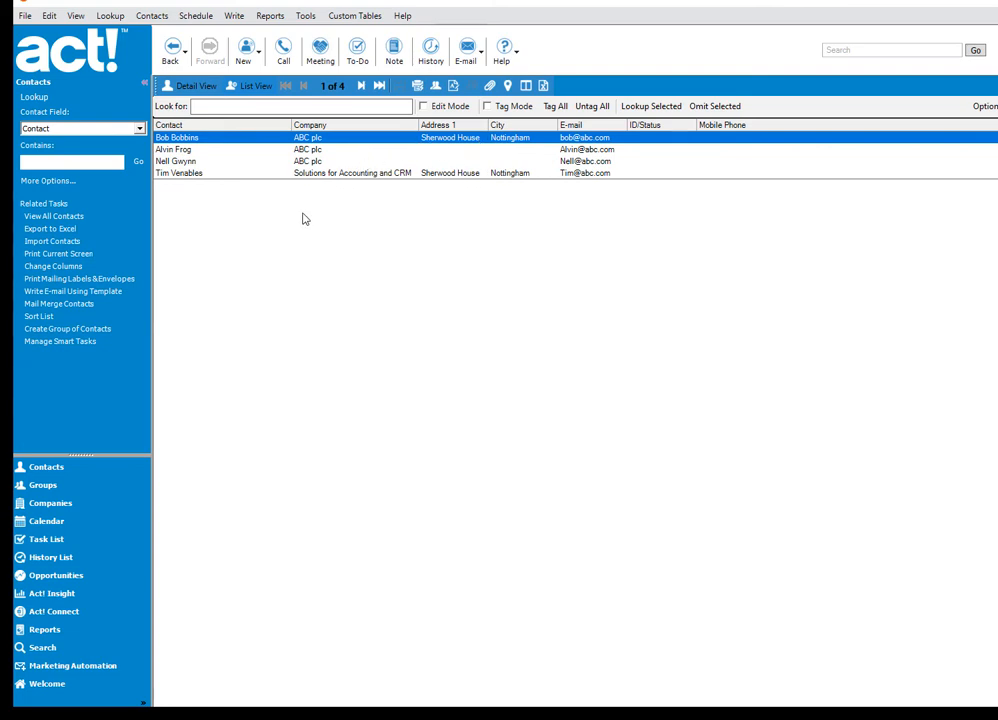
left_click(96, 331)
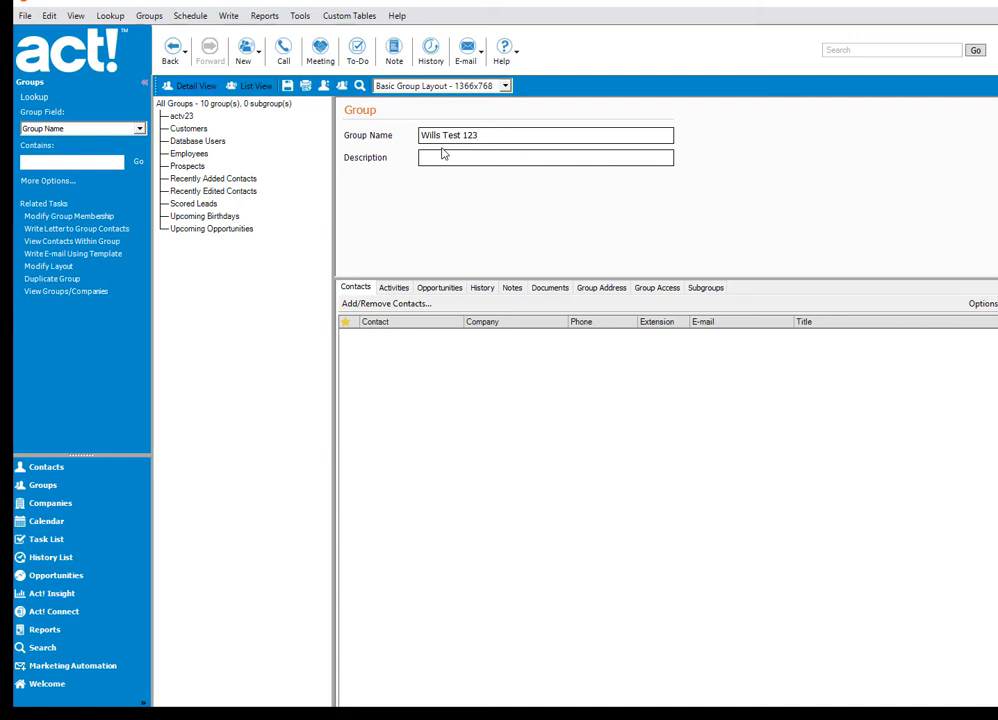
left_click(288, 86)
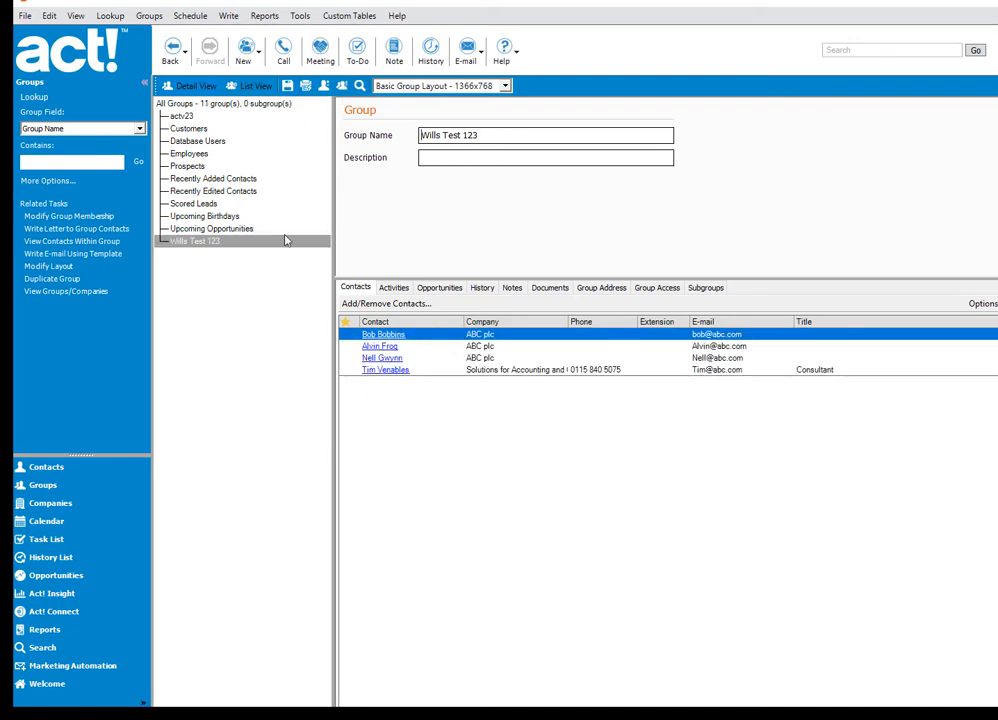
- Generate letters for the new group's contacts from the Letter.adt template
left_click(237, 20)
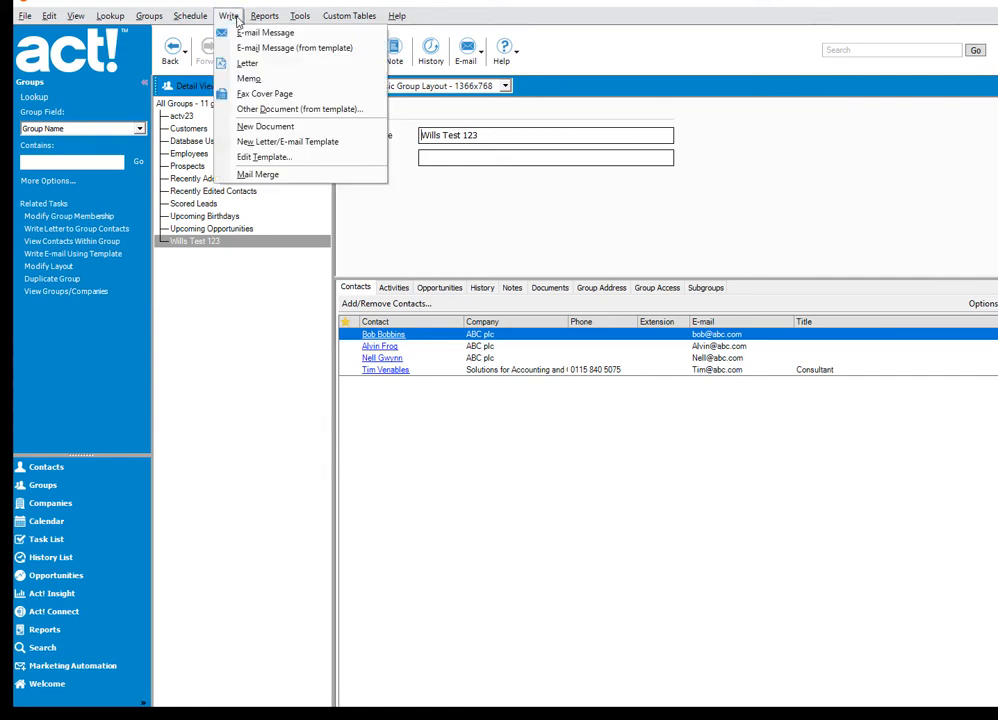
left_click(262, 109)
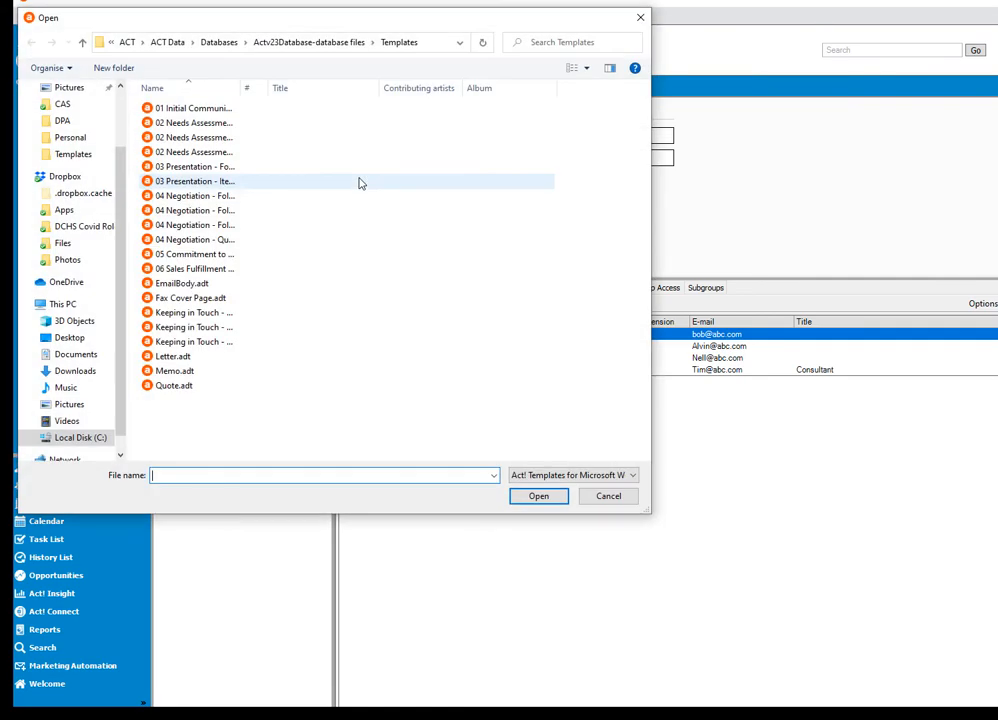
left_click(161, 359)
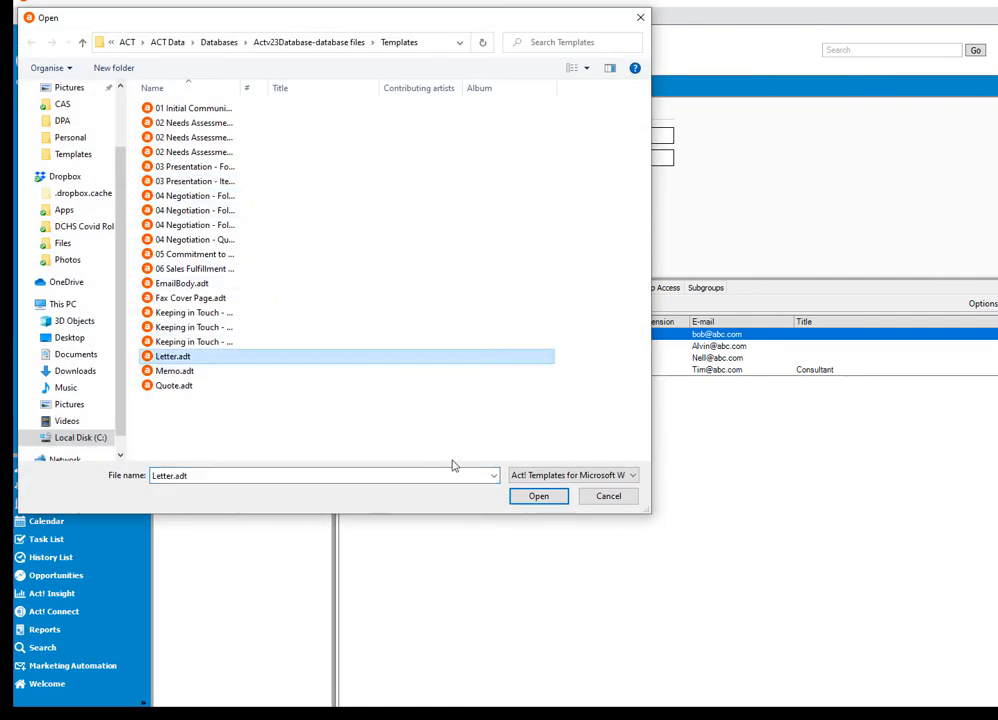
left_click(532, 497)
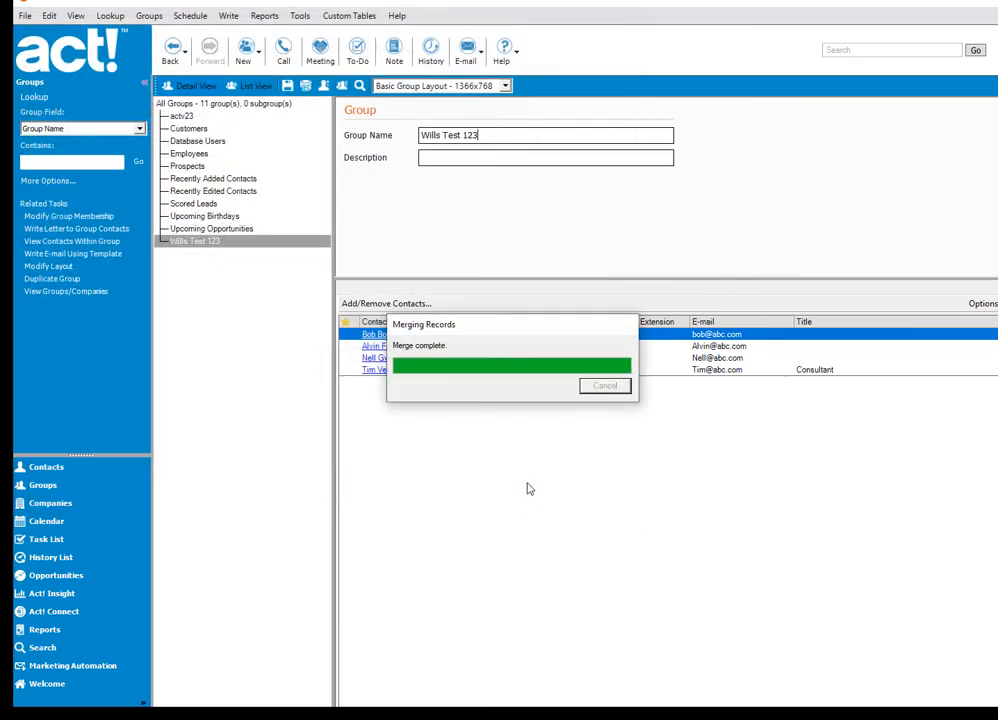
- Start Print and Record for the merged letters, choosing the group Wills Test 123 as the contacts to update
left_click(563, 69)
left_click(339, 105)
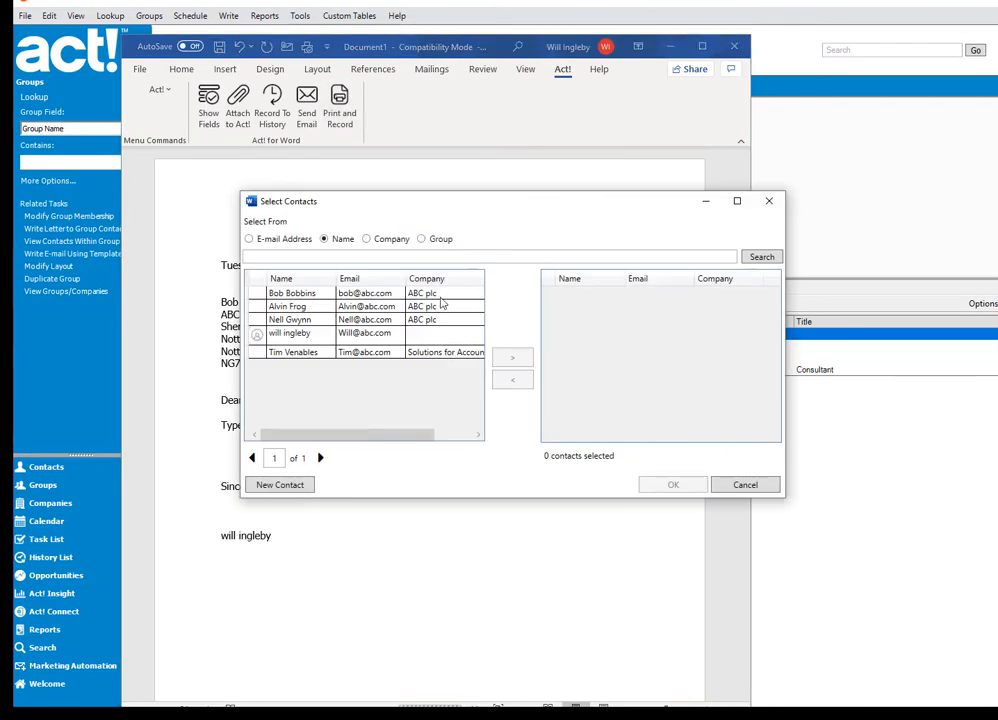
left_click(421, 239)
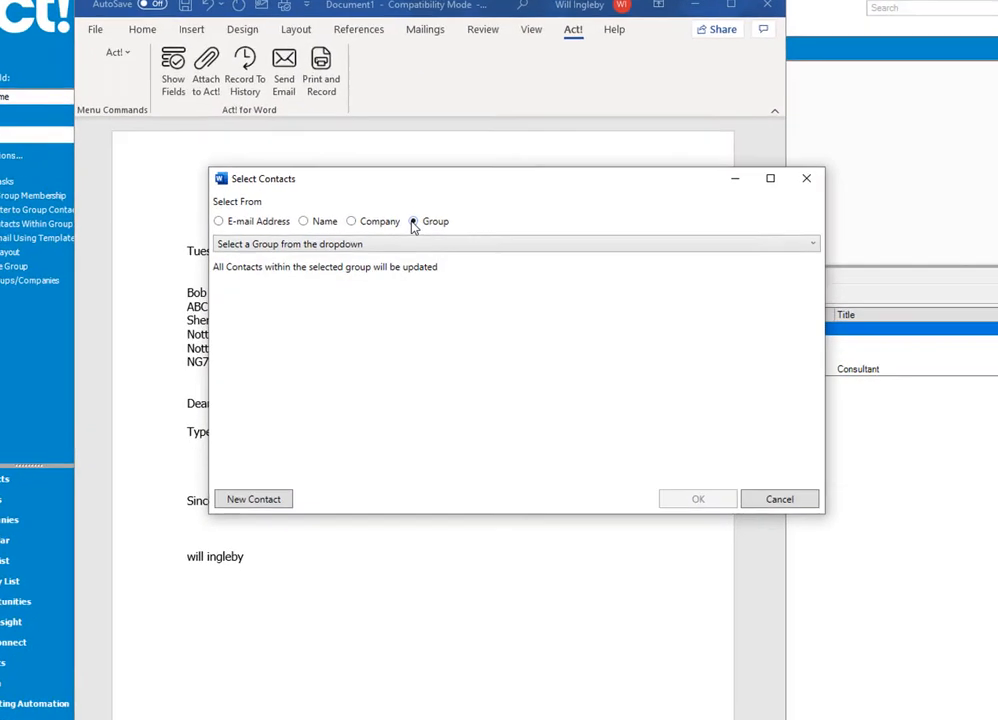
left_click(396, 244)
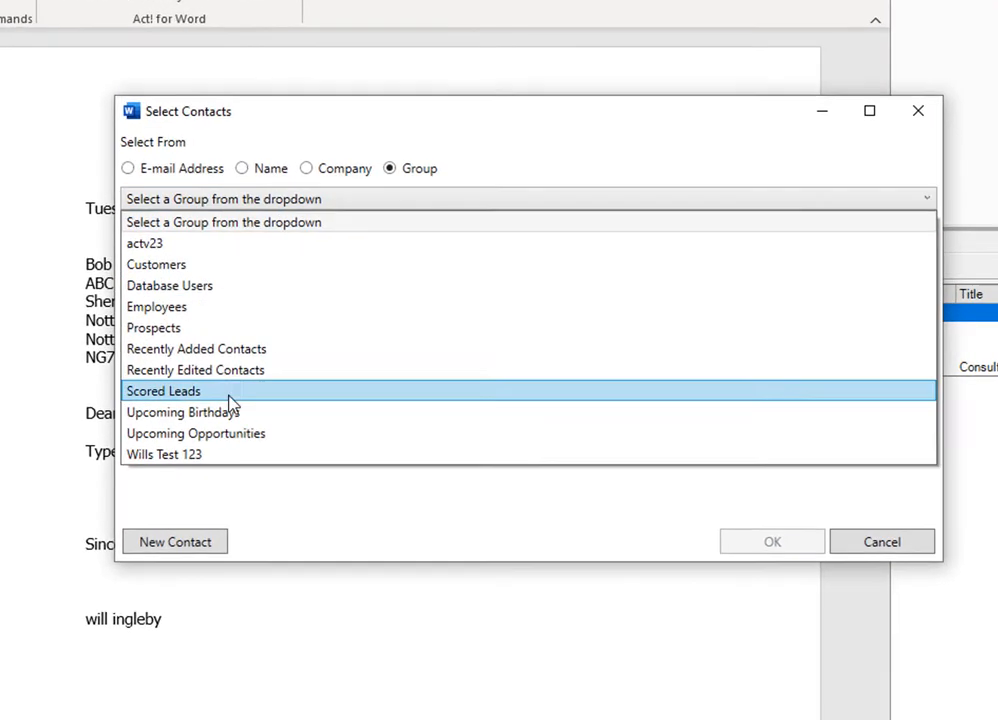
left_click(188, 456)
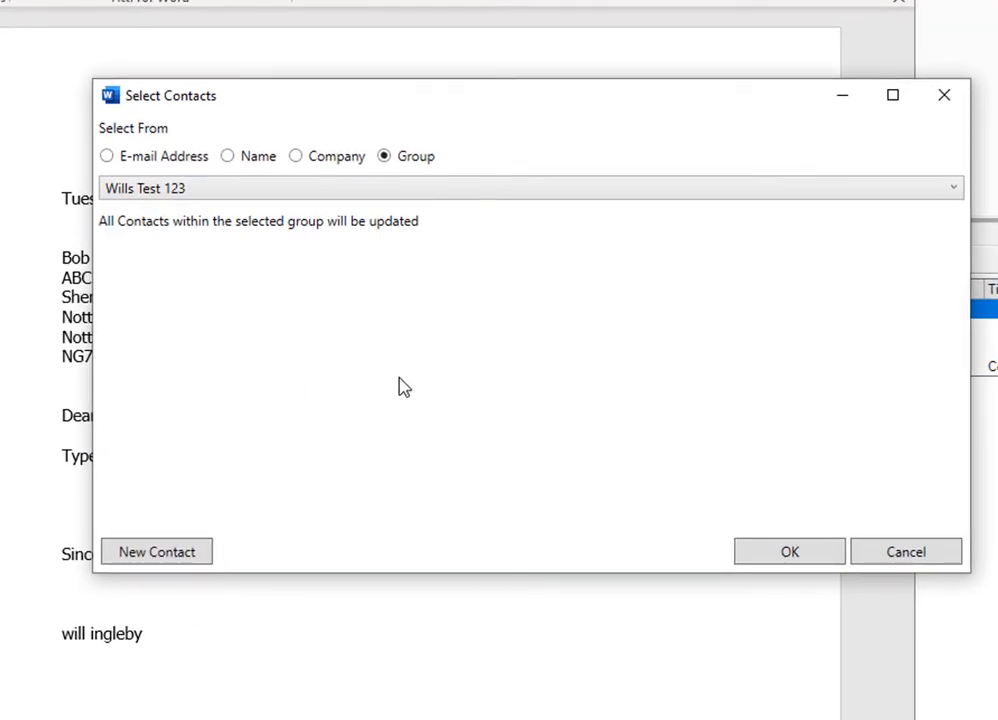
left_click(795, 556)
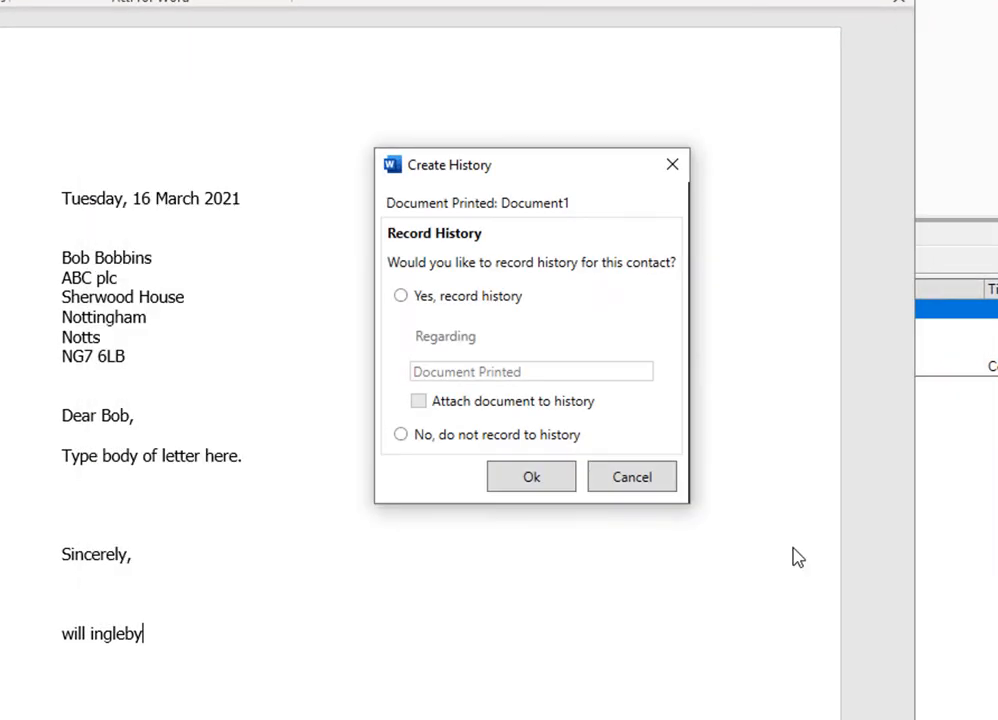
- Record history for the printed letters regarding "Document Printed hdhdshfdskhdsfdsdfj", with the document attached
left_click(401, 296)
left_click(566, 377)
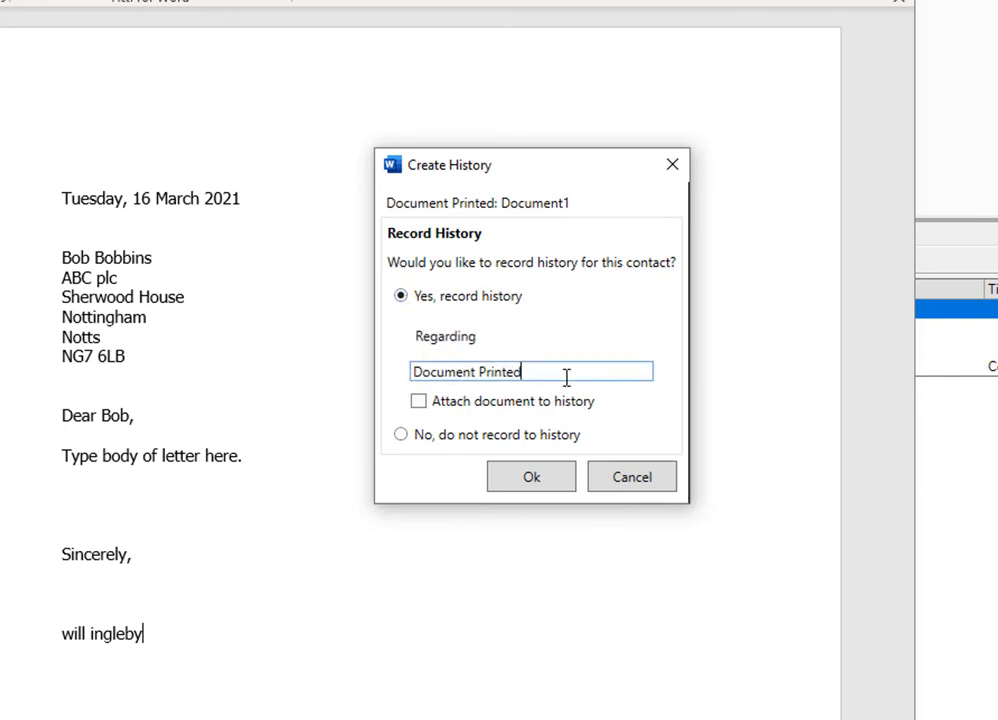
type("hdhdshfdskhdsfdsdfj")
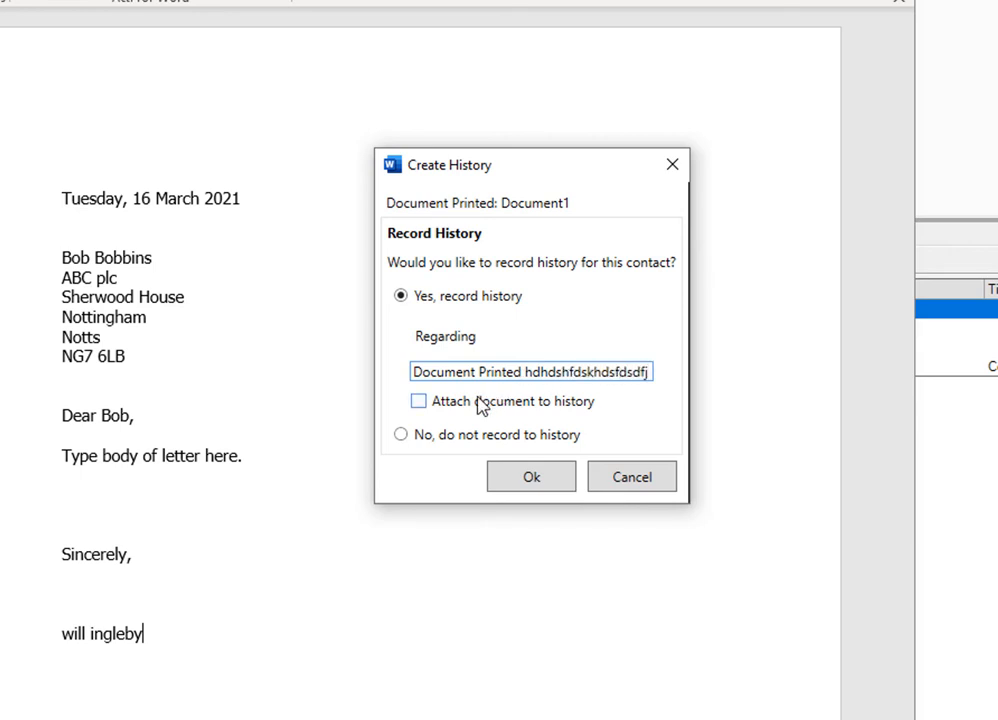
left_click(418, 401)
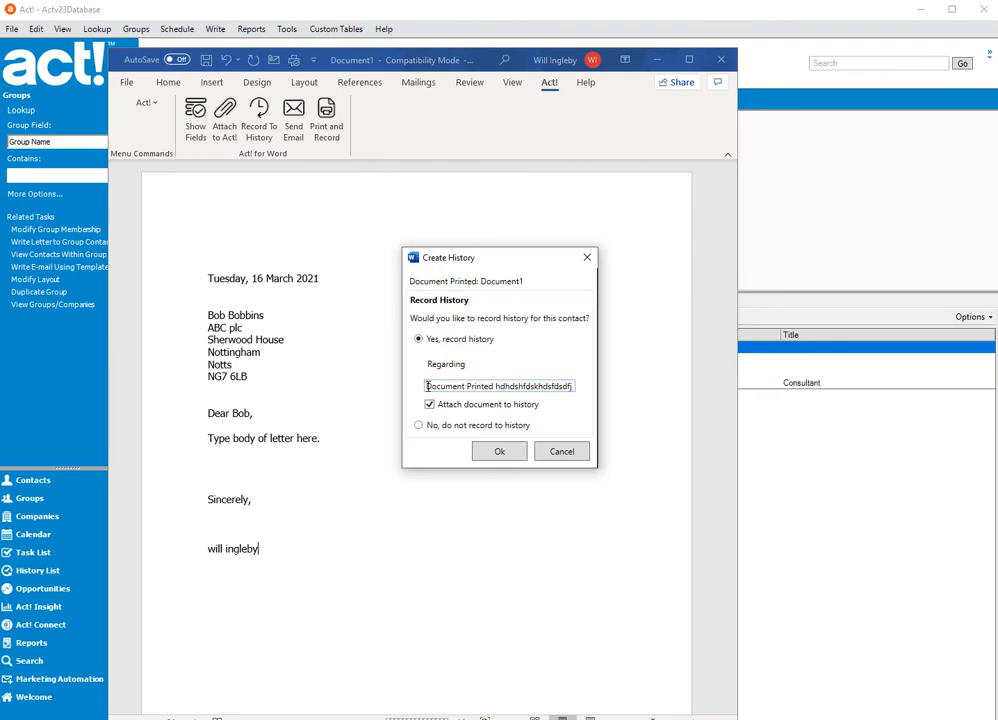
left_click(429, 404)
left_click(430, 405)
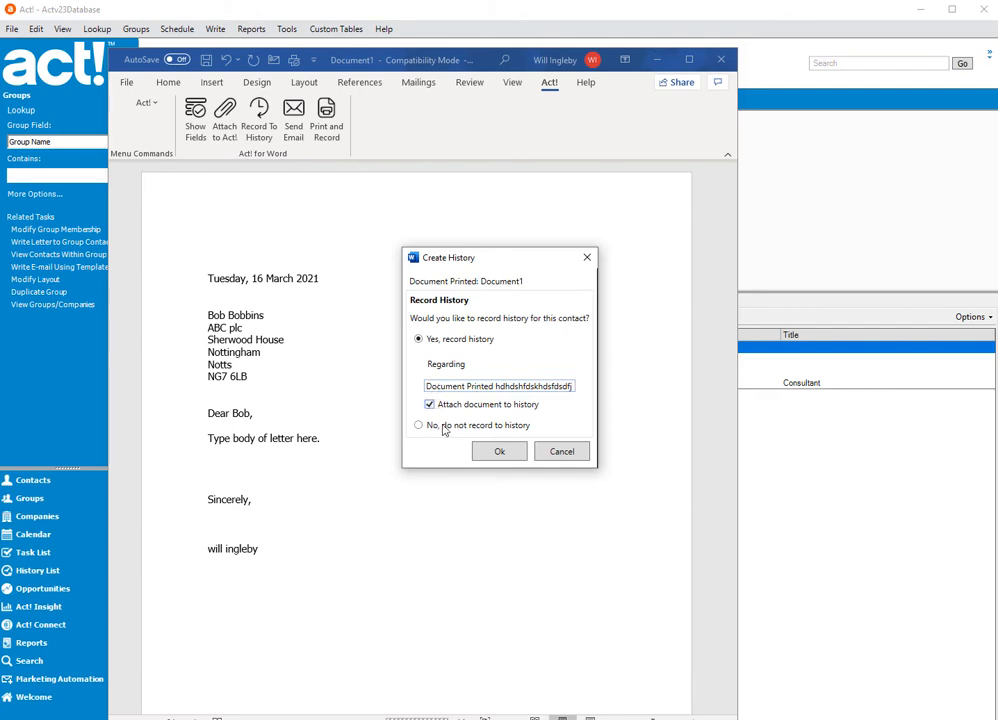
left_click(495, 452)
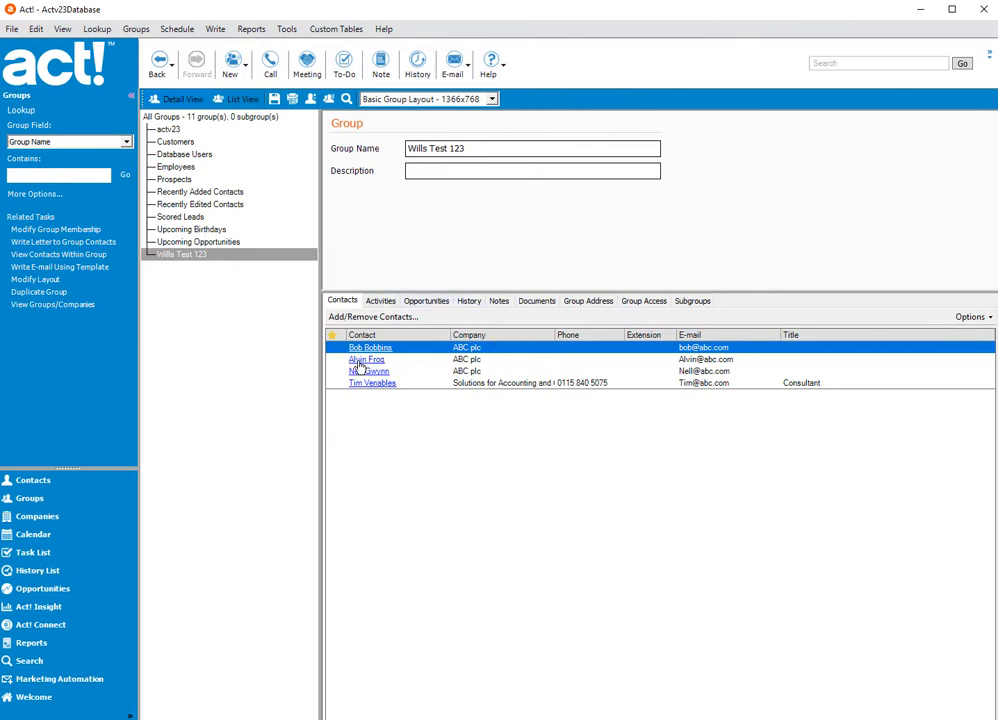
- Open the record of the group's last contact and inspect the newest Letter Sent entry in the history
double_click(360, 383)
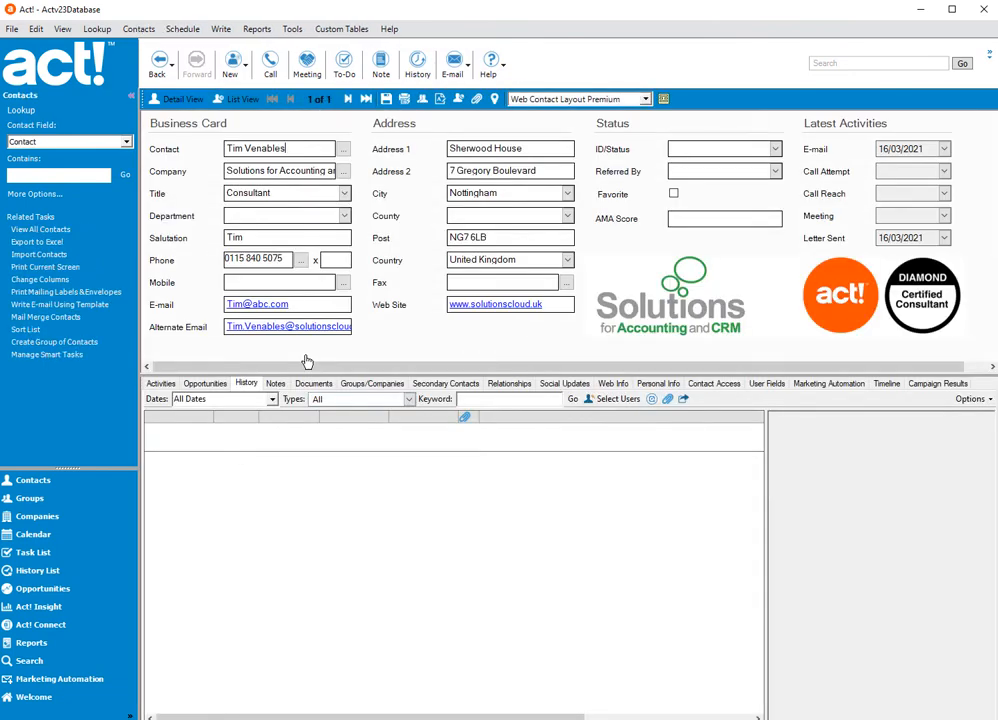
left_click(244, 384)
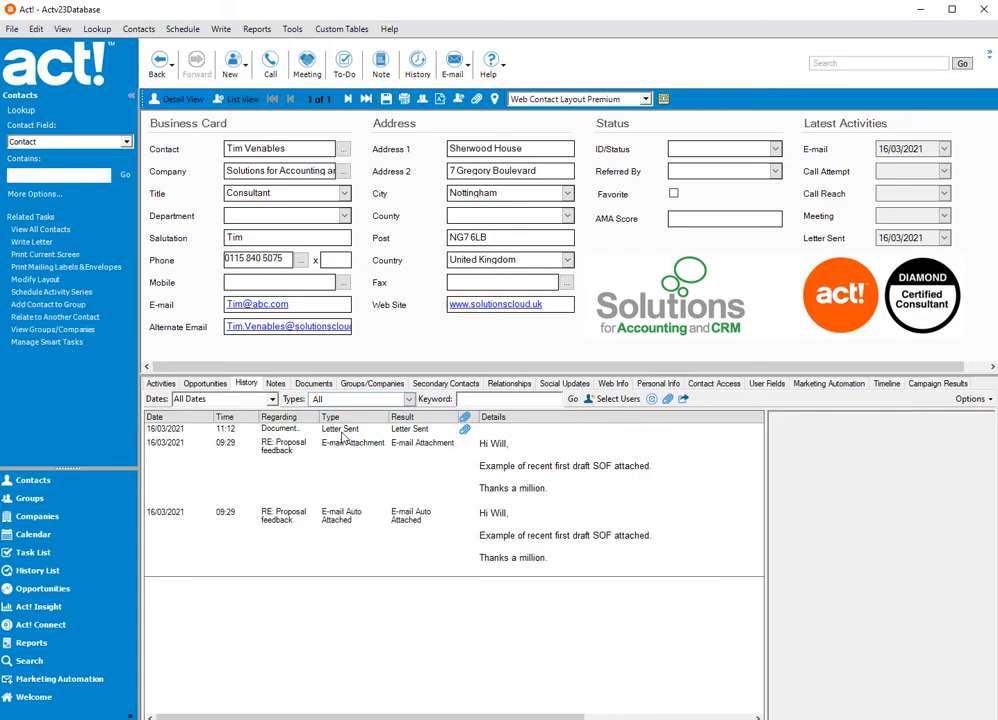
left_click(346, 431)
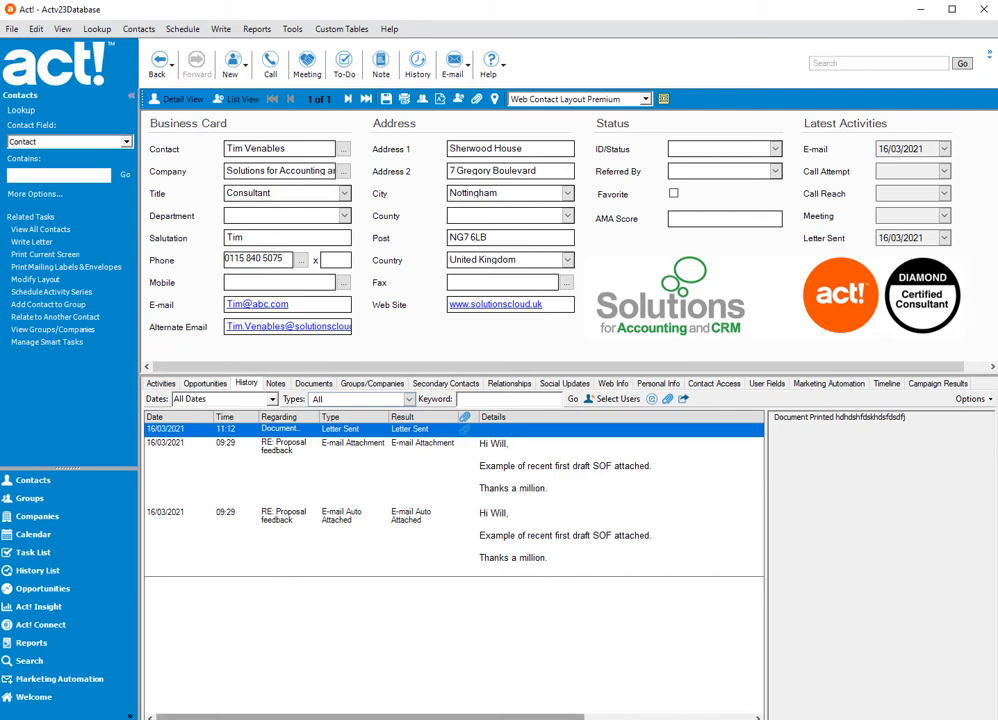
- Return to the merged letters in Word and try recording them to history regarding "Test 333333", cancelling at the contact selection
left_click(195, 690)
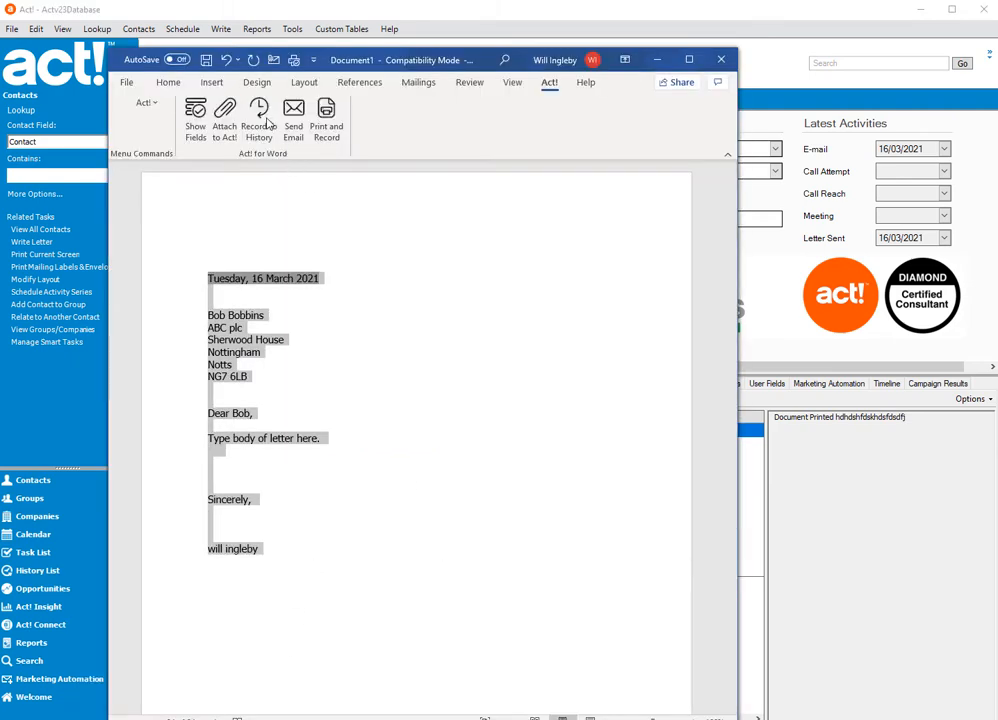
left_click(150, 107)
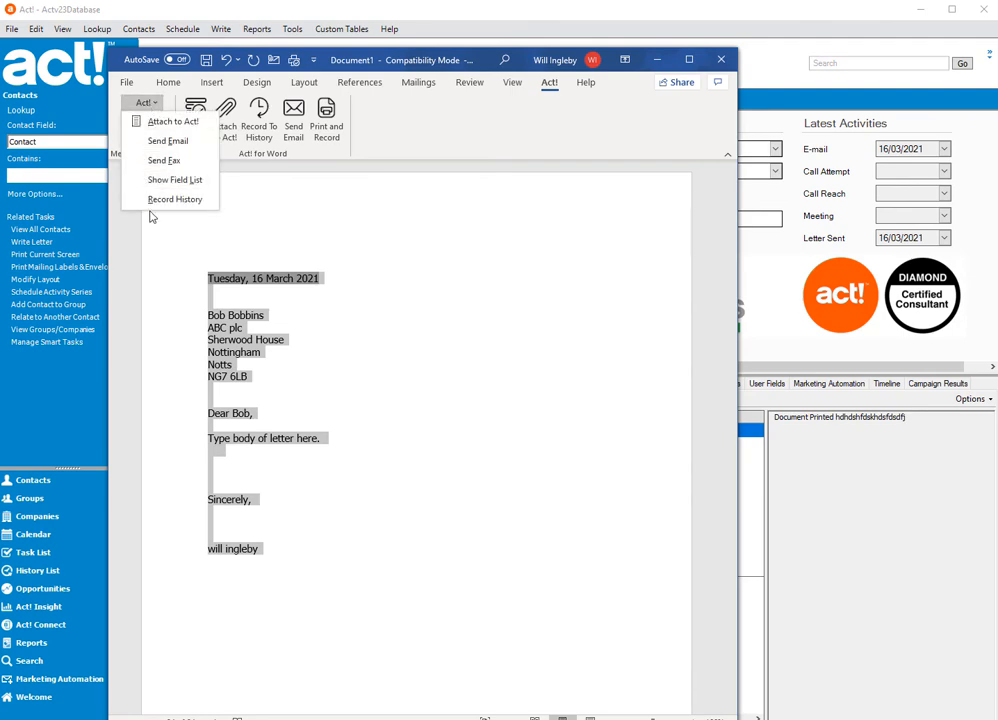
left_click(262, 130)
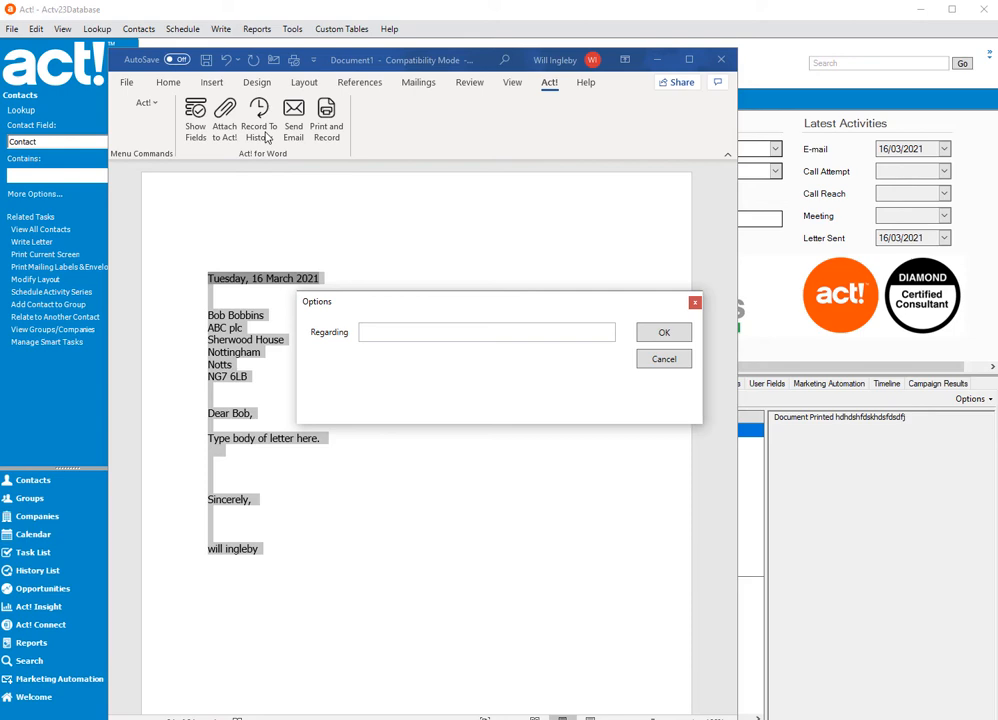
left_click(497, 330)
type("Test 333333")
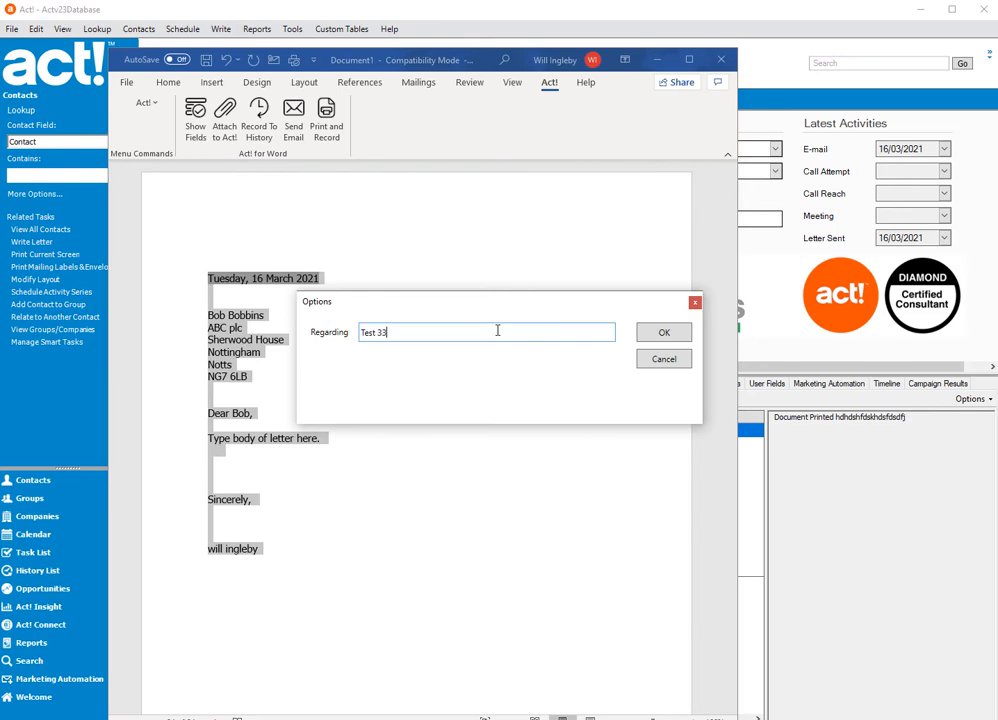
left_click(668, 338)
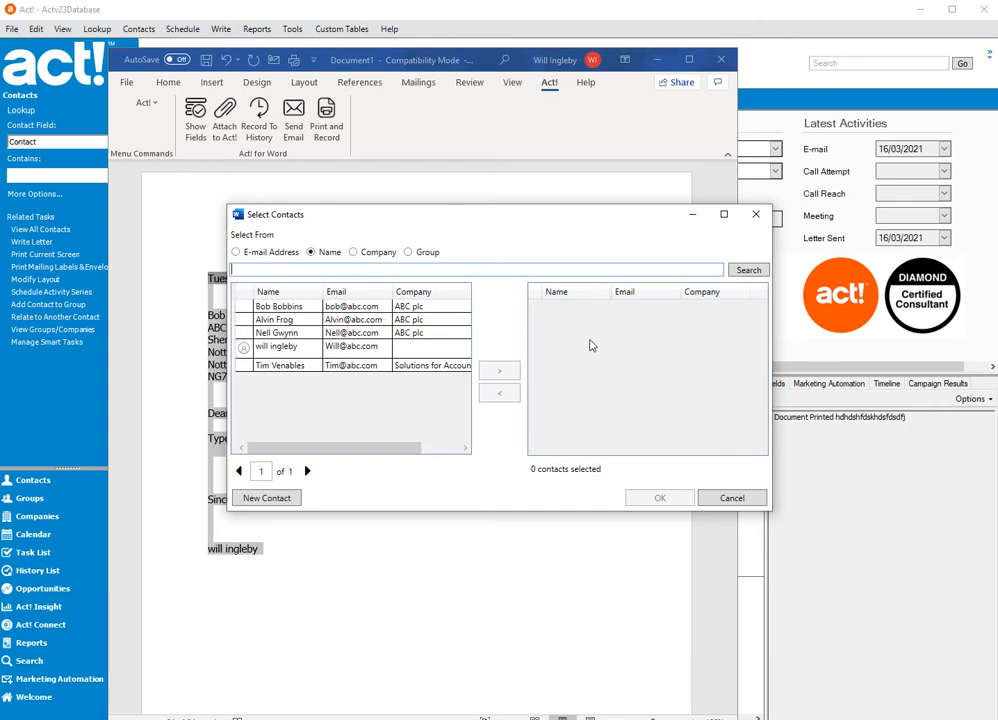
left_click(724, 505)
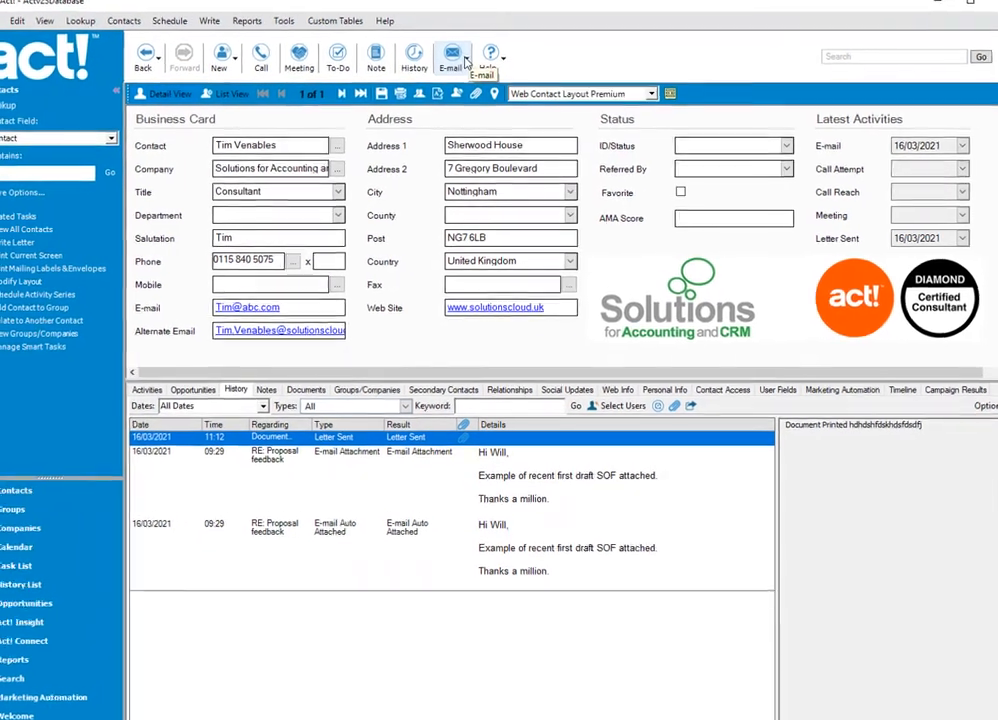
- Examine the E-mail & Outlook Sync preferences in Act! and close them without changes
left_click(465, 62)
left_click(464, 106)
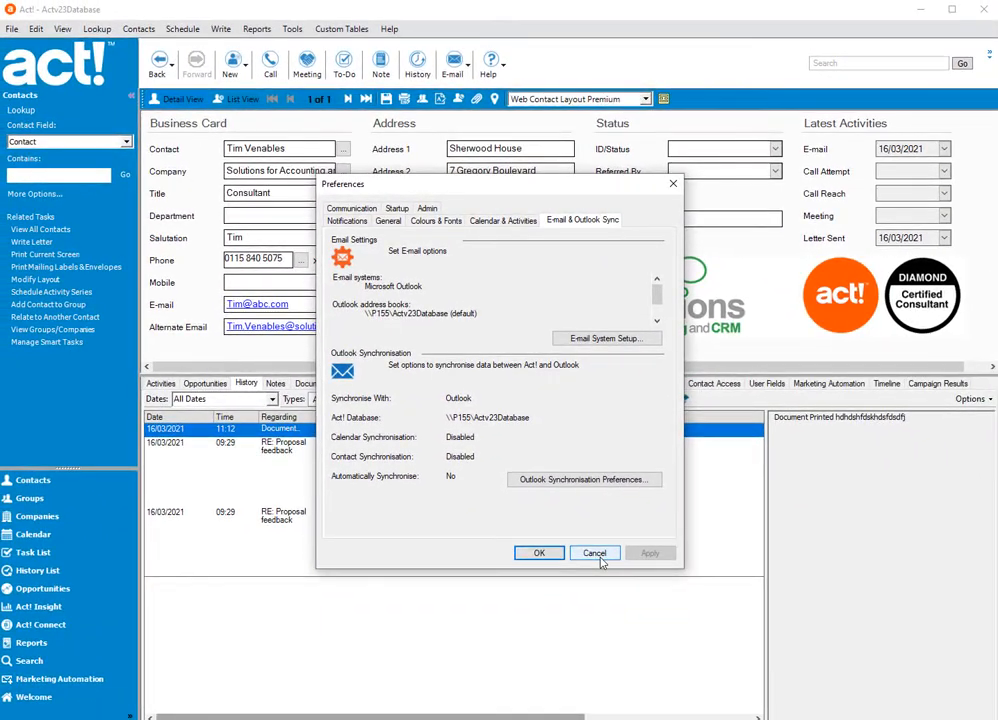
left_click(609, 603)
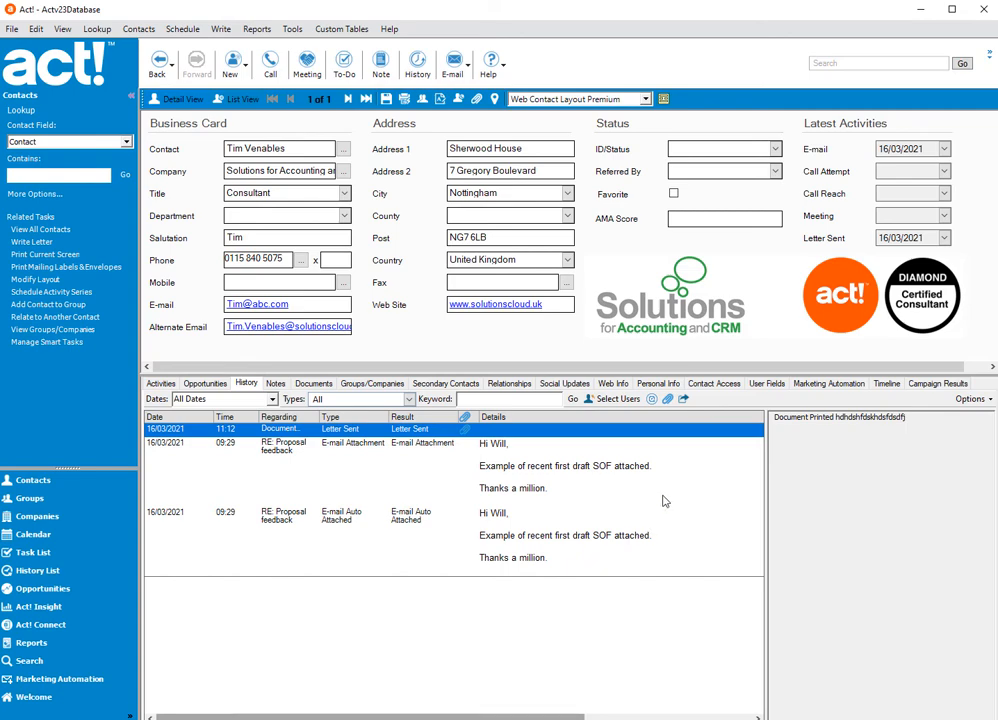
left_click(468, 64)
left_click(480, 122)
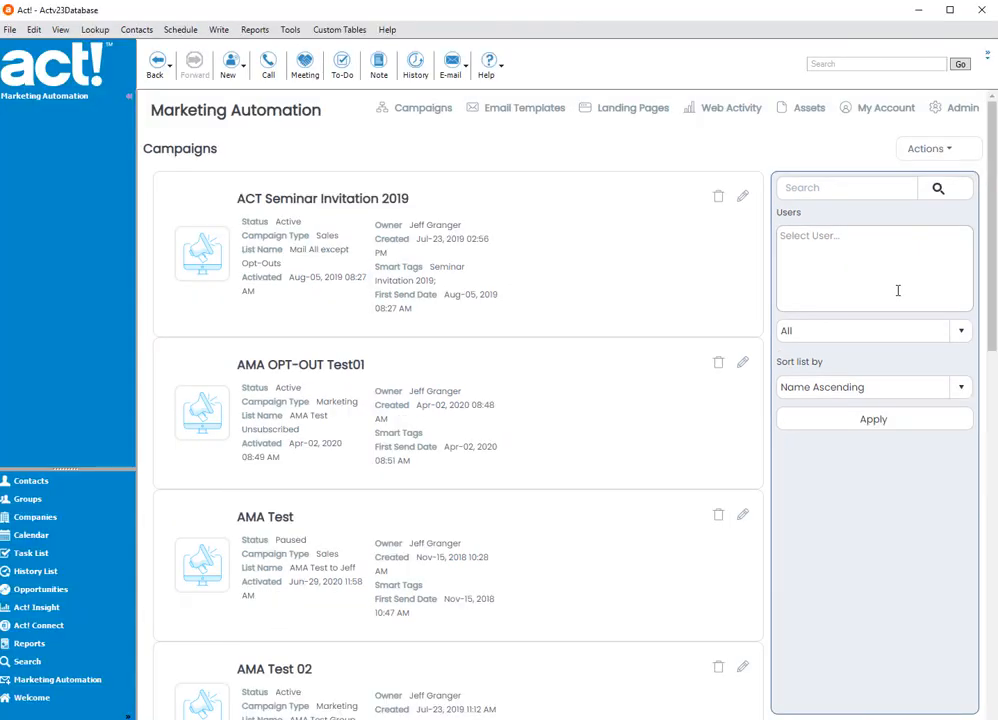
- Open Subscription Management - Preference Center from the Marketing Automation admin area
left_click(938, 112)
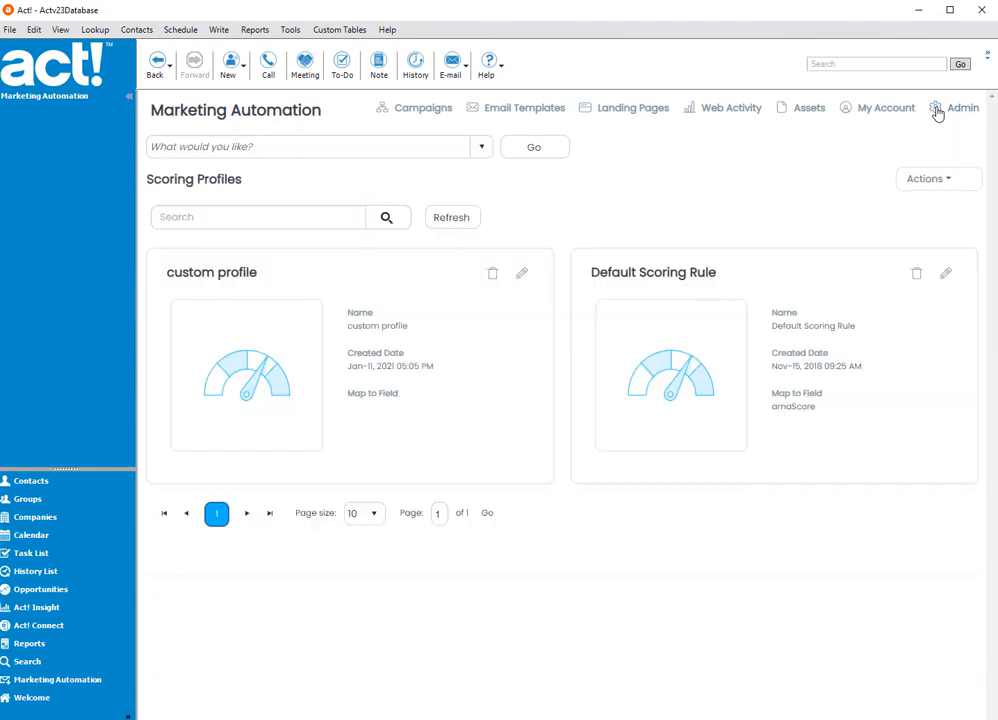
left_click(481, 147)
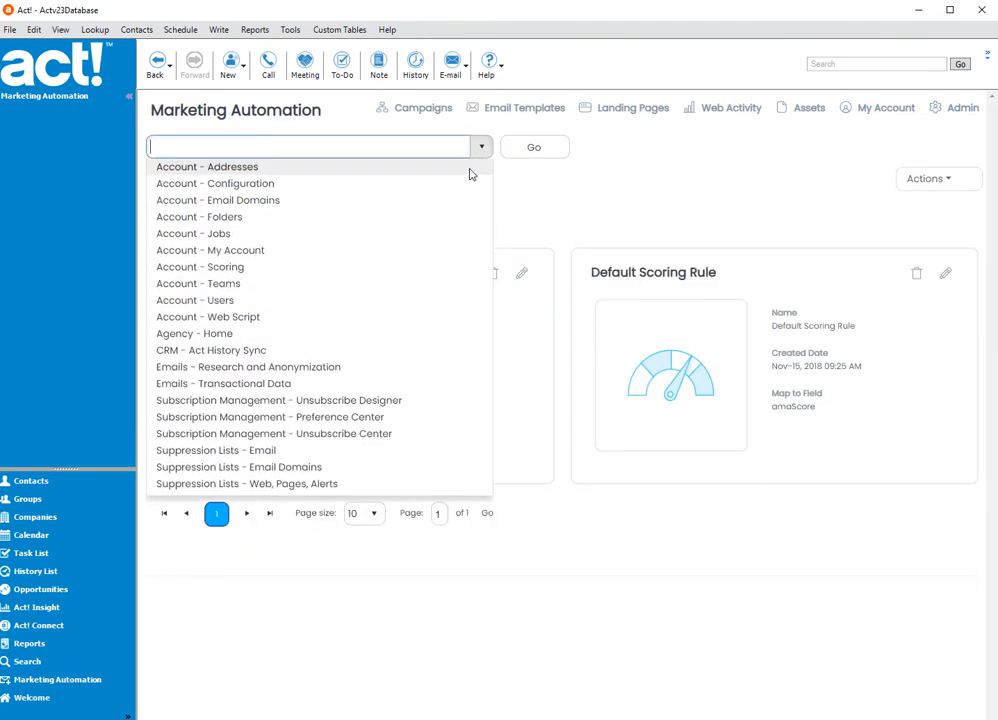
left_click(379, 417)
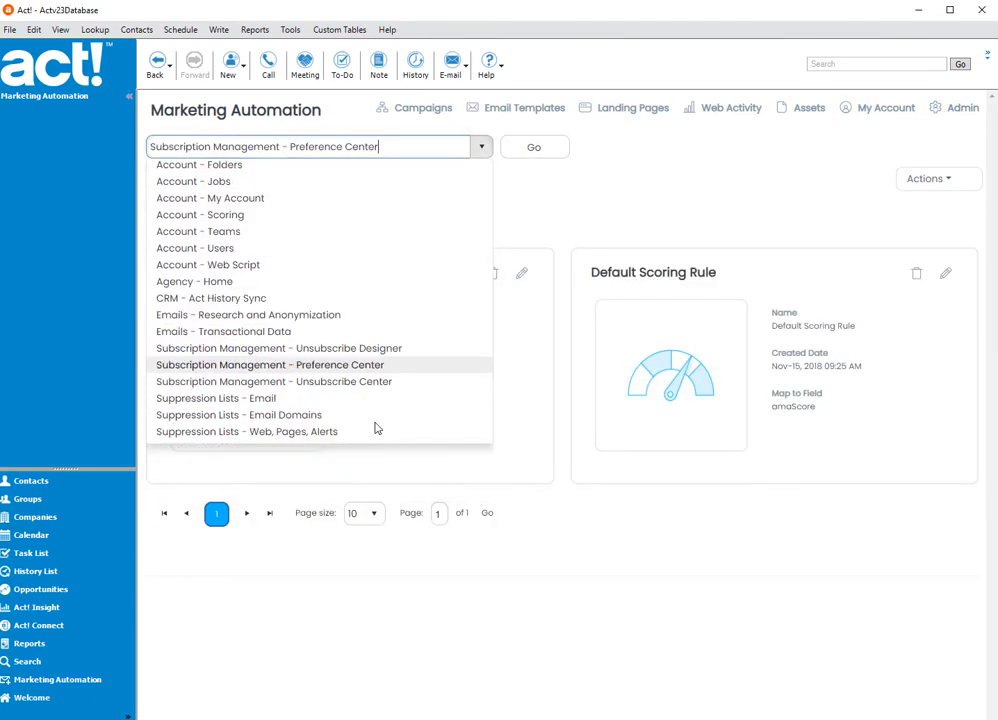
left_click(535, 150)
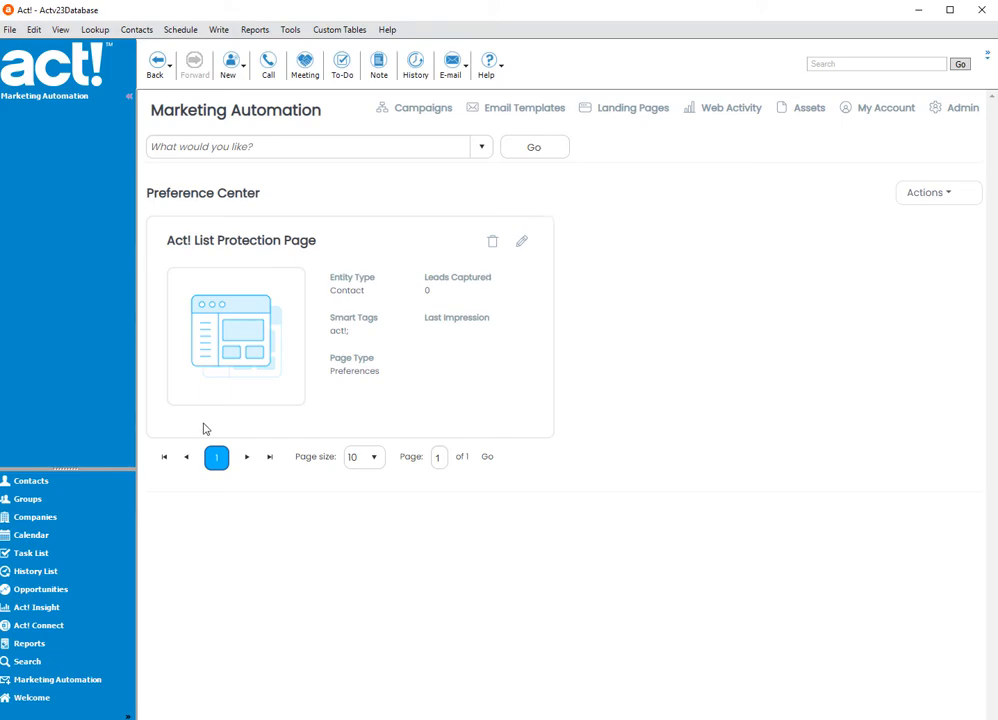
- Check the subscription preference fields on the contact record and return to the Preference Center
left_click(40, 484)
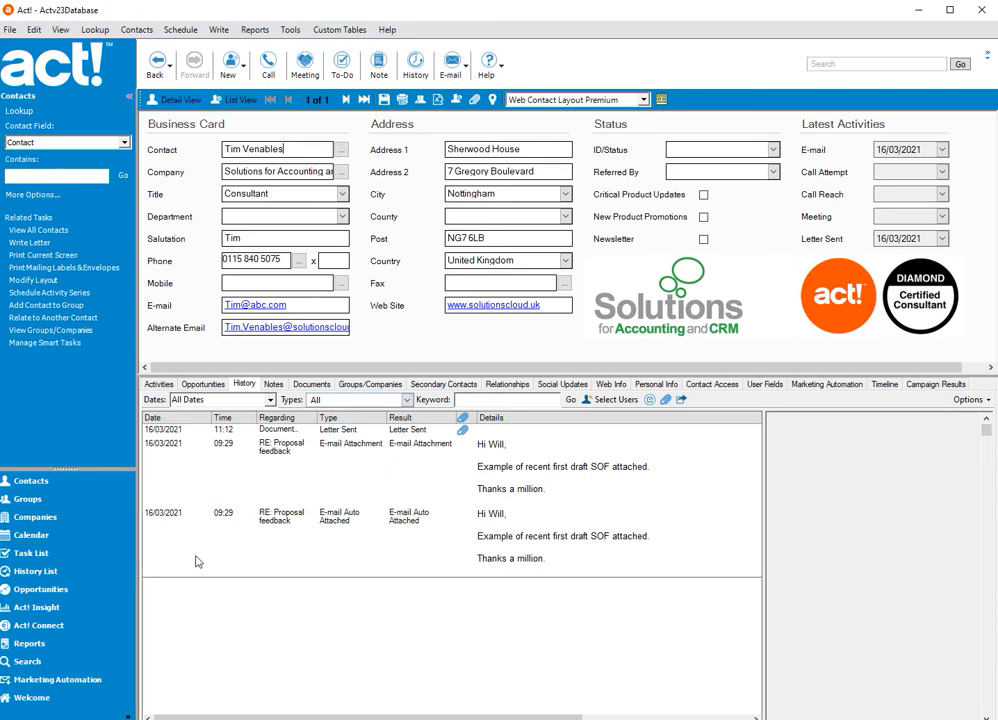
left_click(70, 680)
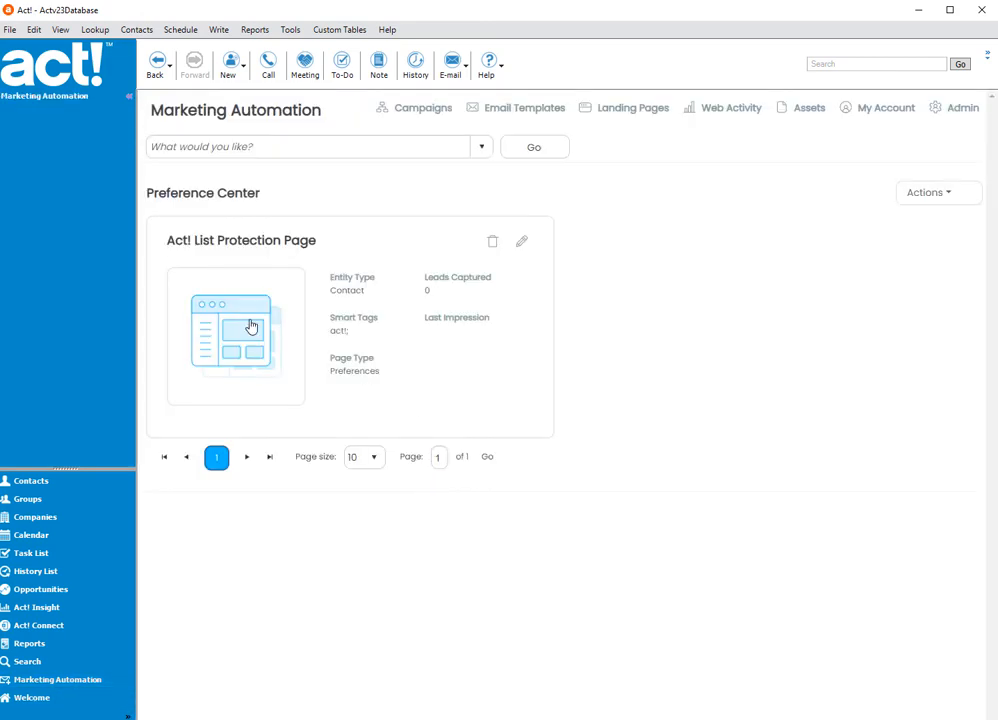
- Open the form step of the Act! List Protection Page, examine its unsubscribe options and return without saving
left_click(251, 327)
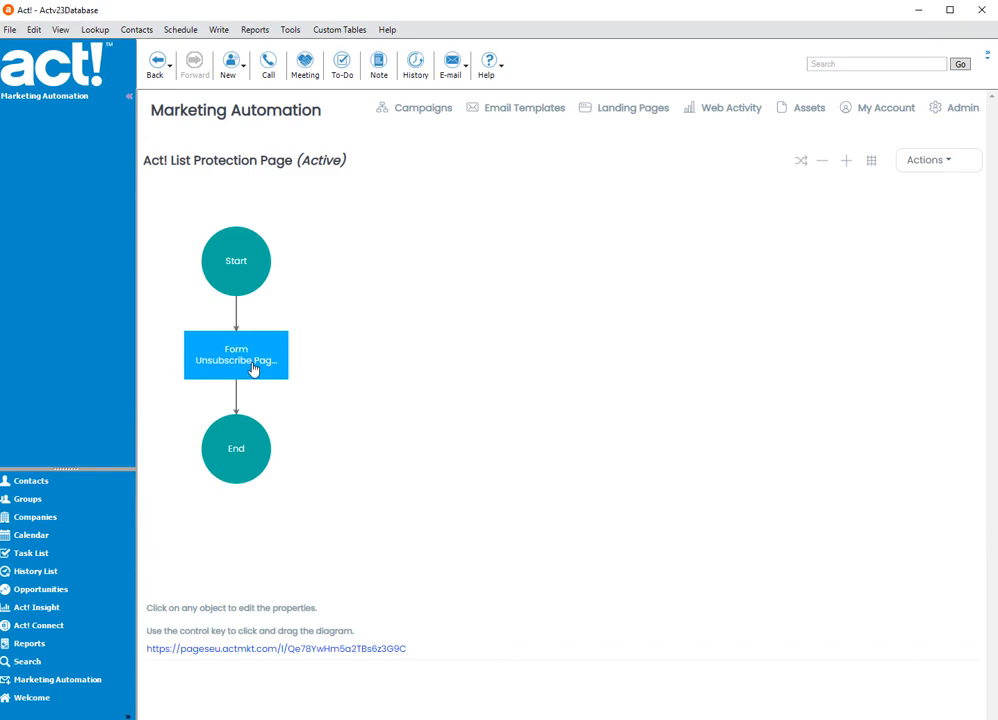
left_click(253, 368)
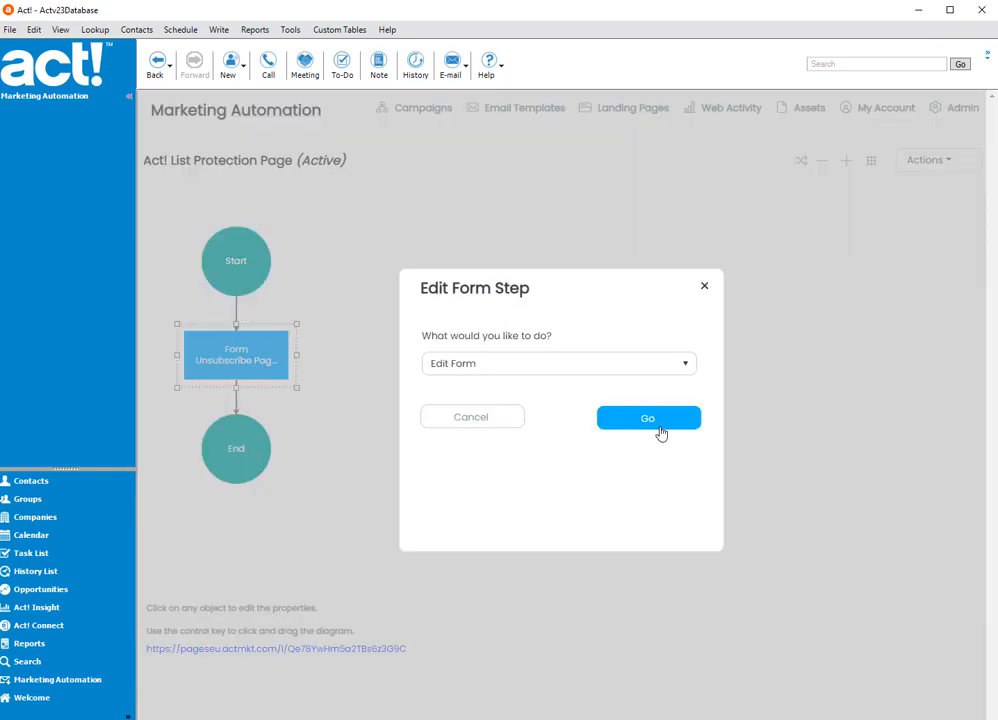
left_click(660, 434)
scroll(731, 433, "down", 2)
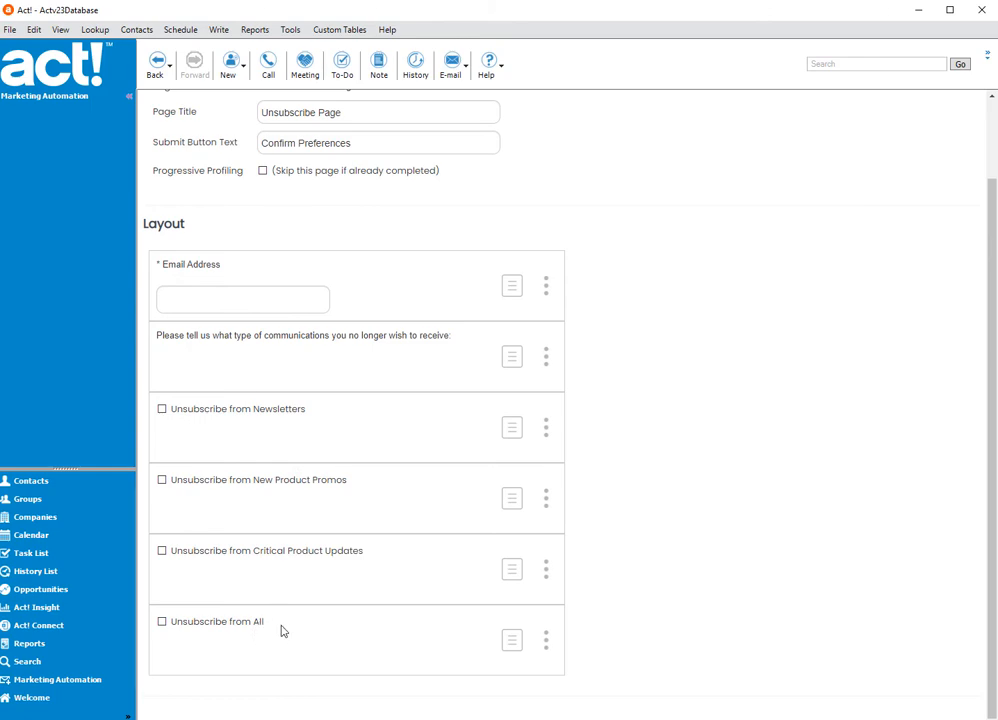
scroll(281, 630, "up", 2)
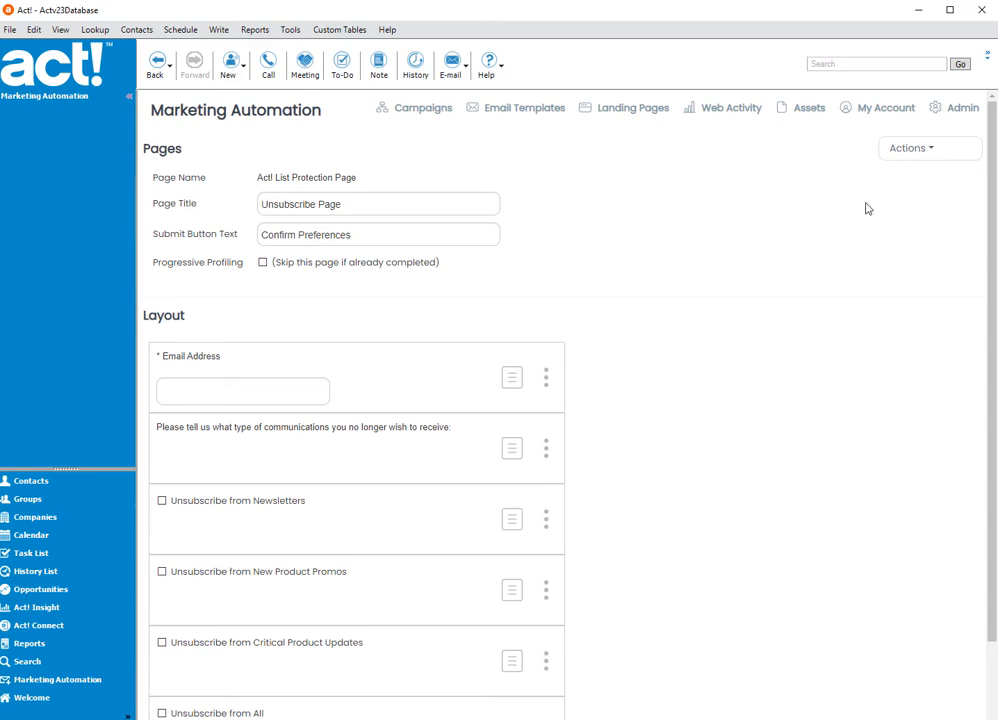
left_click(906, 151)
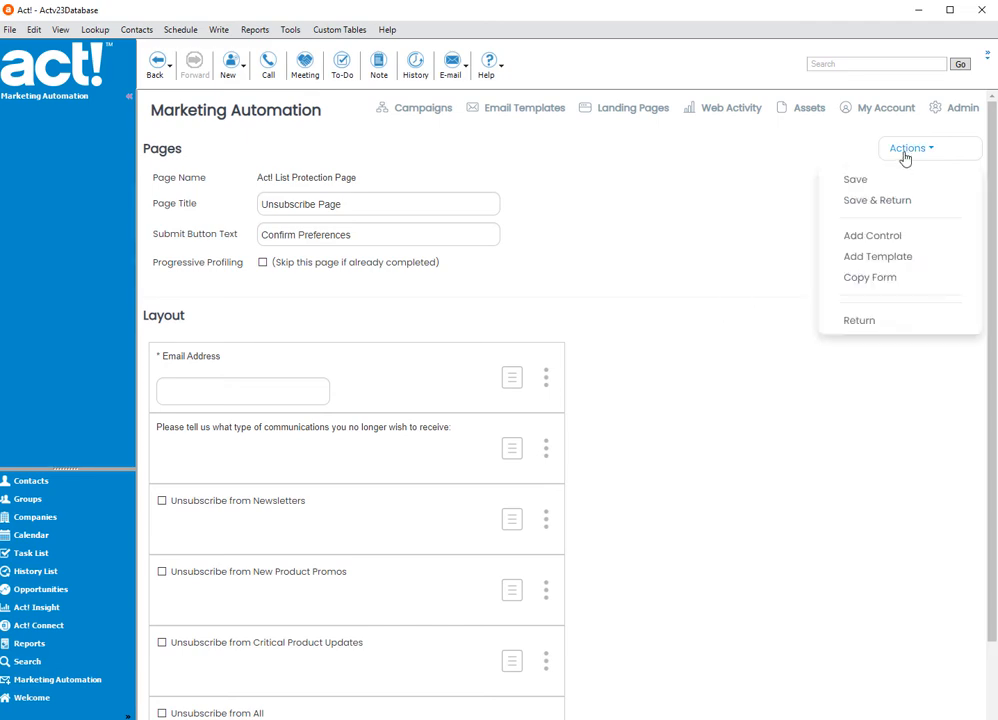
left_click(857, 322)
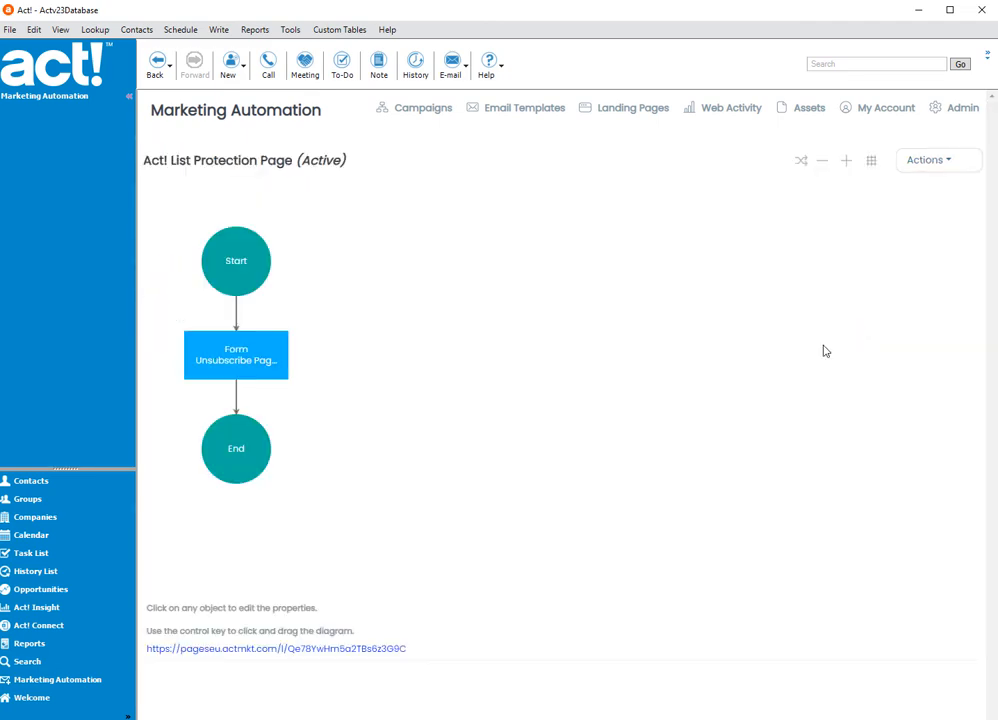
- On the live preference page, enter a test e-mail address and choose to unsubscribe from Newsletters and Critical Product Updates
left_click(360, 652)
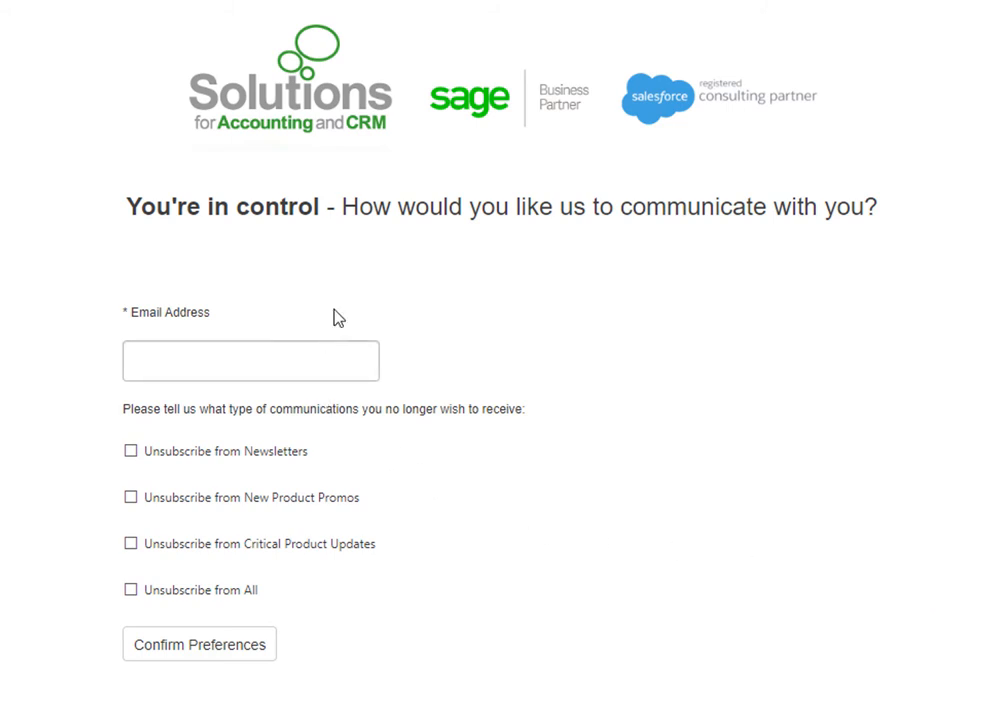
left_click(279, 361)
type("aaasaaa")
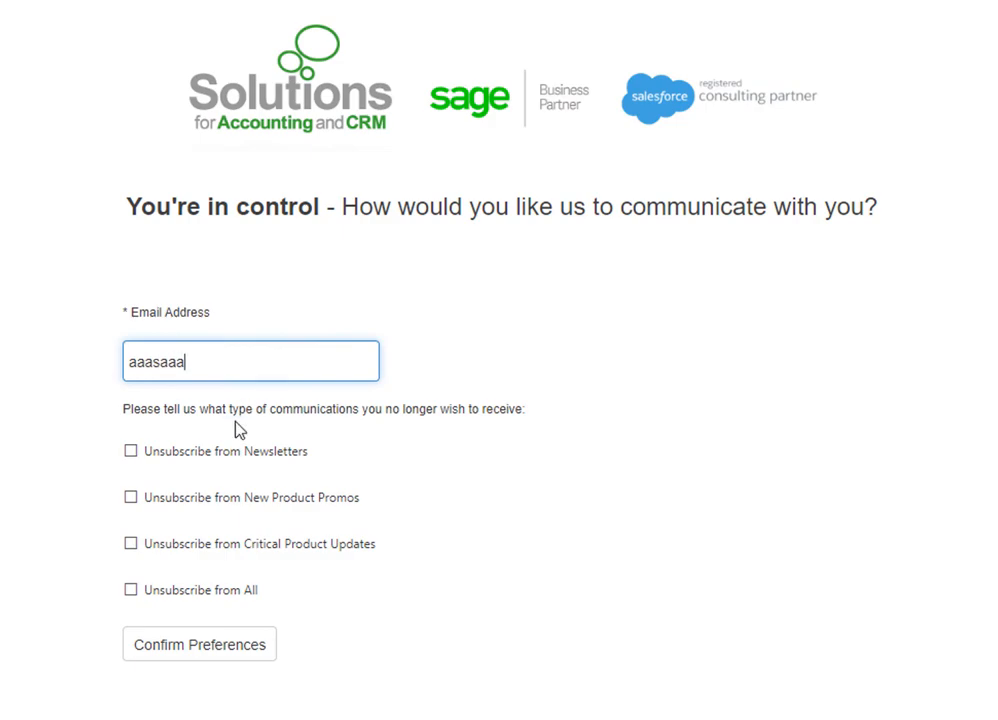
left_click(132, 452)
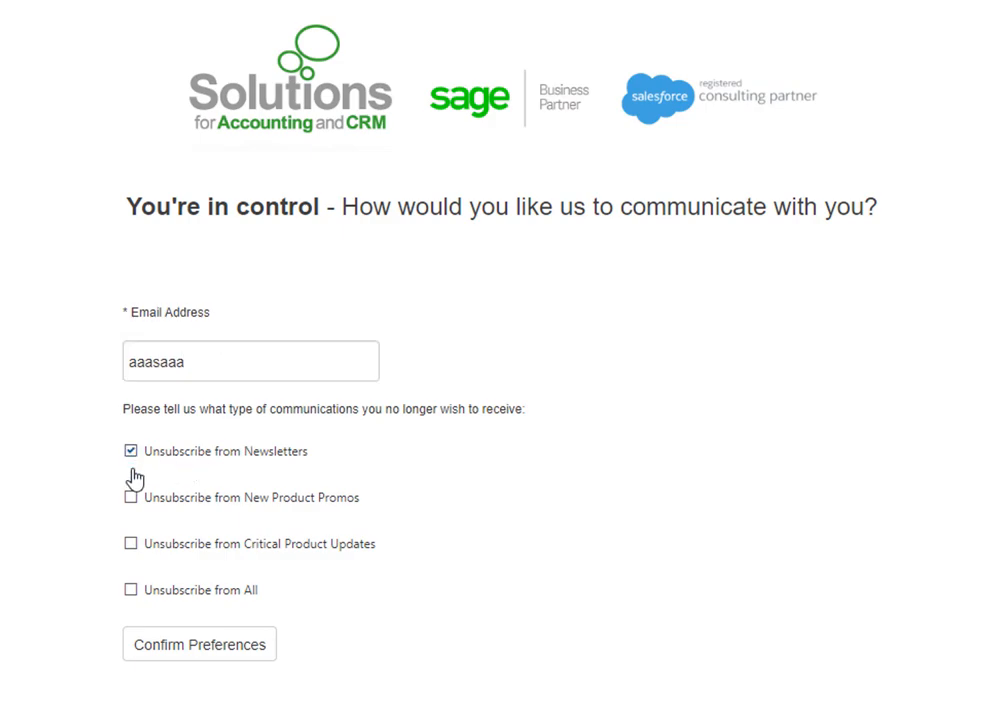
left_click(131, 545)
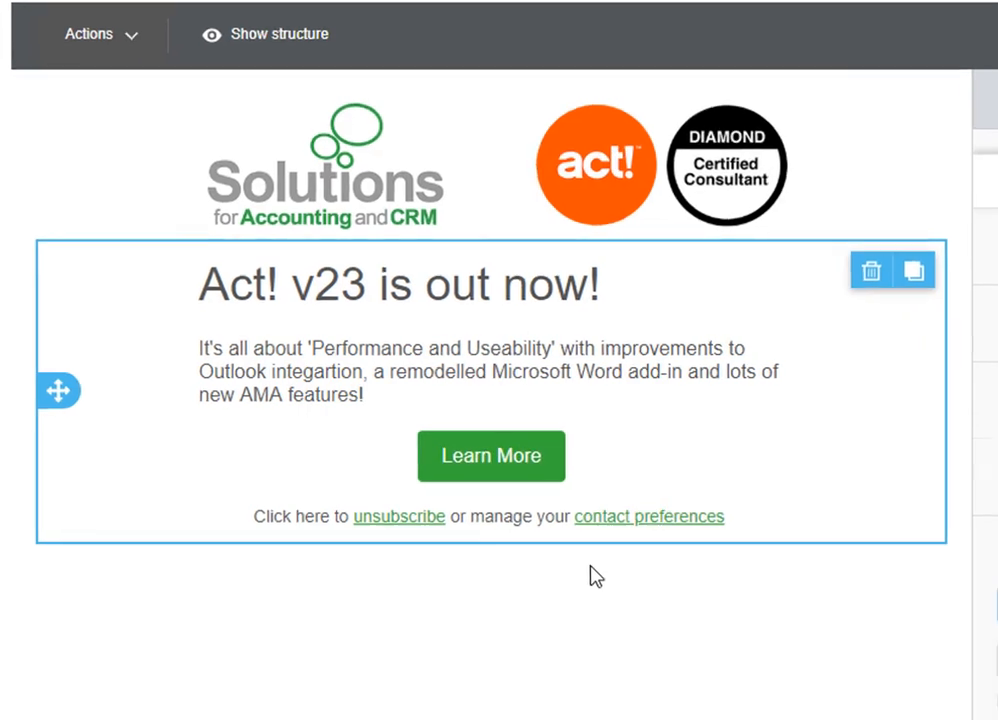
- Select the word "unsubscribe" in the Intro Email template, examine the Unsubscribe and Preferences special links, and insert none
left_click(457, 530)
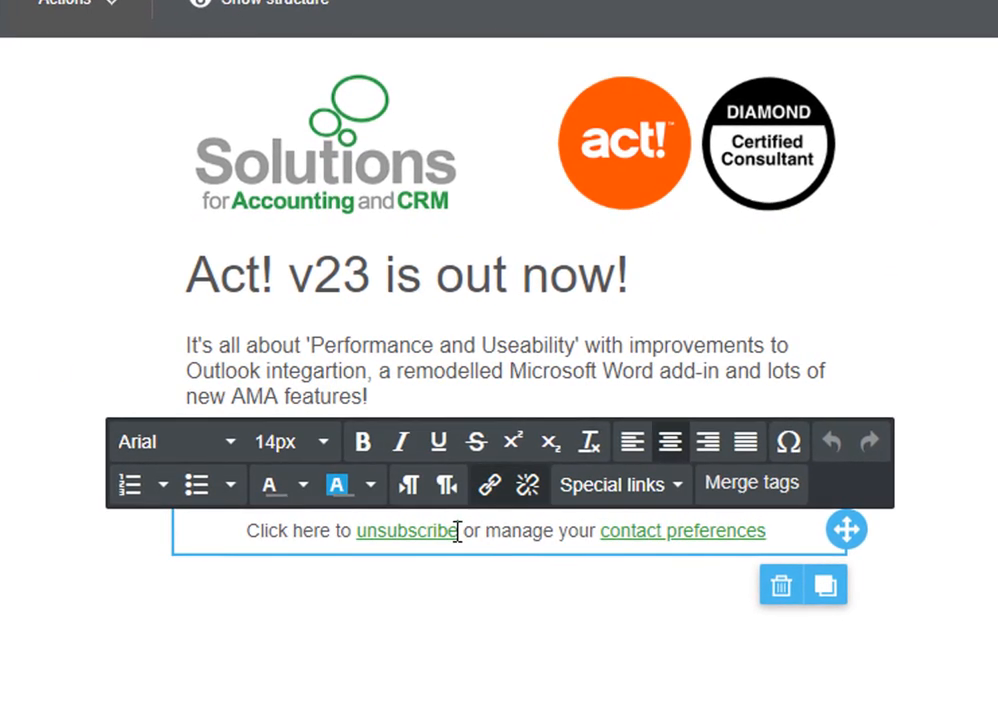
left_click_drag(457, 530, 359, 530)
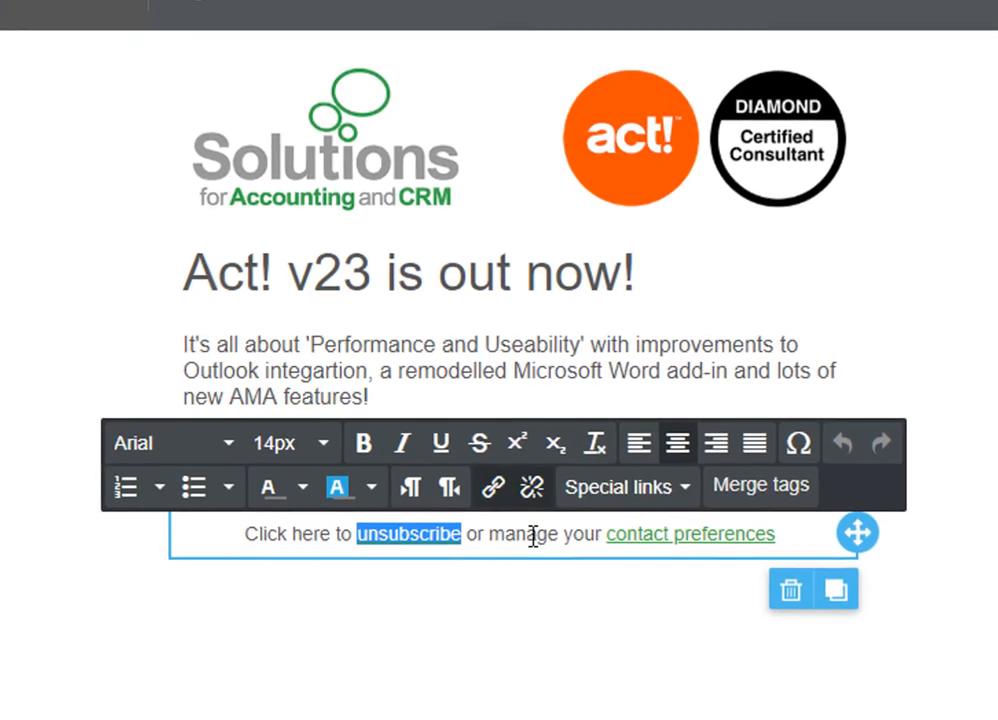
left_click(683, 495)
mouse_move(668, 541)
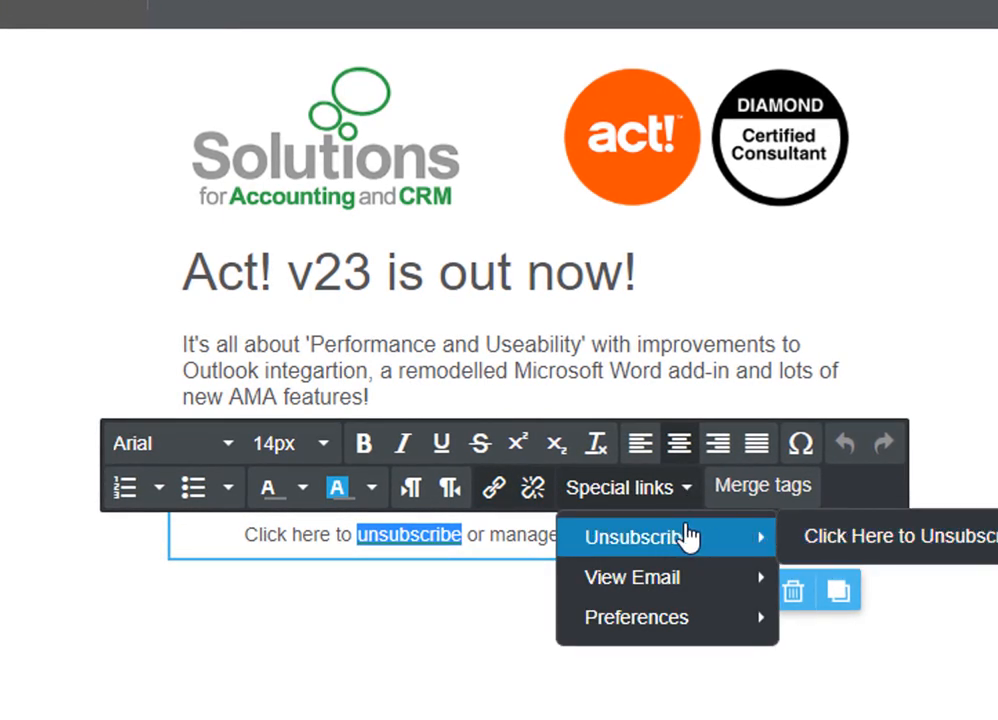
mouse_move(677, 619)
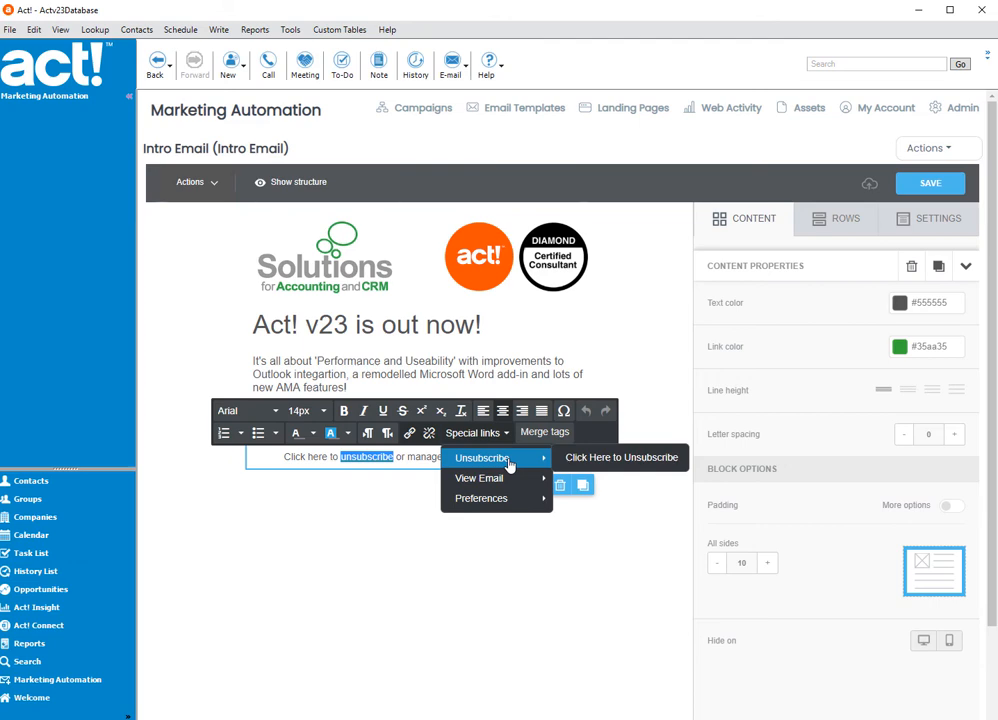
left_click(392, 459)
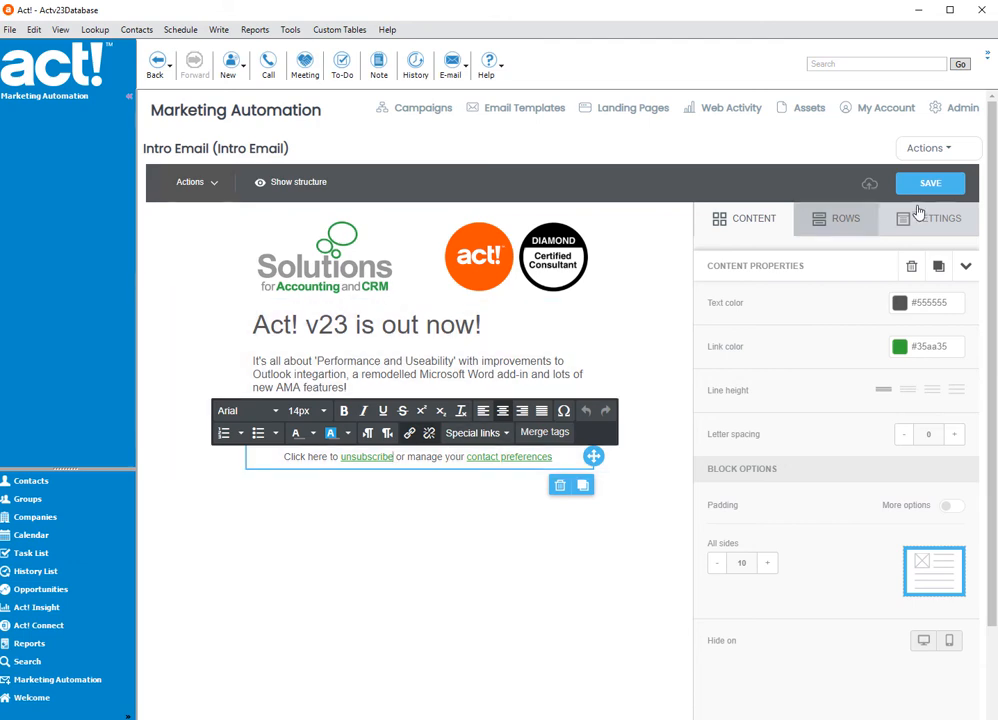
- Open the Intro Email's properties, examine the Unsubscribe Landing Page choices and close them without changes
left_click(925, 148)
left_click(925, 148)
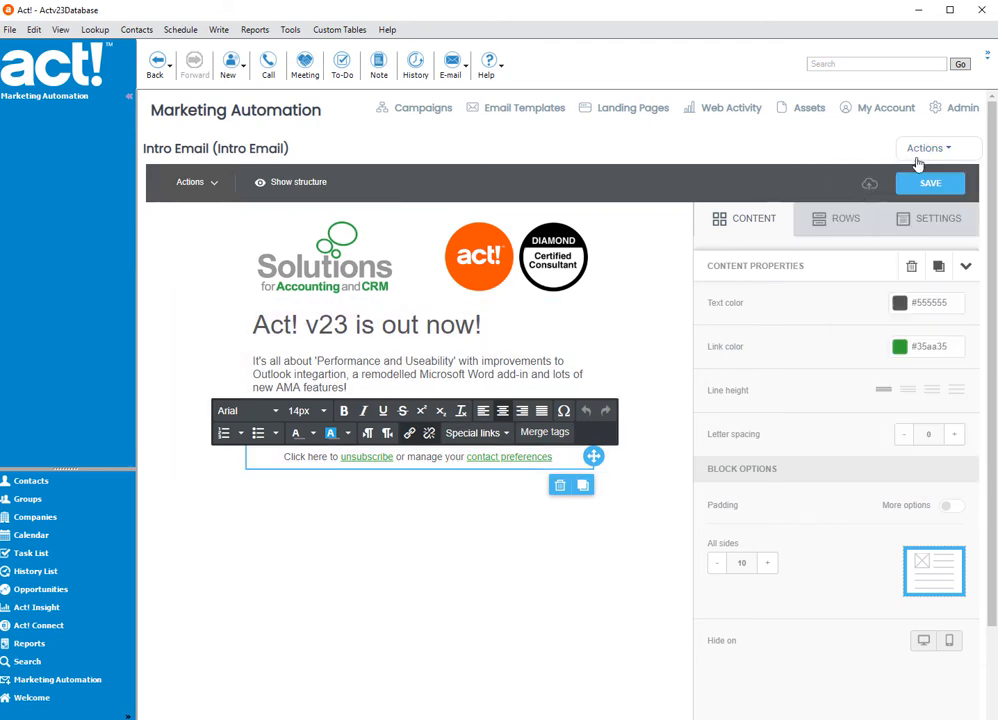
left_click(922, 148)
left_click(843, 200)
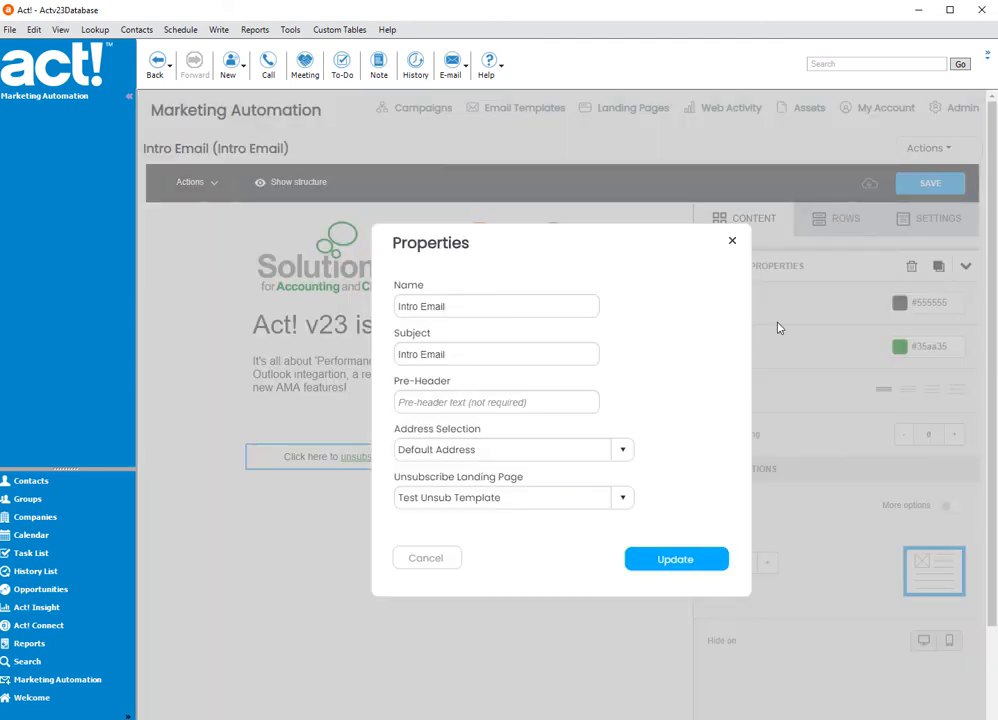
left_click(622, 498)
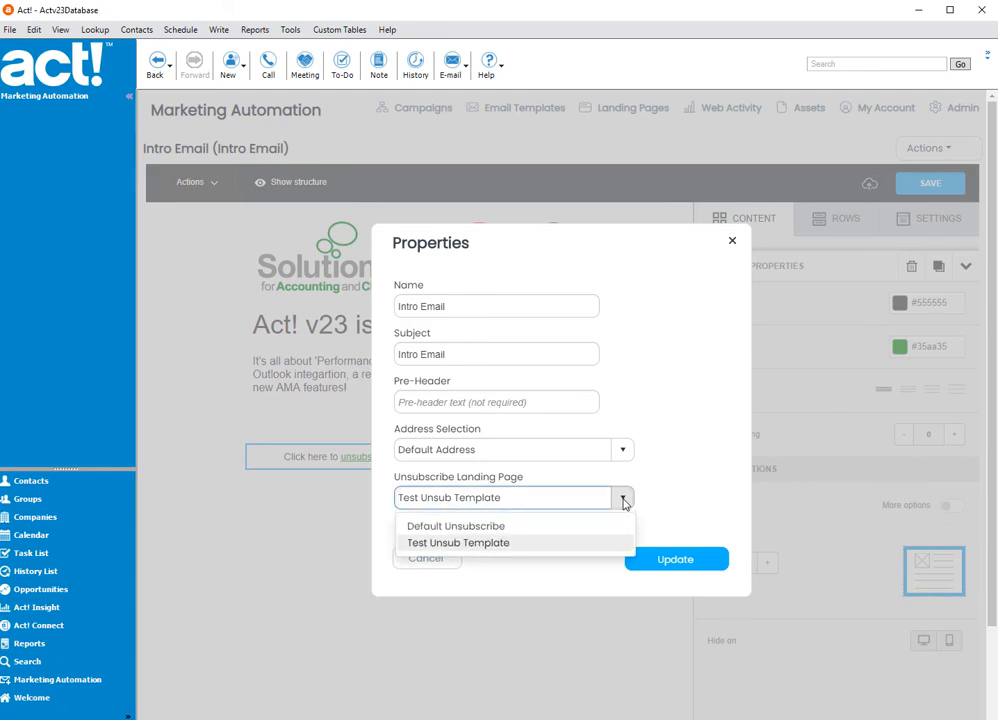
left_click(733, 242)
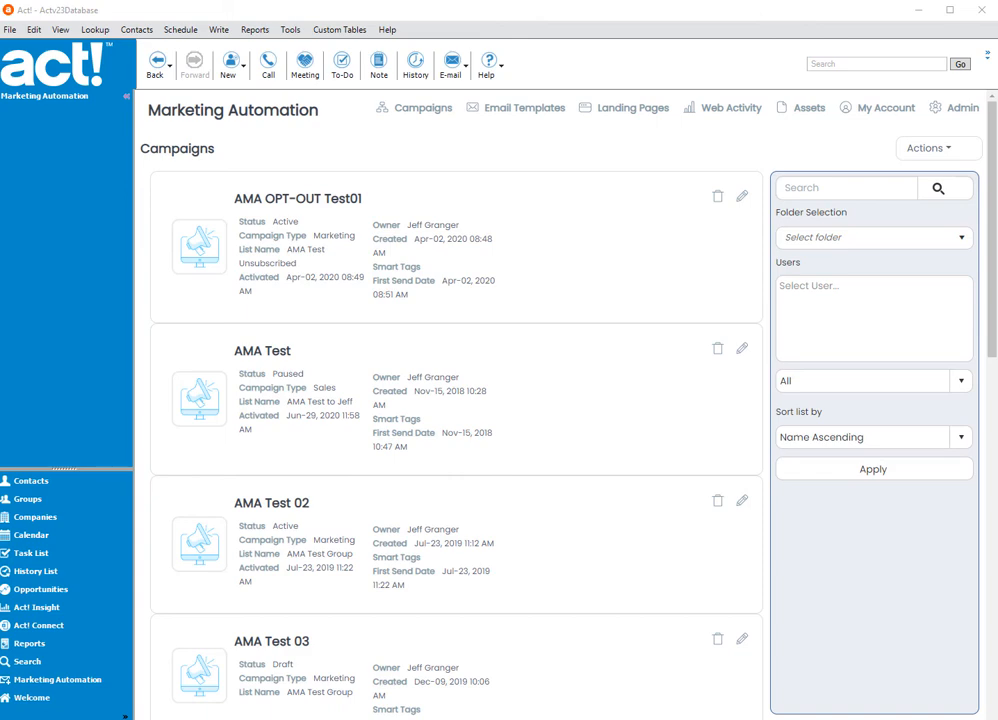
- Browse the Marketing Automation campaigns and the email templates
scroll(530, 361, "down", 3)
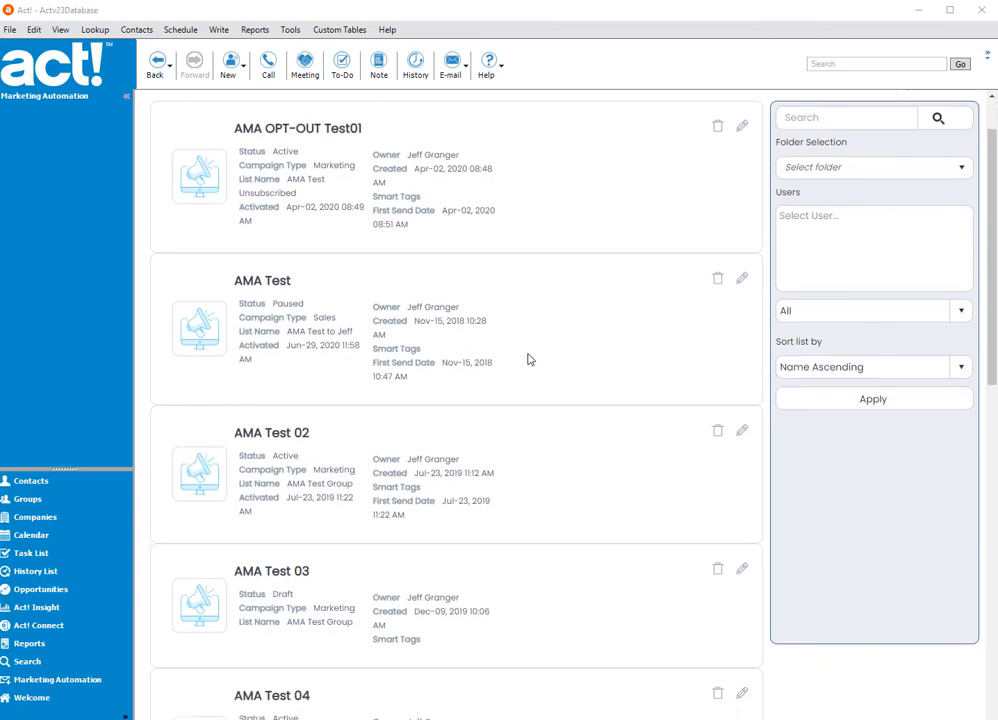
scroll(528, 356, "up", 3)
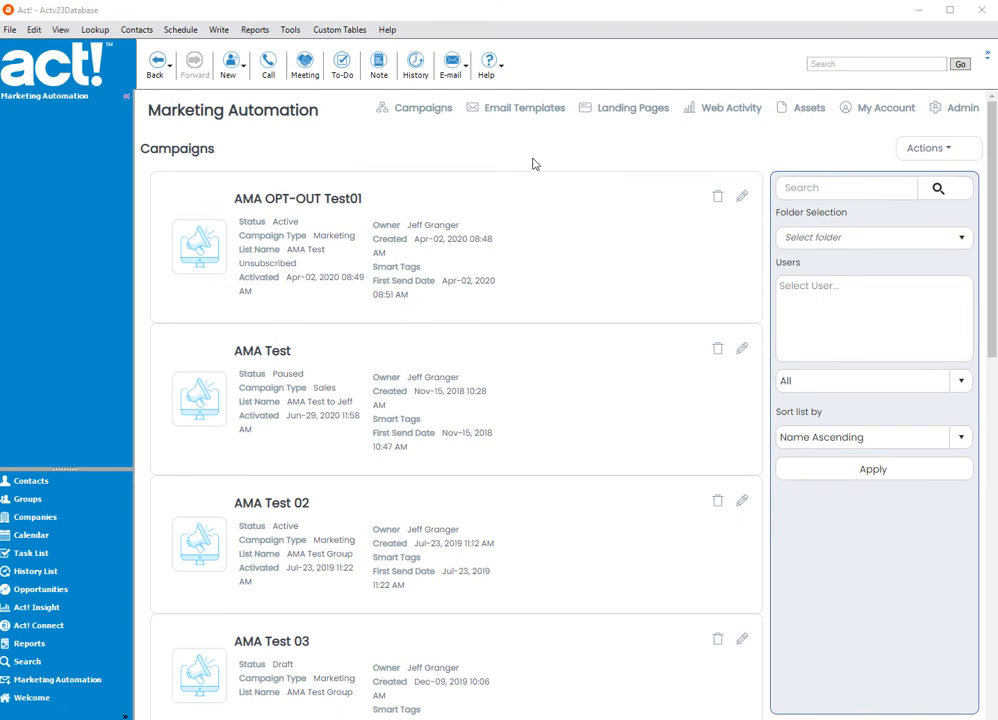
left_click(537, 117)
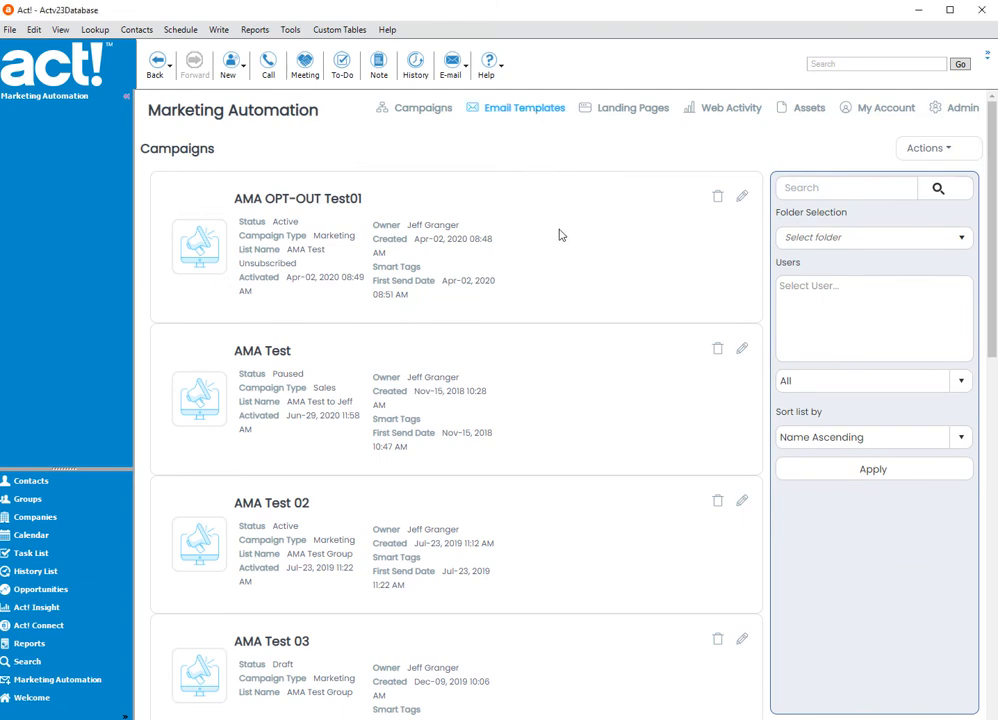
scroll(566, 296, "down", 3)
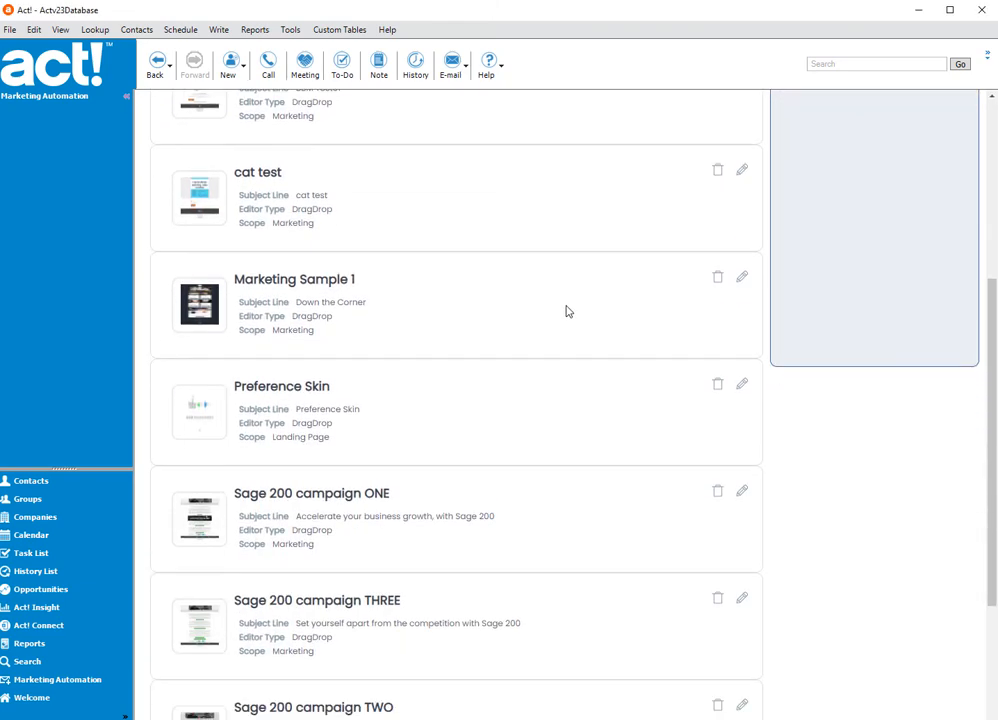
scroll(566, 303, "up", 5)
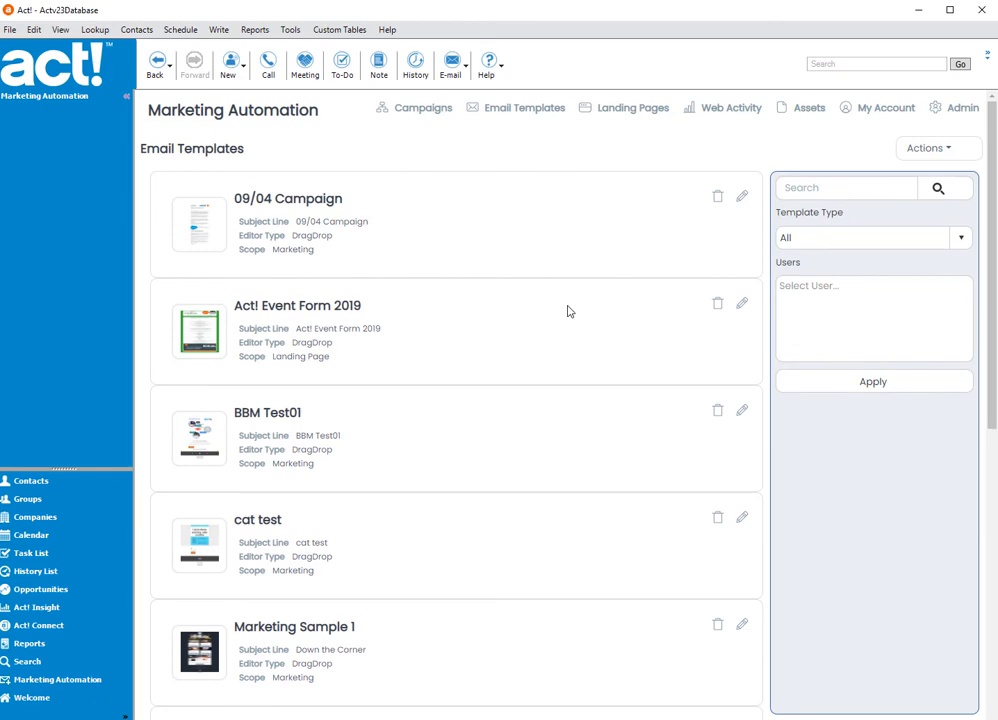
- Open the account folders administration page and show the folders of the Templates section
left_click(937, 117)
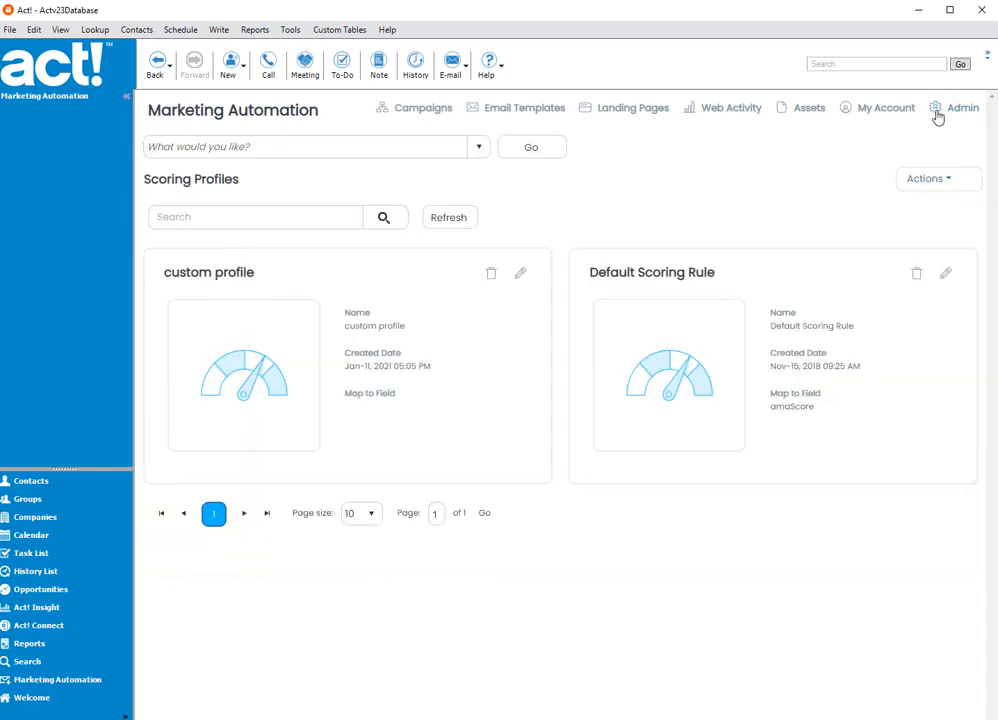
left_click(478, 147)
scroll(300, 210, "up", 1)
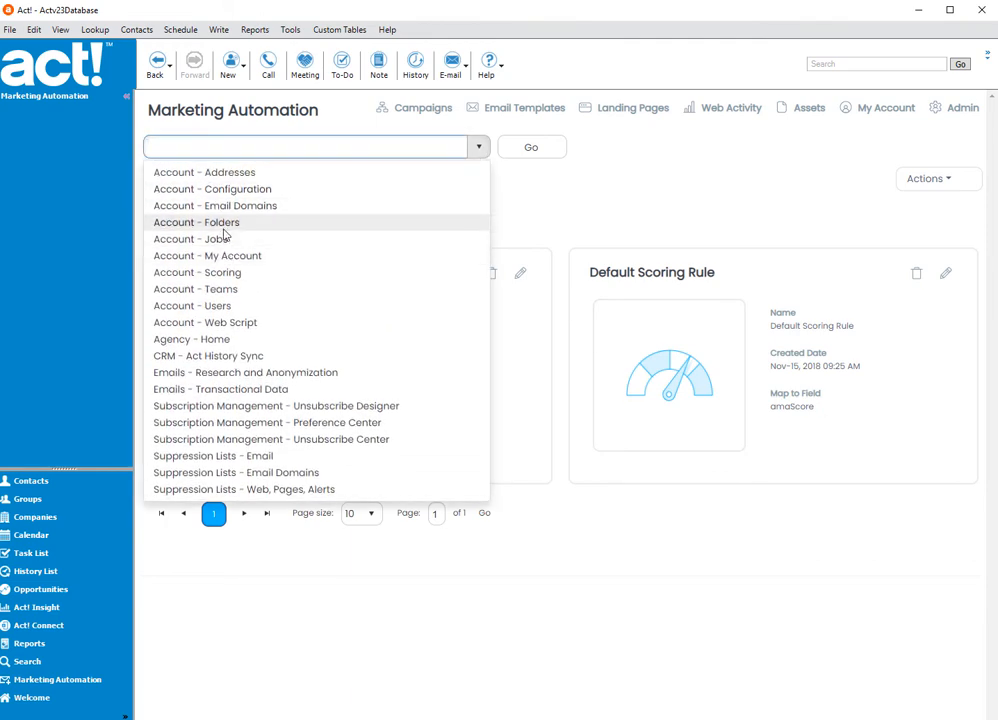
left_click(225, 232)
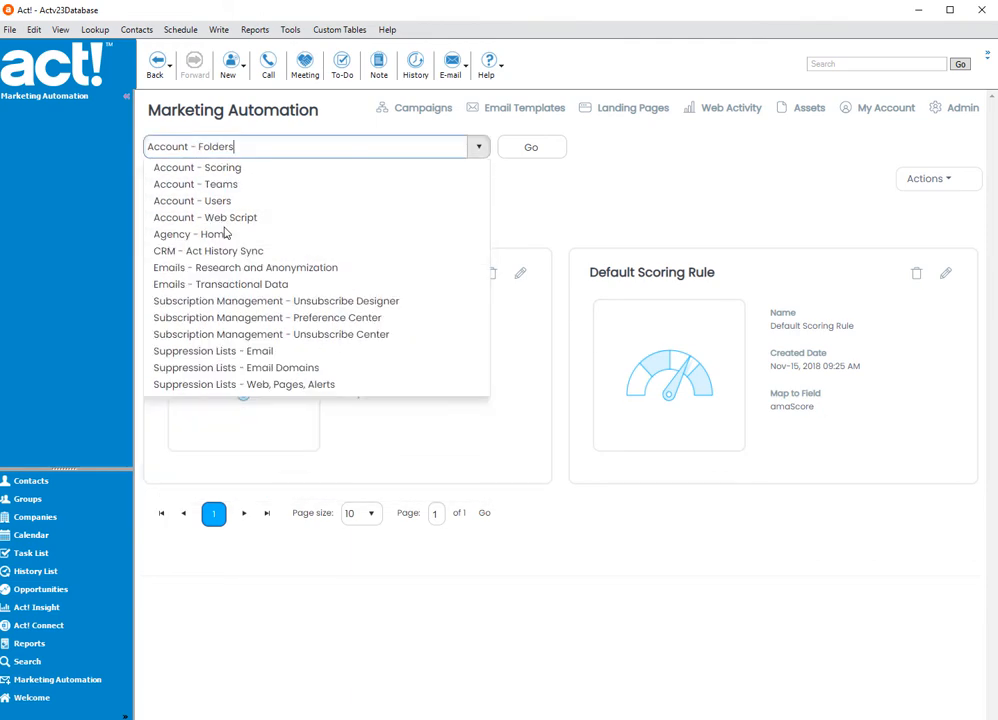
left_click(535, 150)
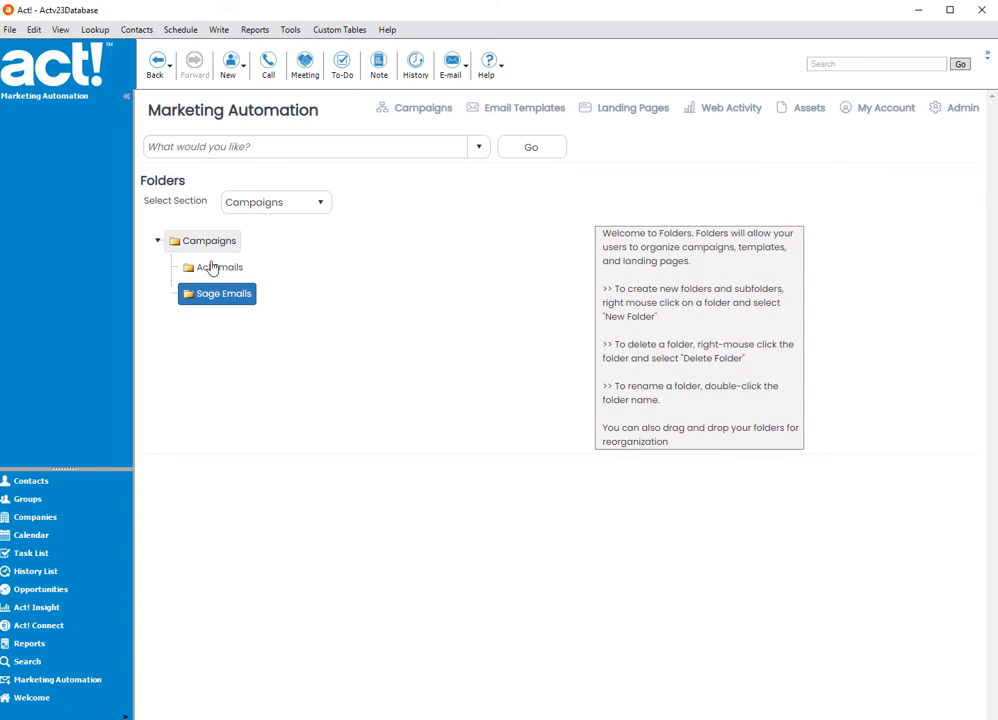
left_click(320, 201)
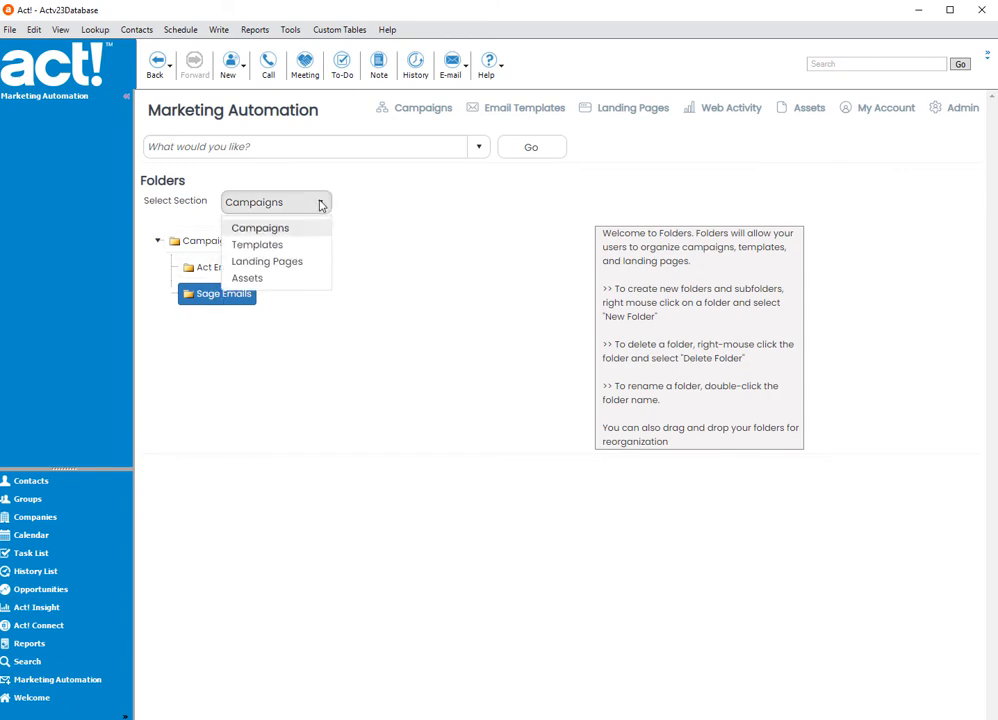
left_click(281, 246)
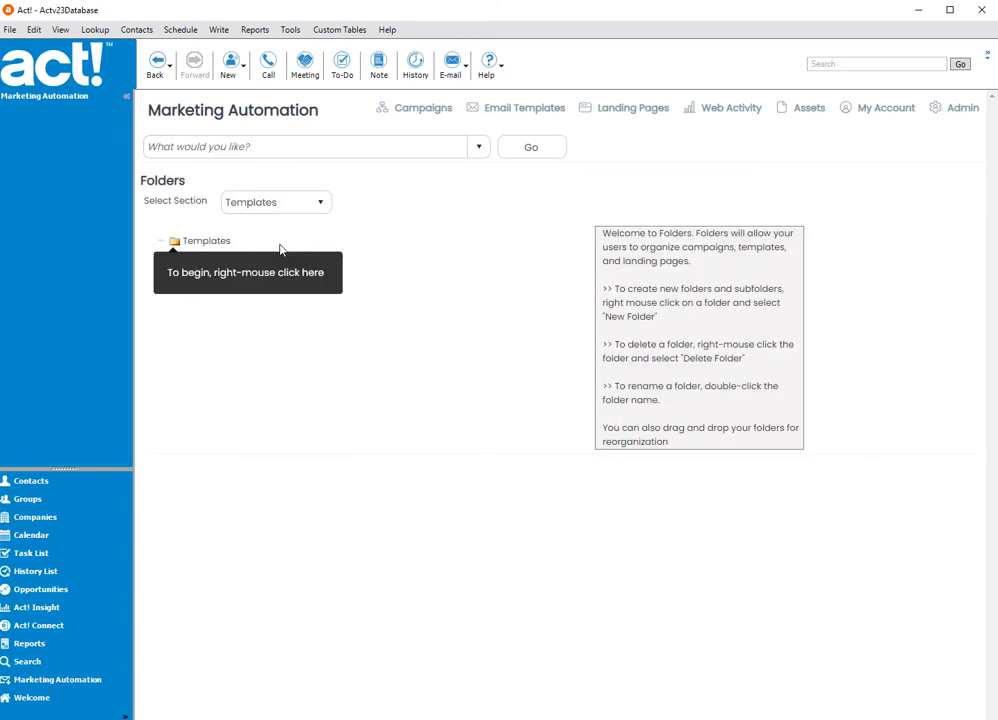
- Create a new folder under Templates and name it Act!
right_click(205, 248)
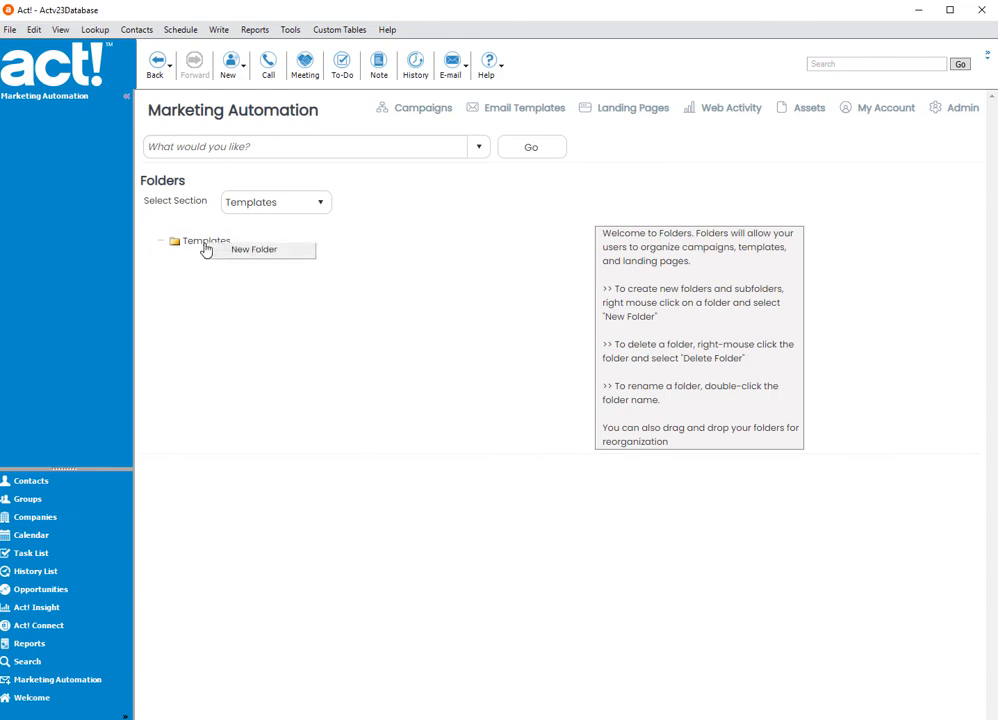
left_click(236, 252)
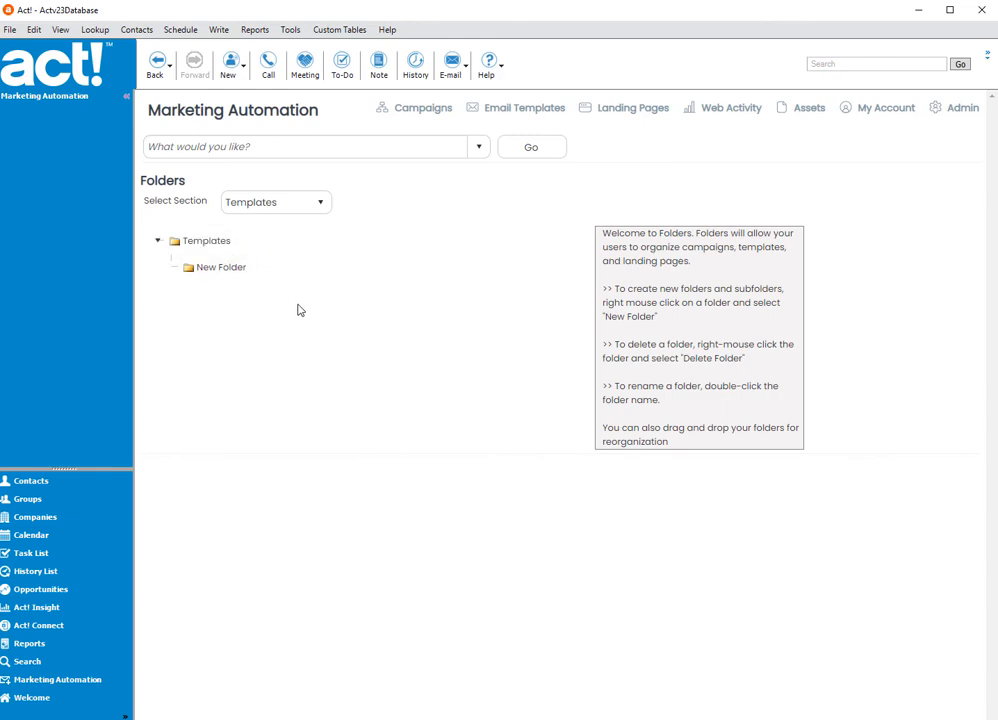
double_click(237, 270)
type("Ac")
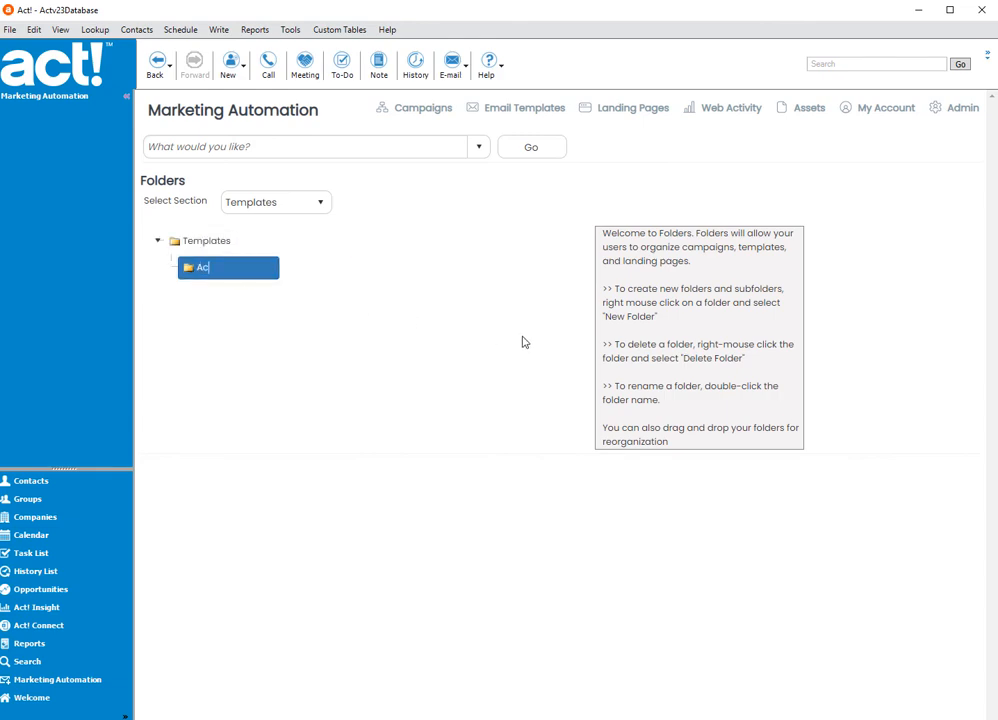
type("t!")
key("Return")
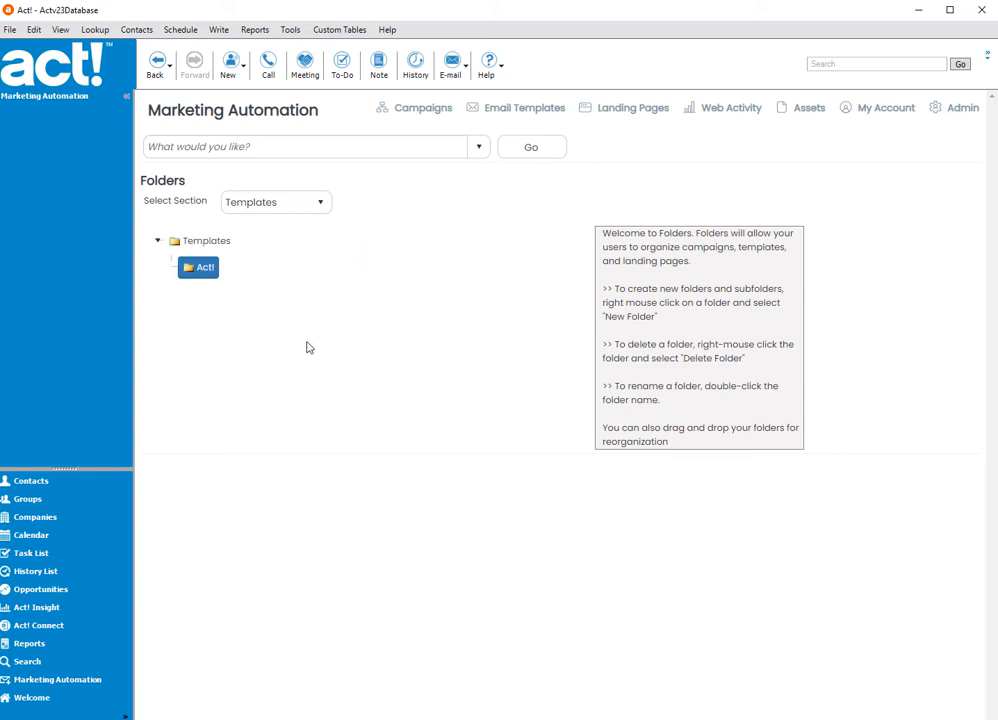
- Create a second folder under Templates, on the same level as Act!, and name it Sage
left_click(232, 252)
double_click(208, 300)
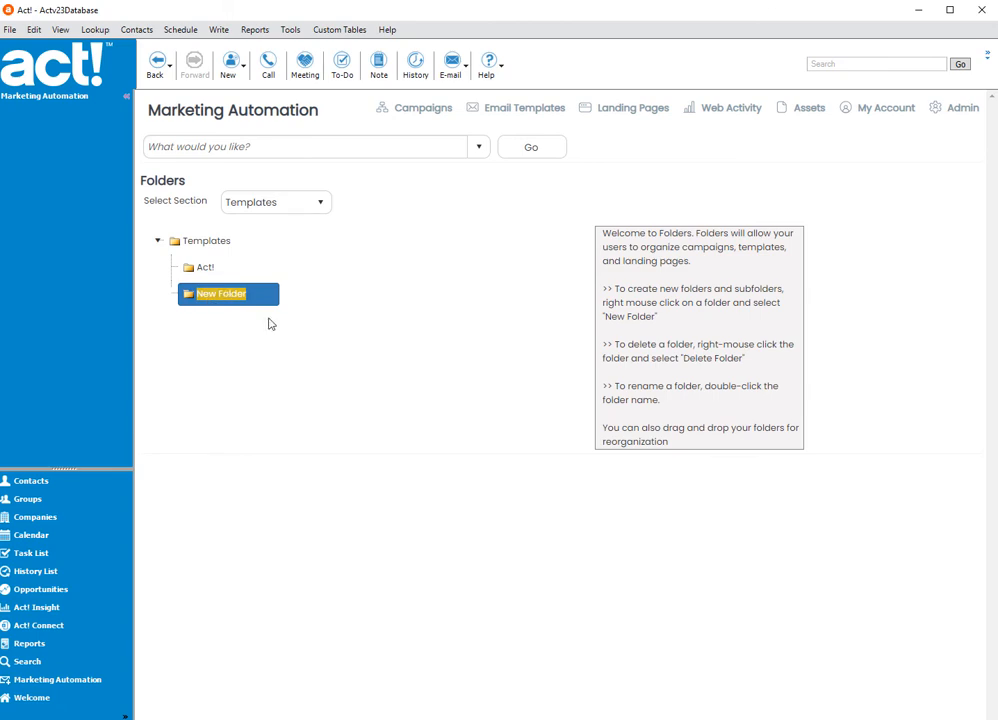
type("Sage")
left_click(396, 287)
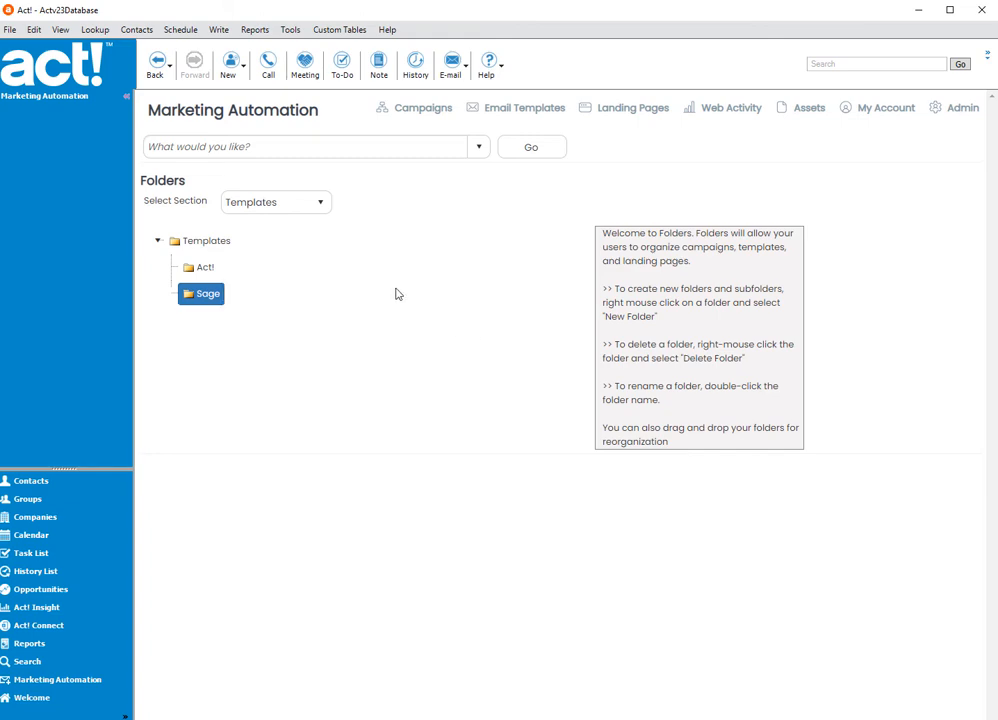
- Show the email templates in Grid View, then collapse and expand the folder tree again
left_click(507, 118)
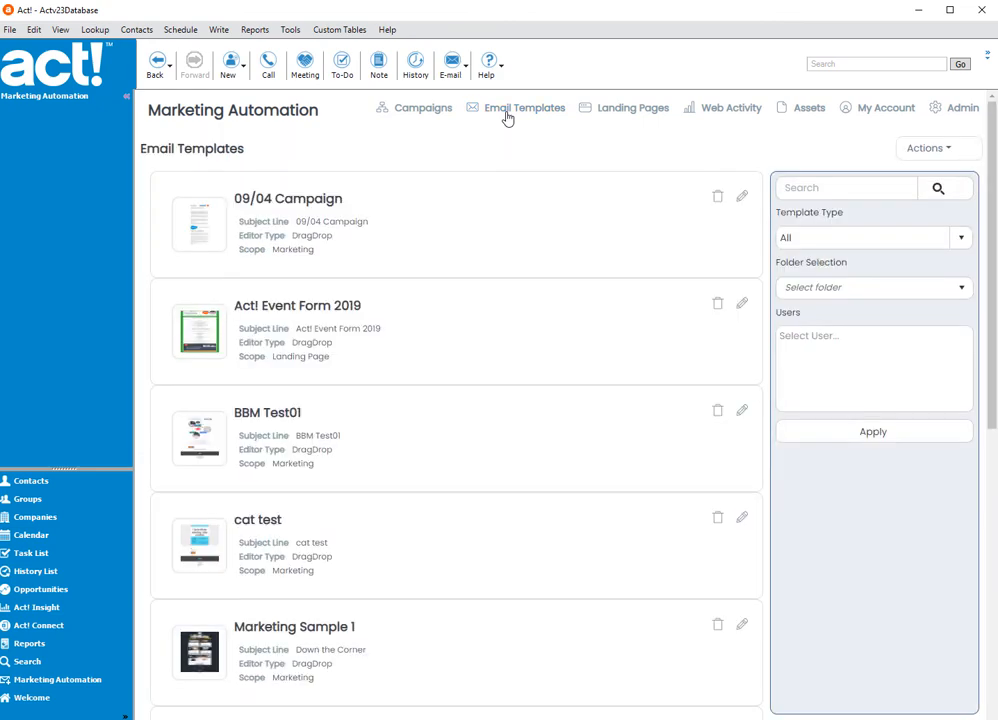
left_click(926, 149)
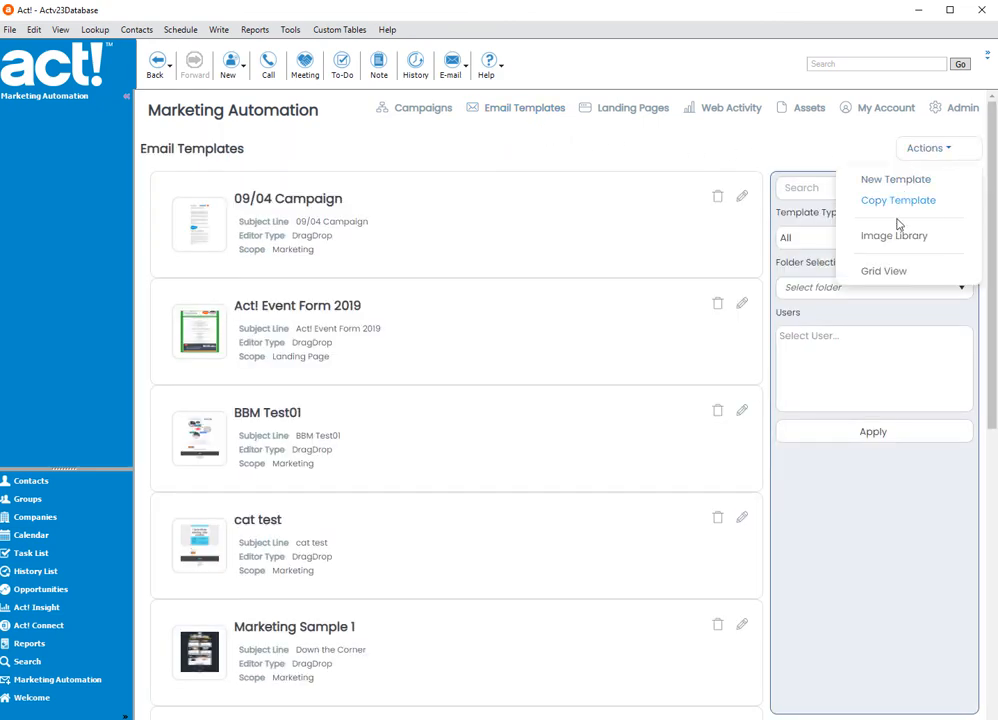
left_click(882, 272)
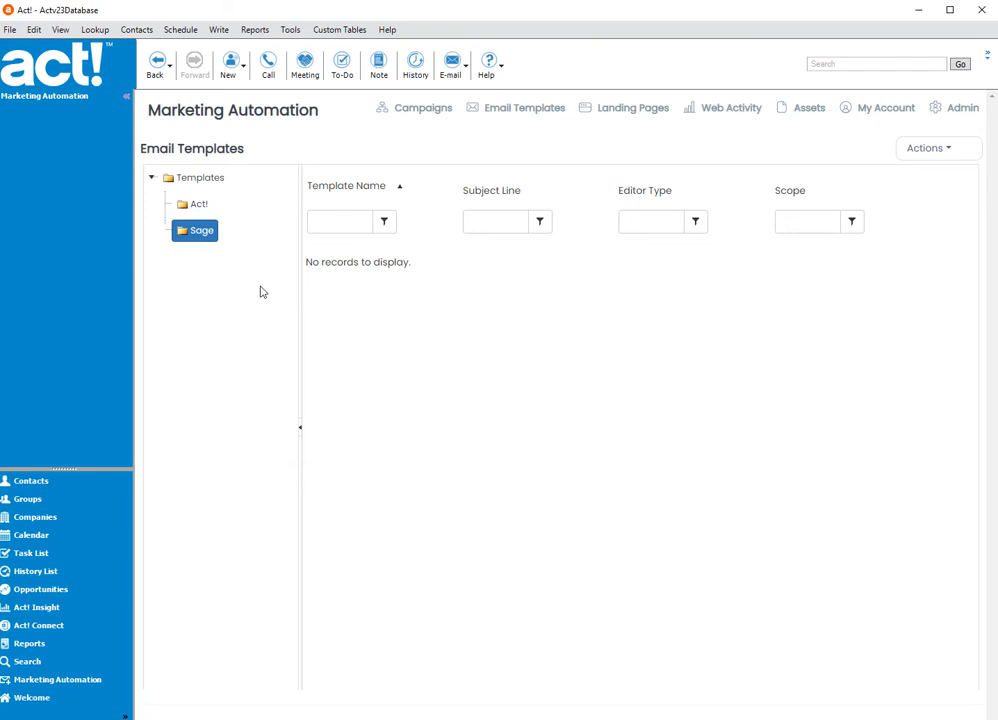
left_click(300, 428)
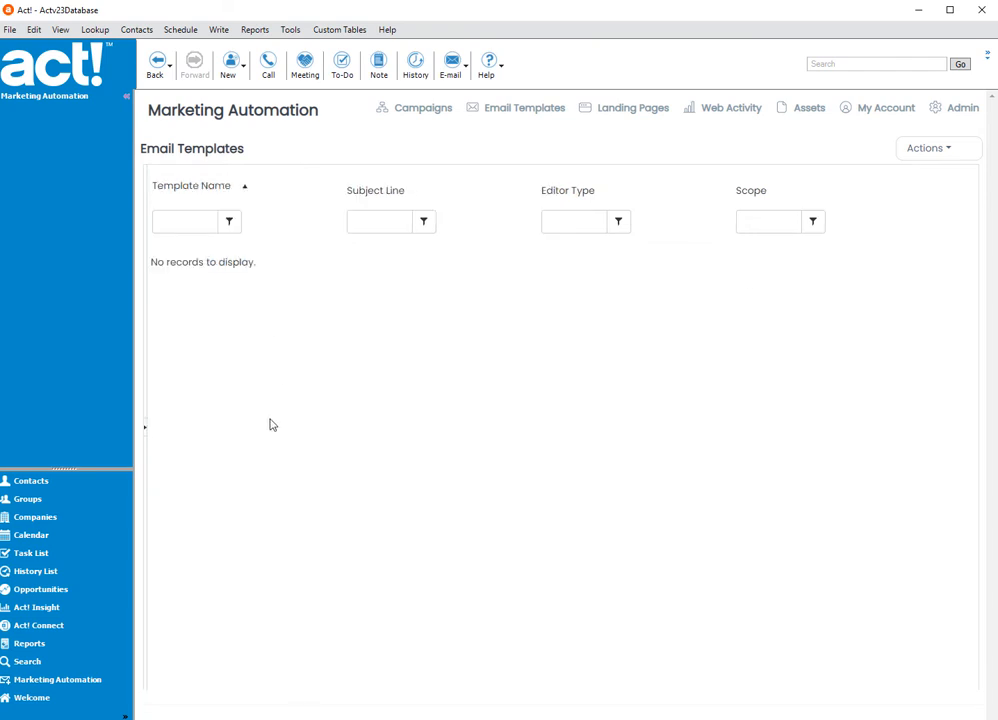
left_click(145, 429)
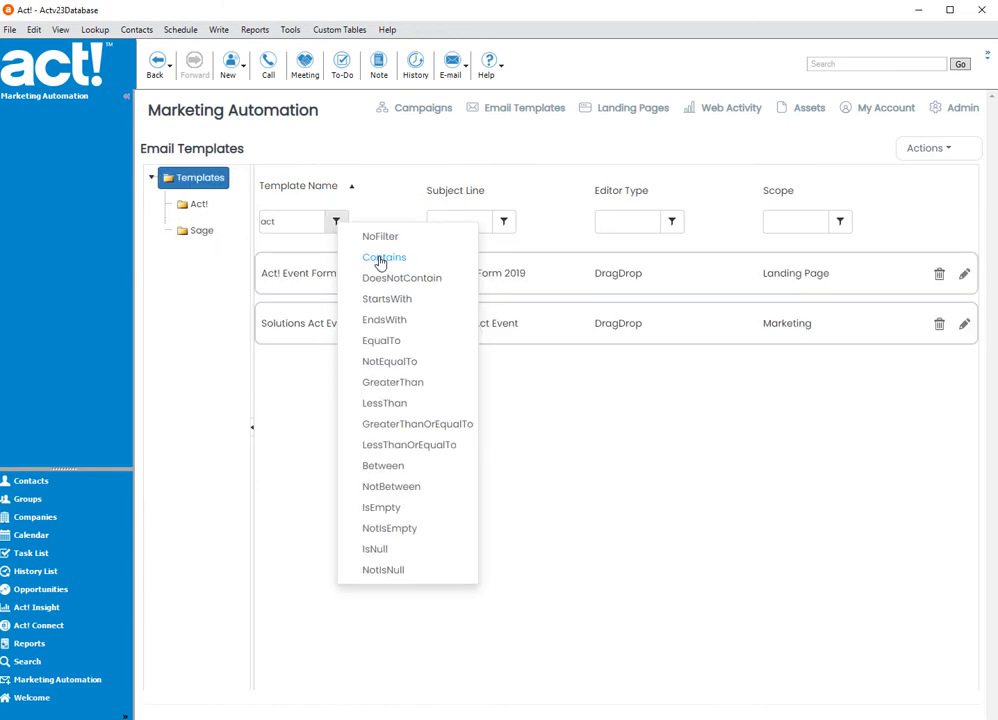
- Filter the root Templates folder by the name "act" and move Act! Event Form 2019 and Solutions Act Event into the Act! folder
left_click(377, 261)
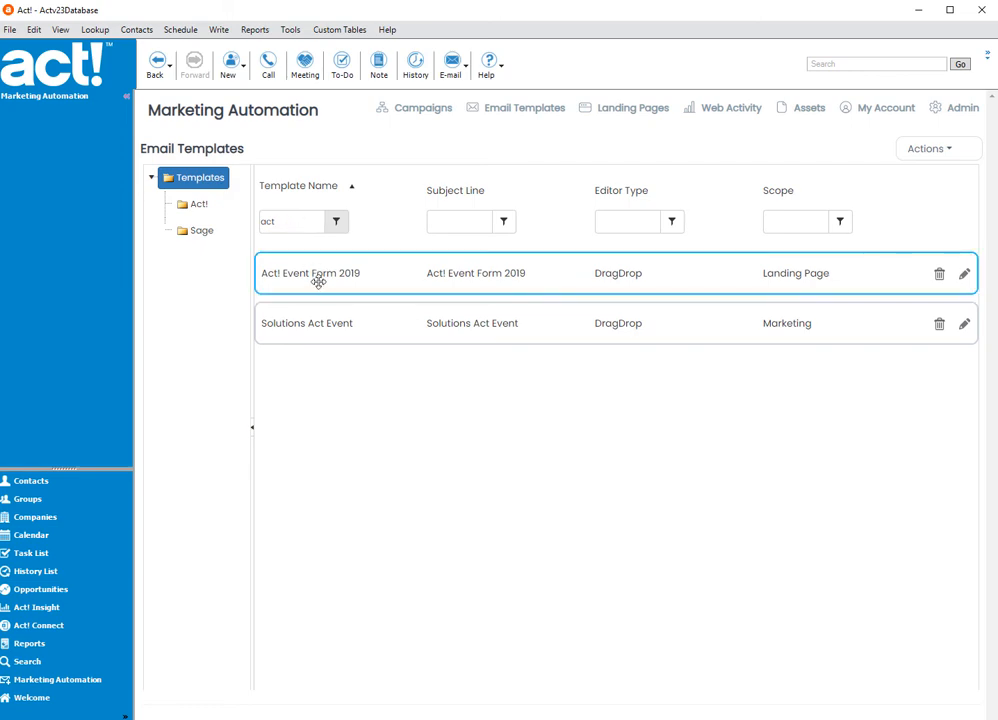
left_click_drag(348, 284, 197, 210)
left_click_drag(276, 263, 192, 216)
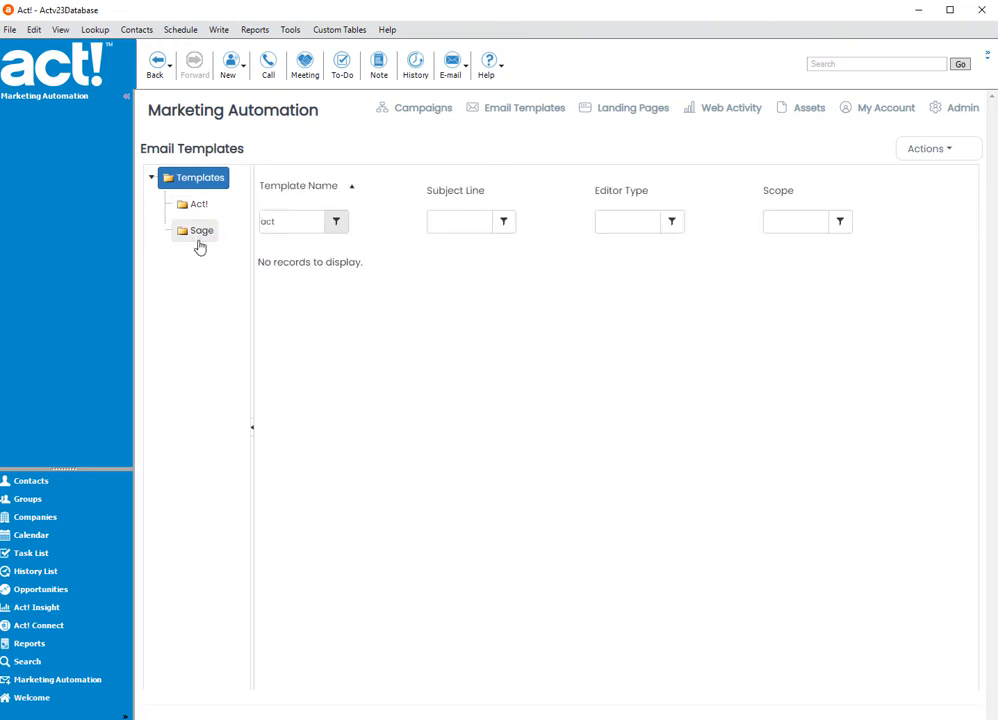
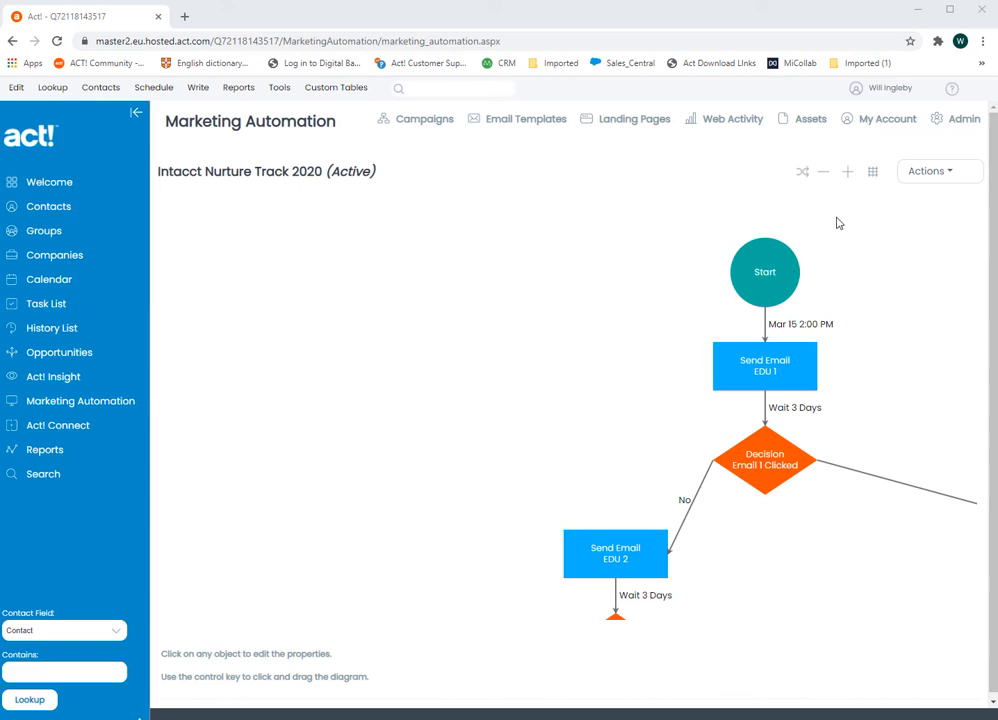
- Zoom the Intacct Nurture Track 2020 campaign diagram out to its full extent and back in to inspect the branches
left_click(824, 177)
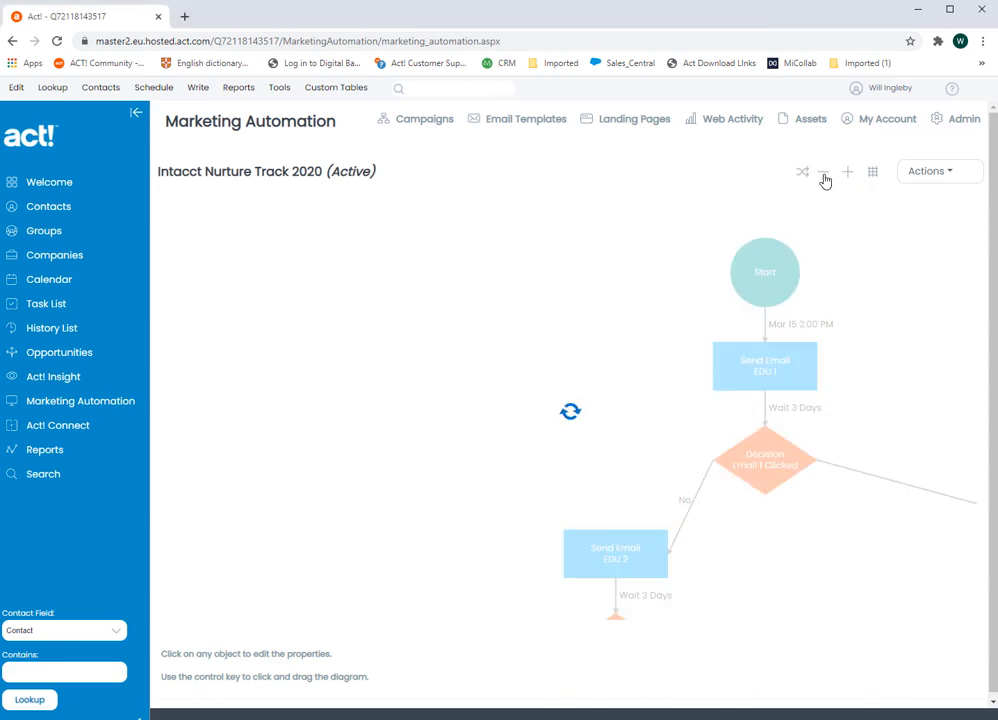
left_click(824, 177)
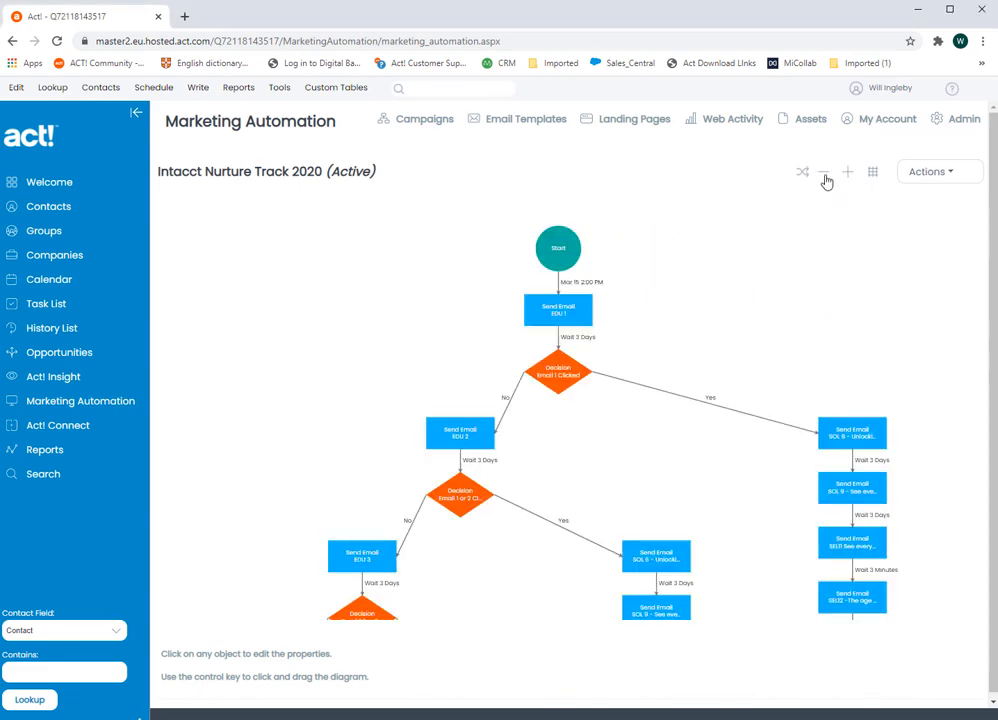
left_click(825, 178)
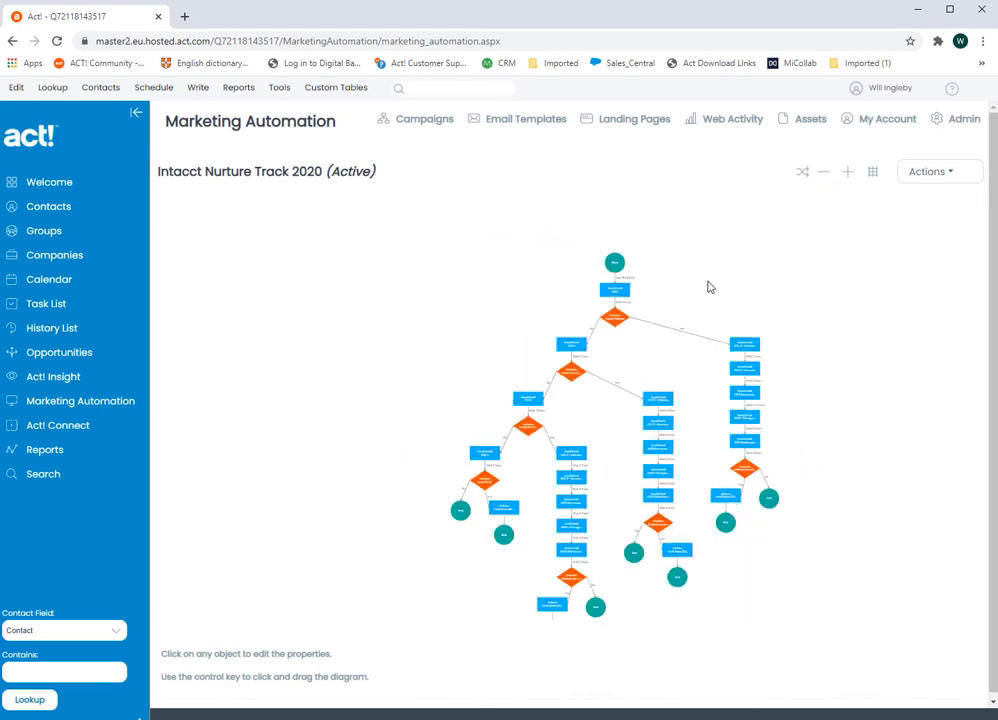
scroll(708, 287, "up", 3)
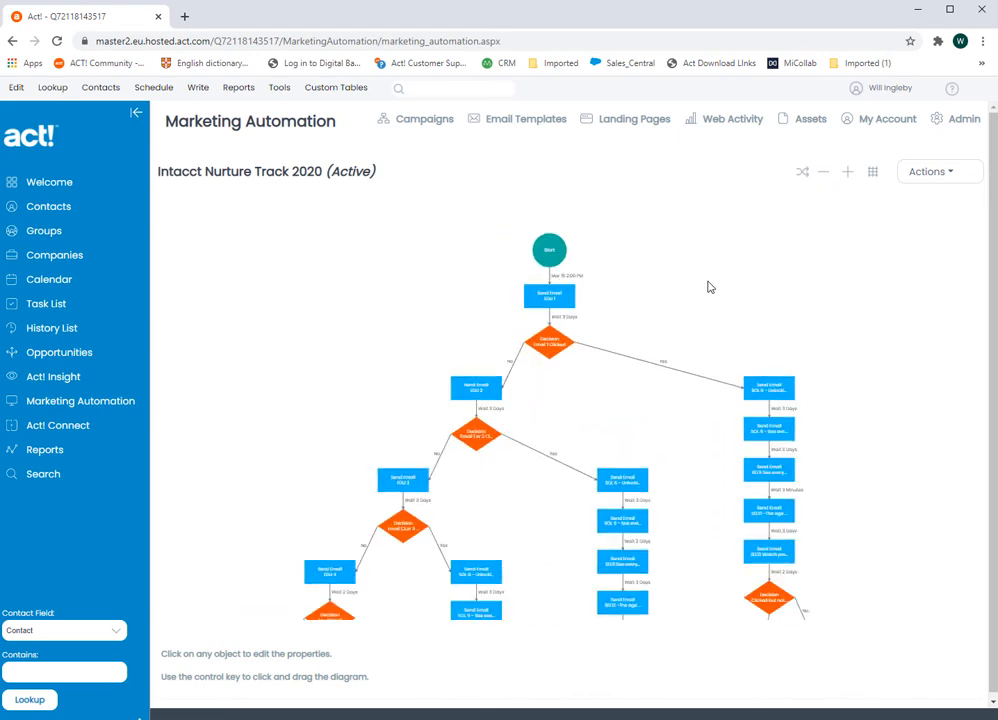
scroll(708, 287, "down", 3)
scroll(708, 287, "up", 4)
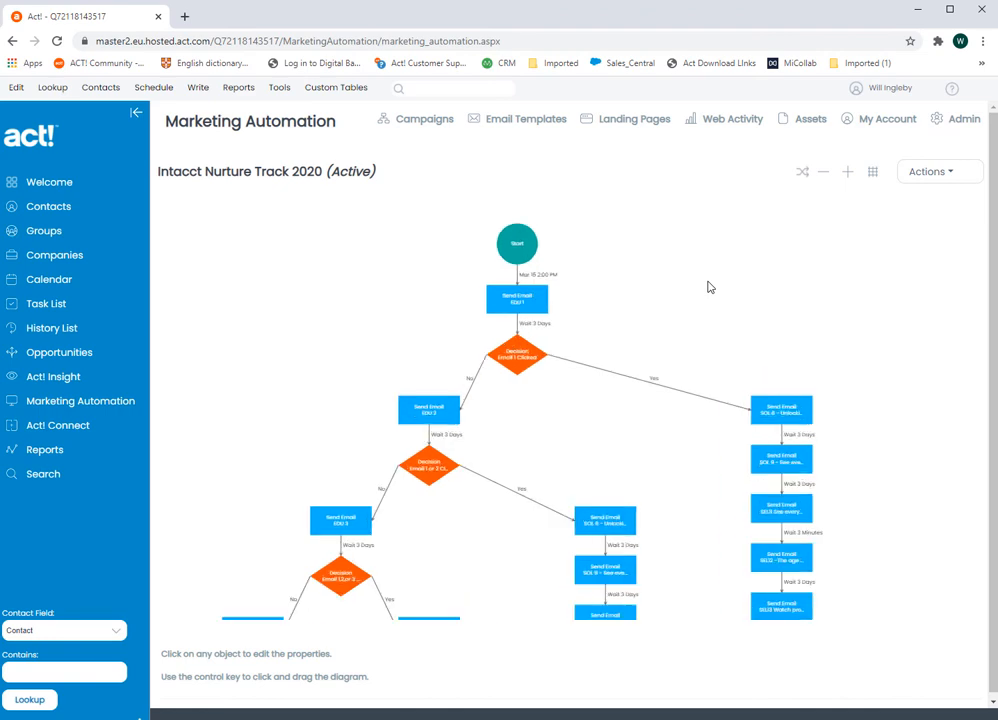
scroll(708, 287, "up", 1)
scroll(708, 287, "up", 1)
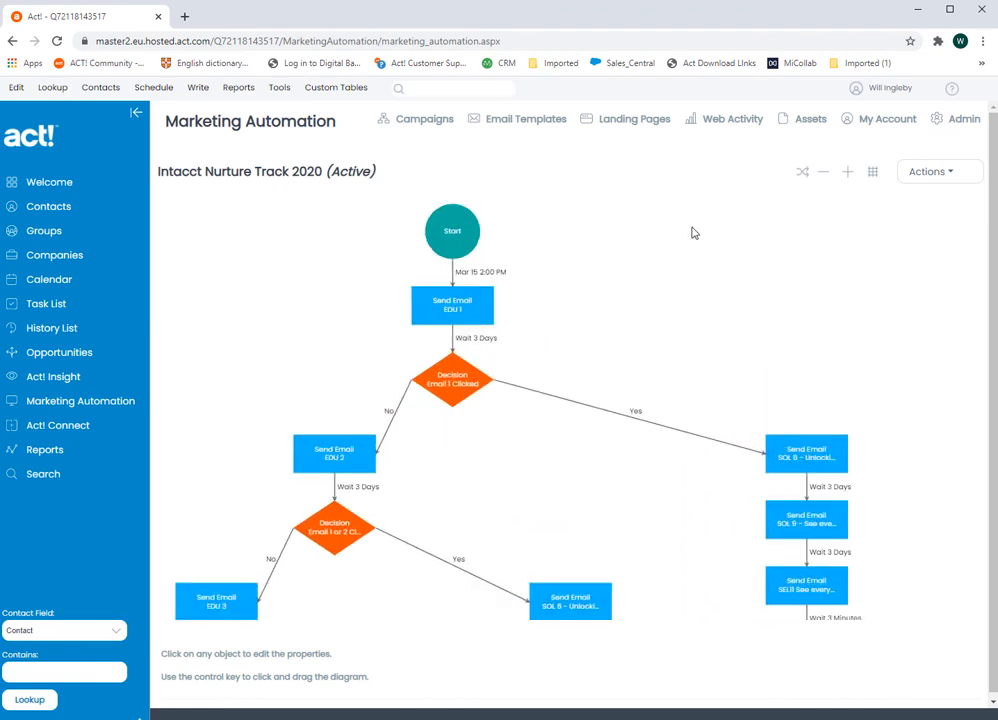
- Switch the campaign diagram to a horizontal layout, inspect its branches through to the End nodes, and toggle the grid
left_click(803, 175)
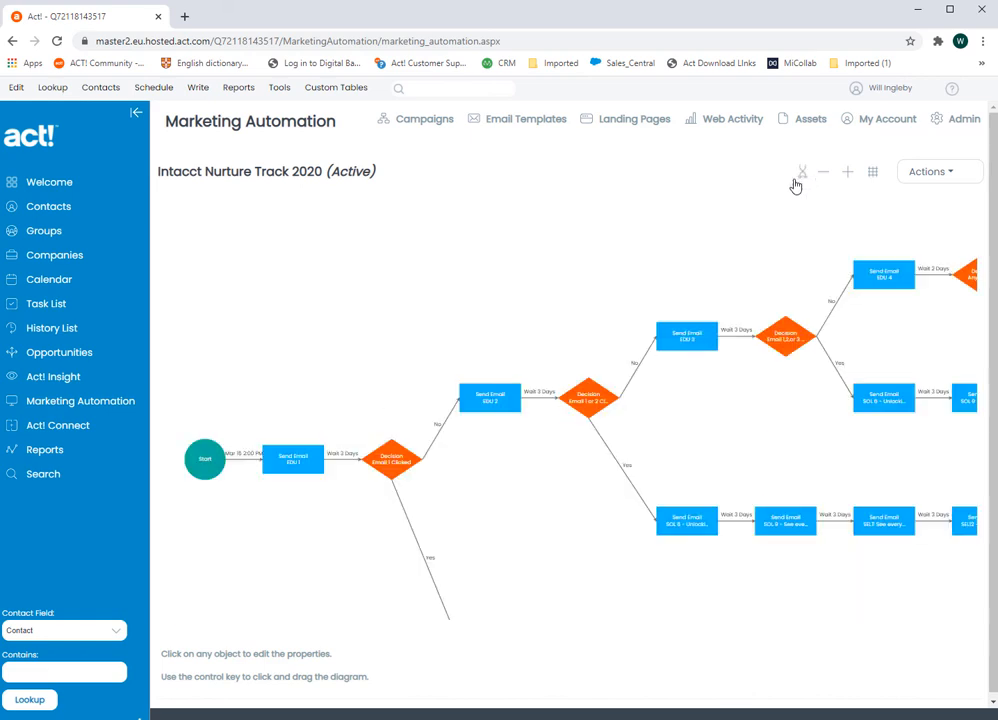
left_click_drag(801, 508, 597, 502)
left_click_drag(844, 439, 610, 449)
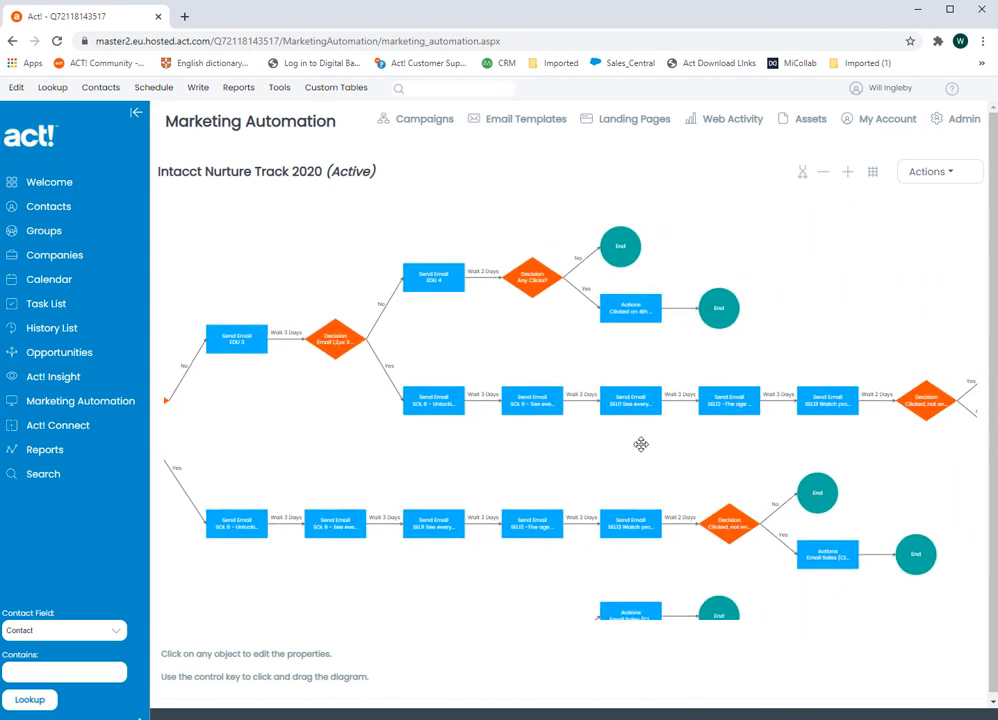
left_click(847, 174)
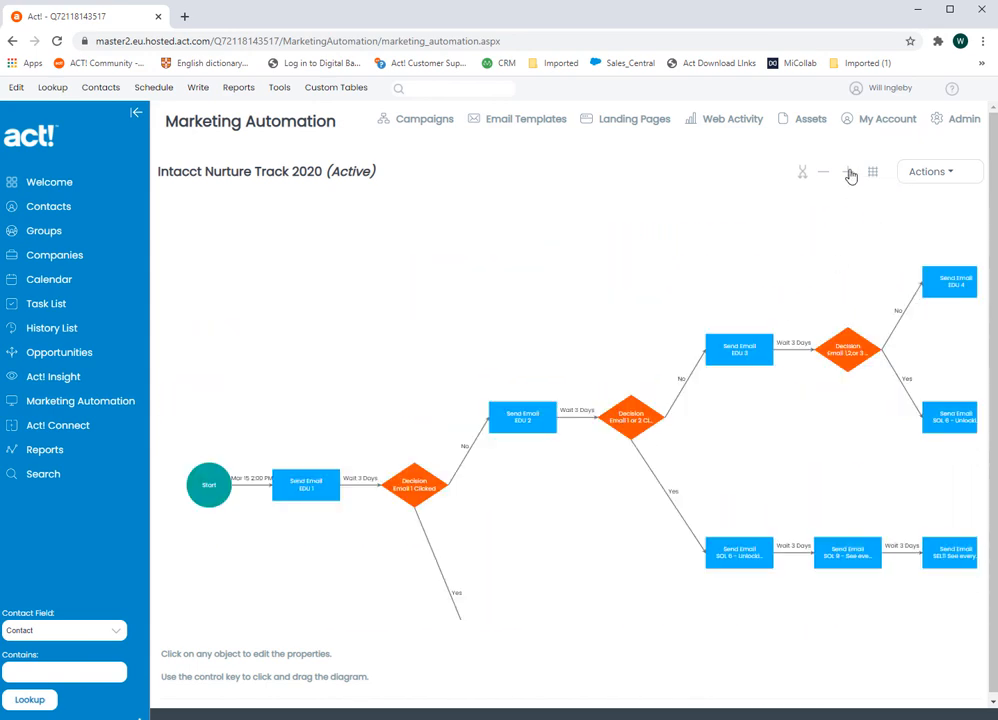
left_click_drag(835, 273, 535, 345)
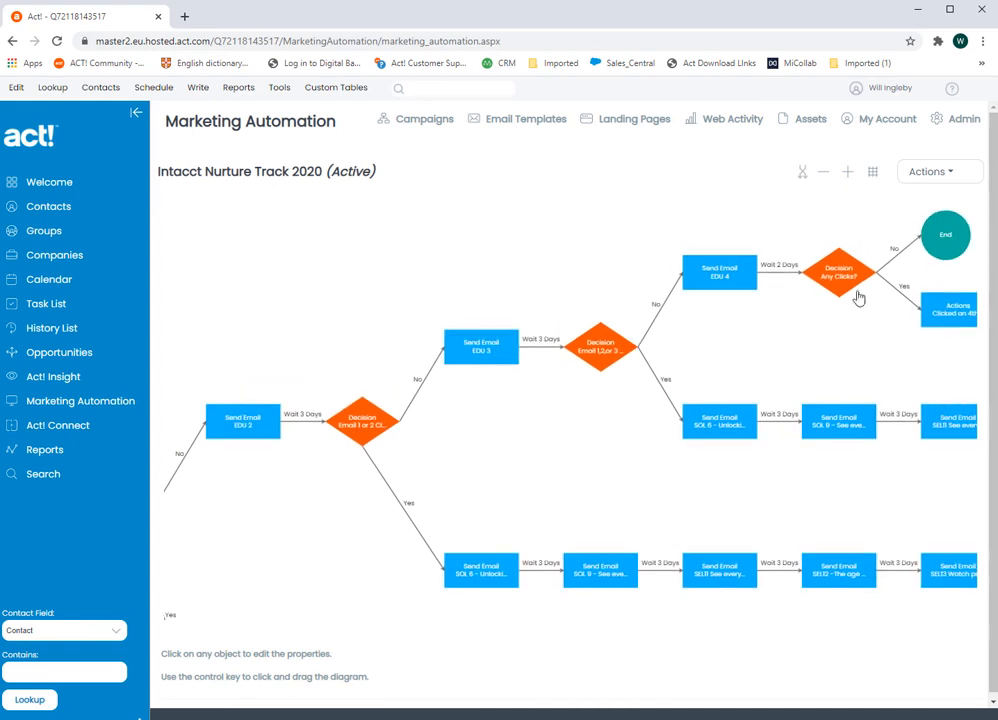
left_click_drag(858, 296, 584, 388)
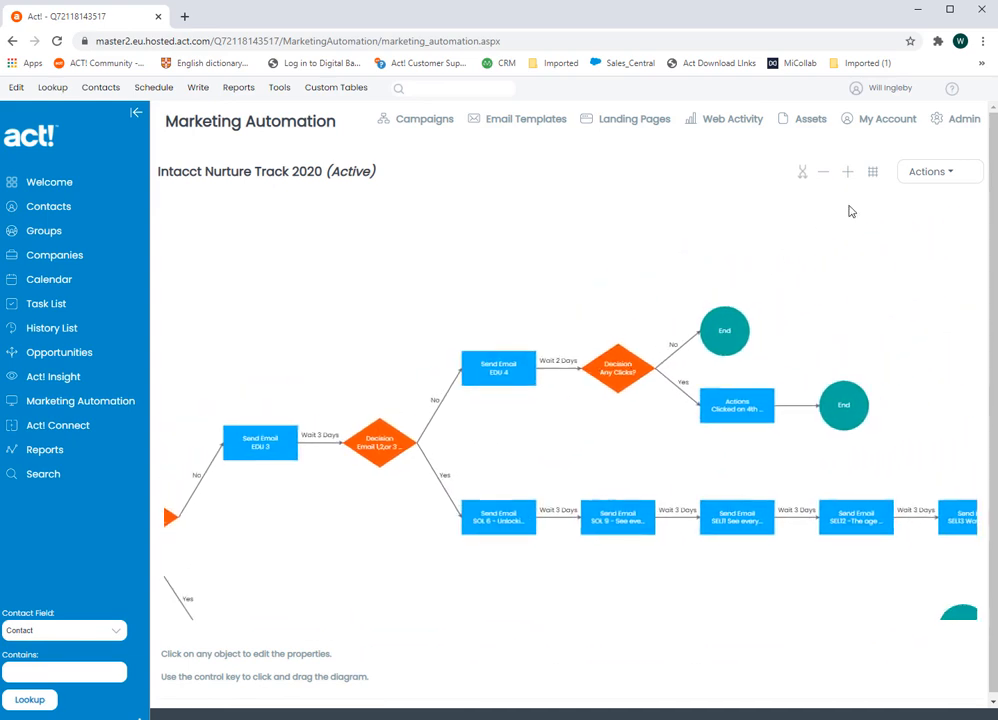
left_click(873, 174)
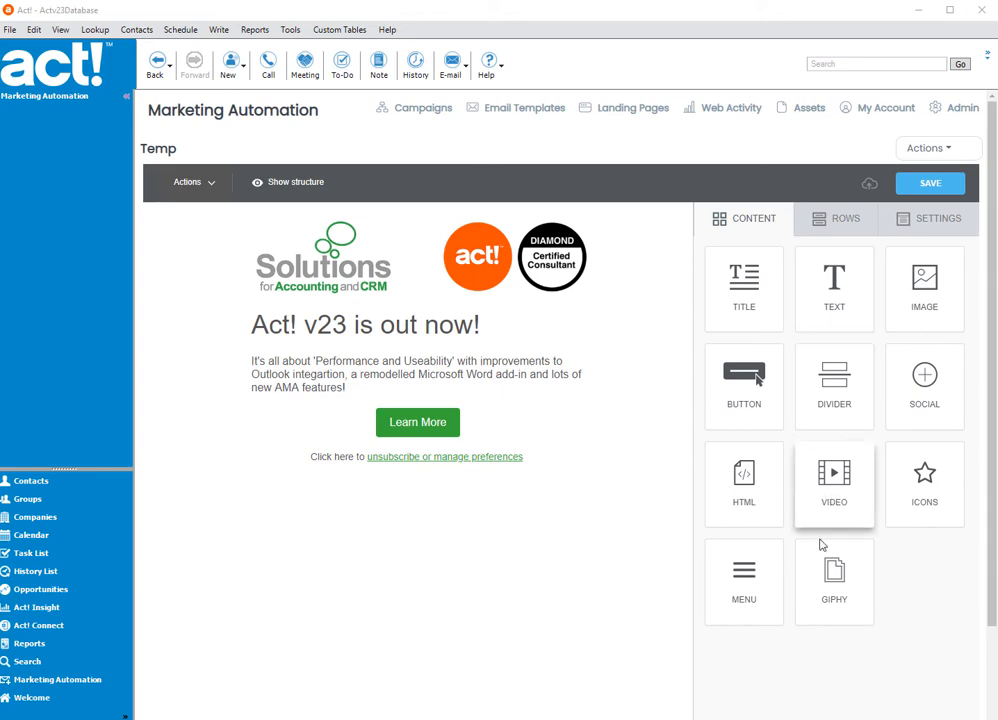
- Insert a Menu block in the Temp email template between the Learn More button and the unsubscribe line
left_click_drag(748, 573, 405, 444)
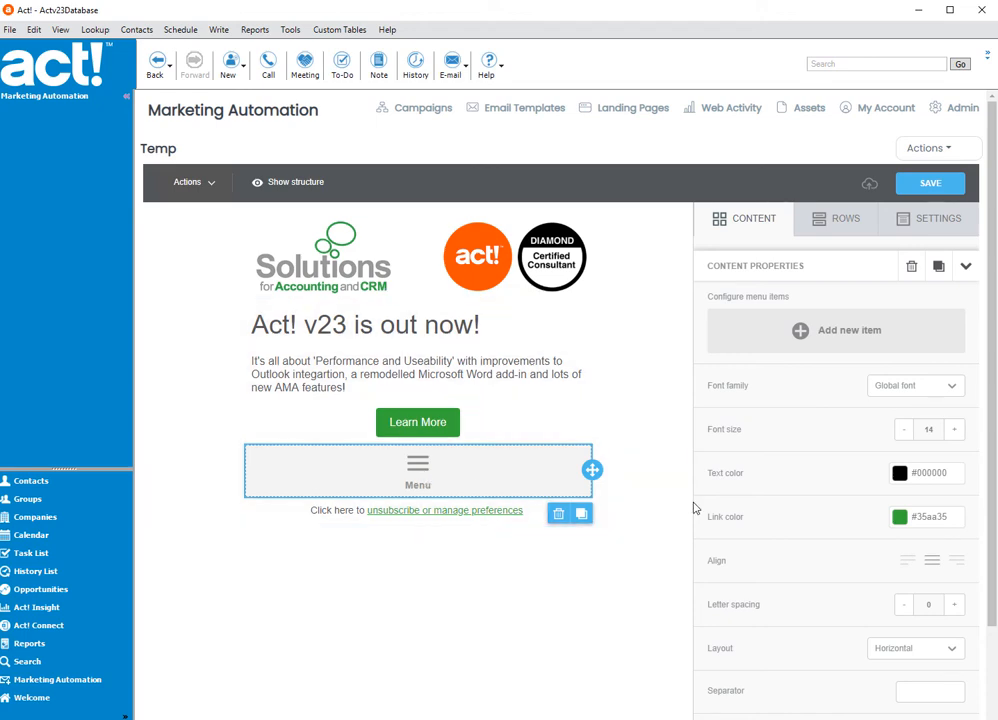
scroll(700, 505, "down", 2)
scroll(815, 446, "up", 2)
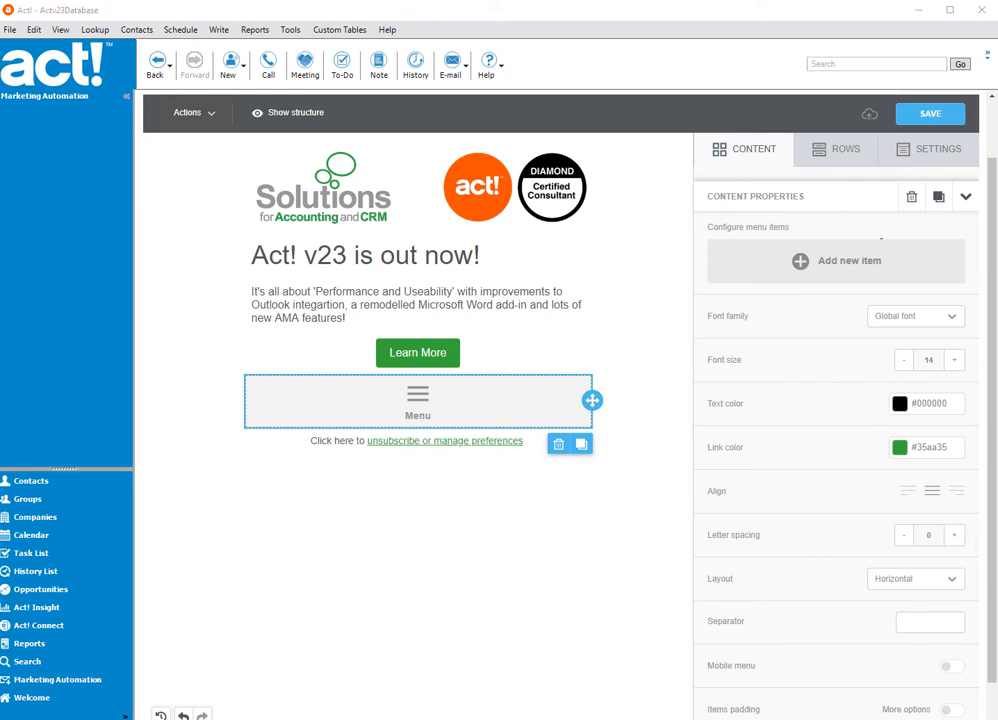
- Add a menu item with the text Home page that opens the web page http//lutionscloud.uk
left_click(800, 266)
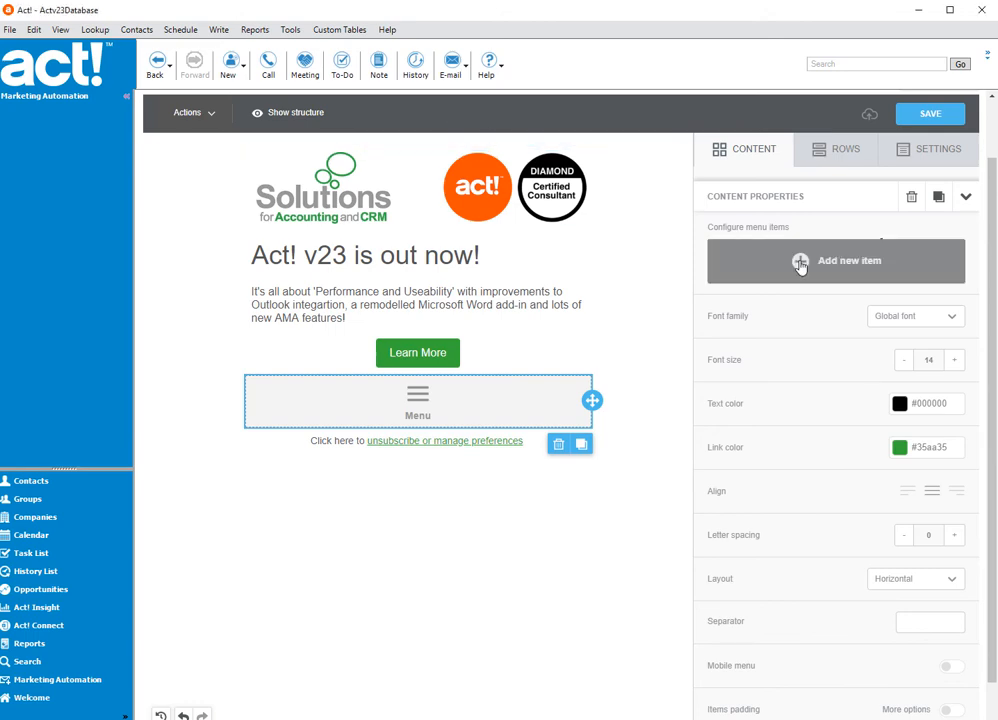
left_click(808, 292)
type("Home page")
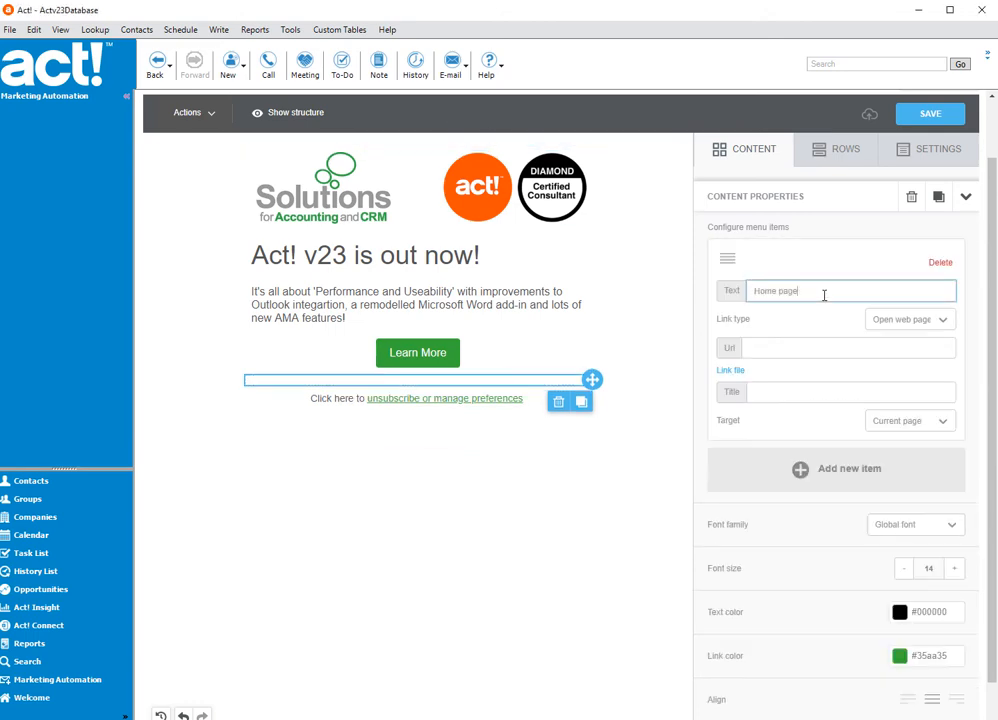
left_click(774, 352)
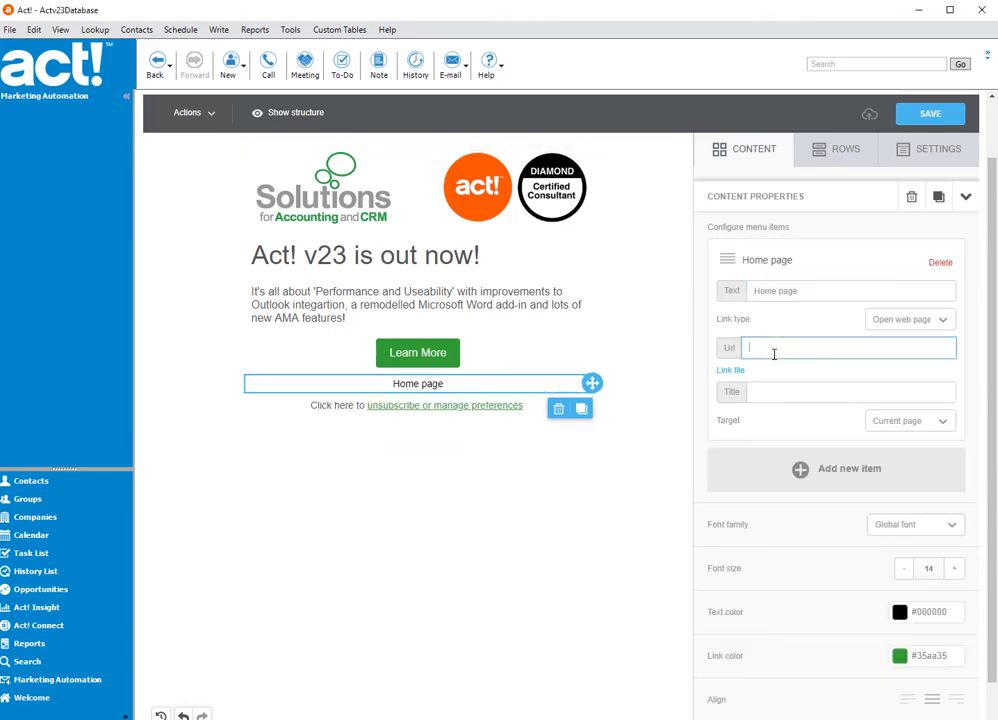
type("http://lutionscloud.uk")
left_click(910, 320)
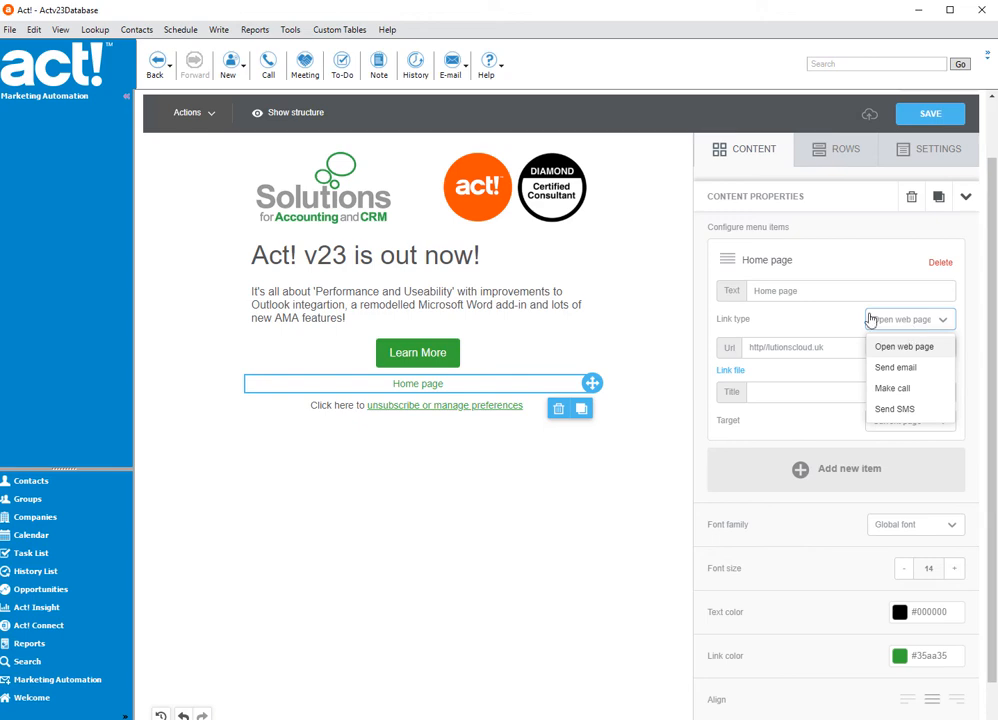
left_click(829, 320)
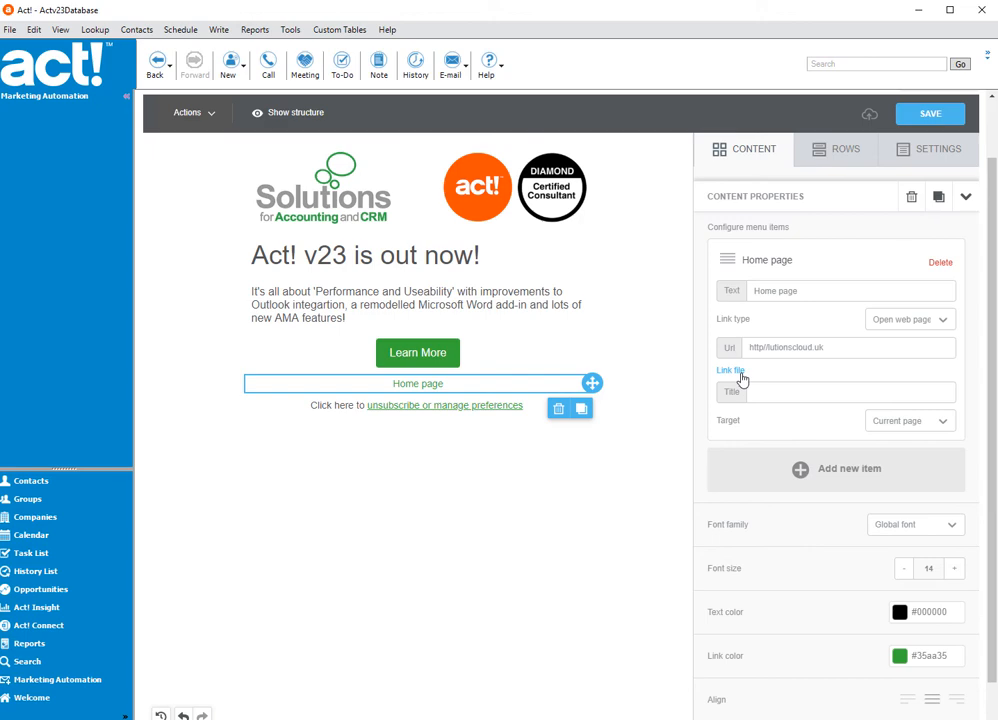
left_click(802, 469)
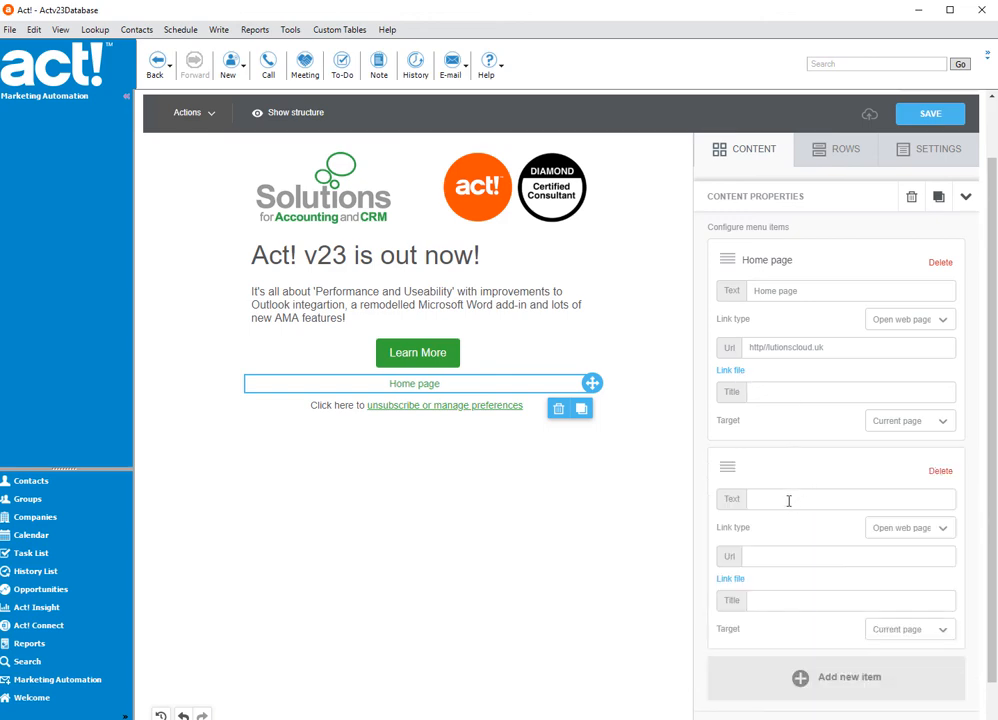
left_click(796, 494)
type("Mroe")
key("BackSpace")
key("BackSpace")
key("BackSpace")
type("ore")
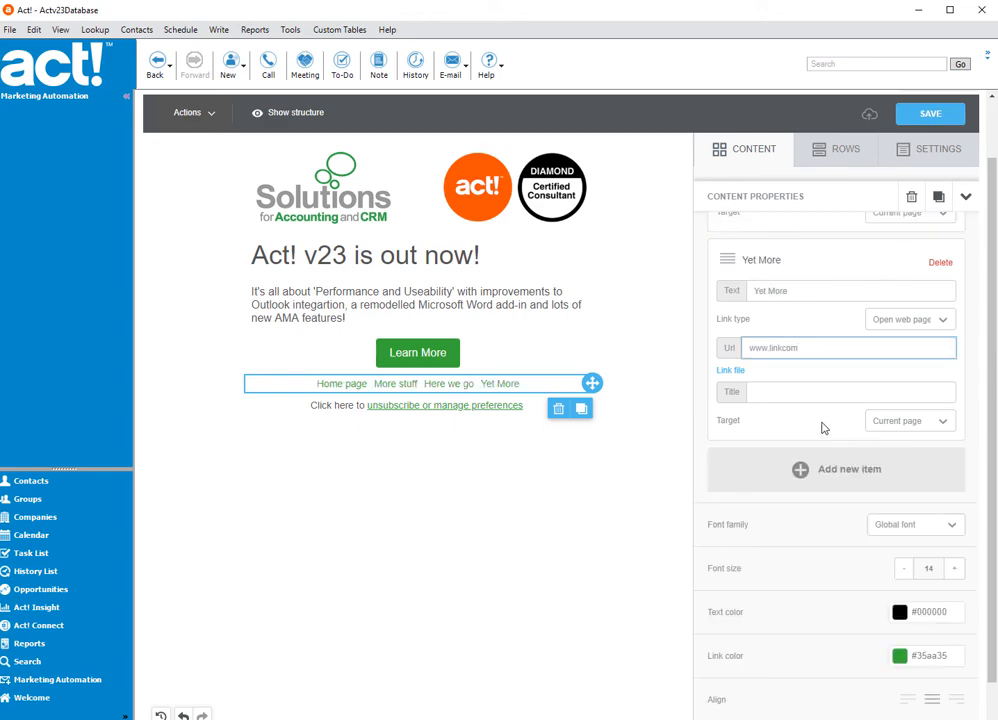
- Set the menu block's layout to Vertical
scroll(822, 427, "down", 5)
scroll(823, 415, "down", 1)
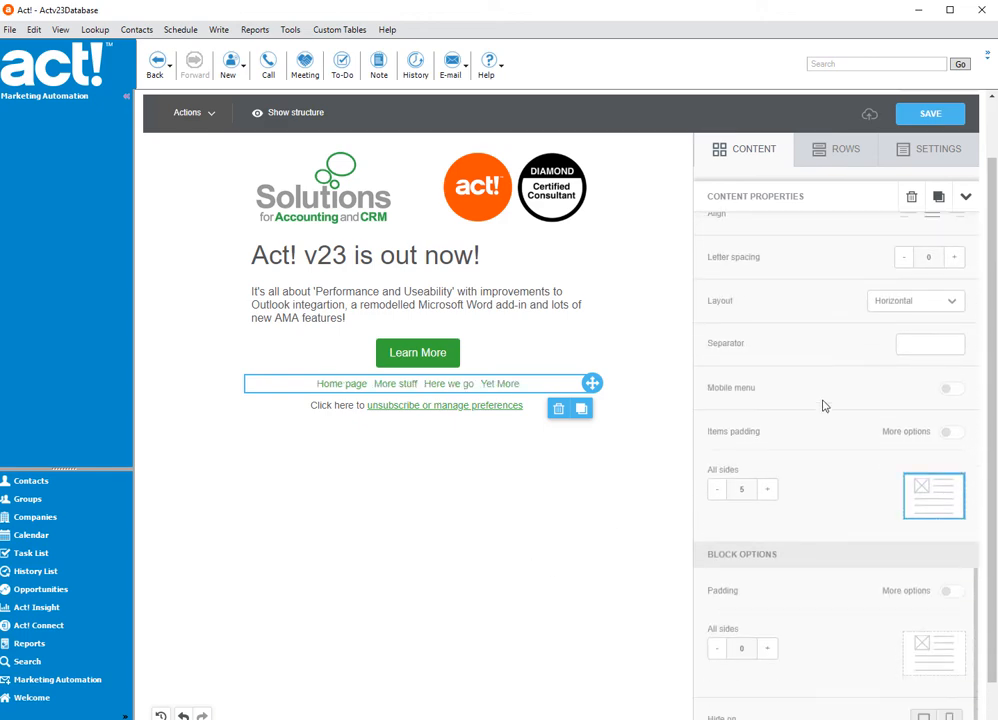
left_click(911, 307)
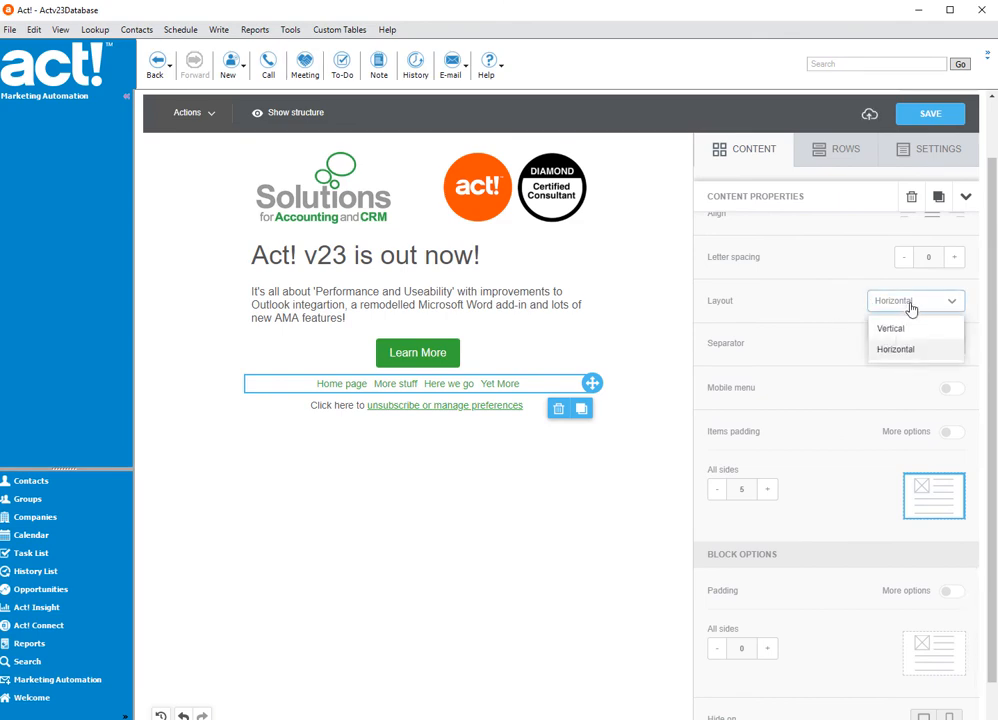
left_click(902, 330)
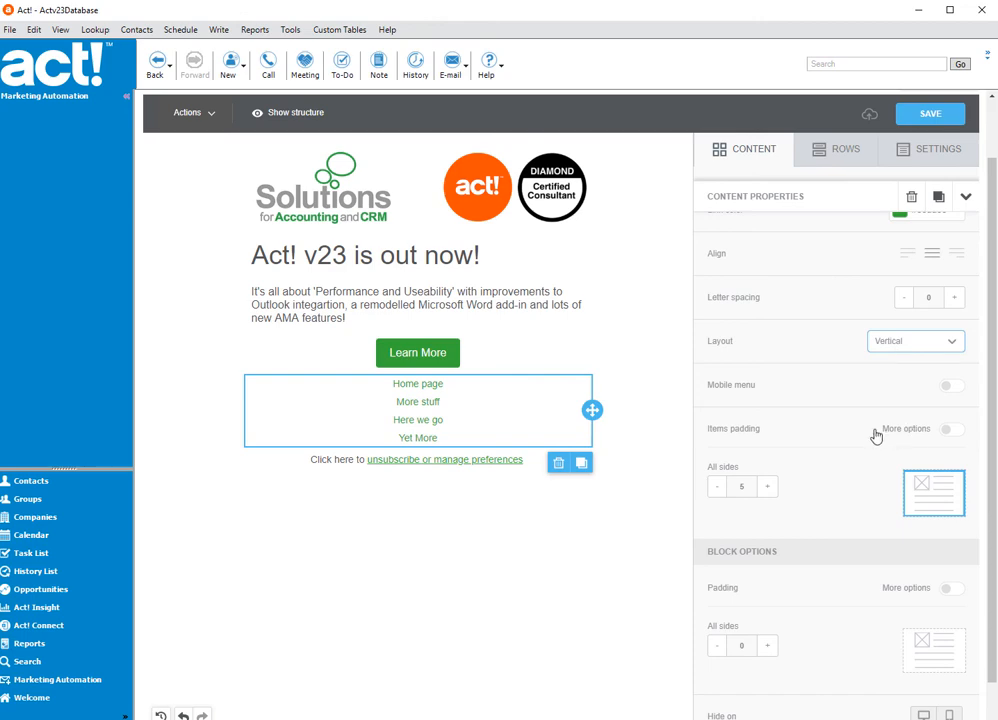
- Enable the mobile menu for the menu block and set its icon background colour to green #35aa35
scroll(839, 456, "down", 1)
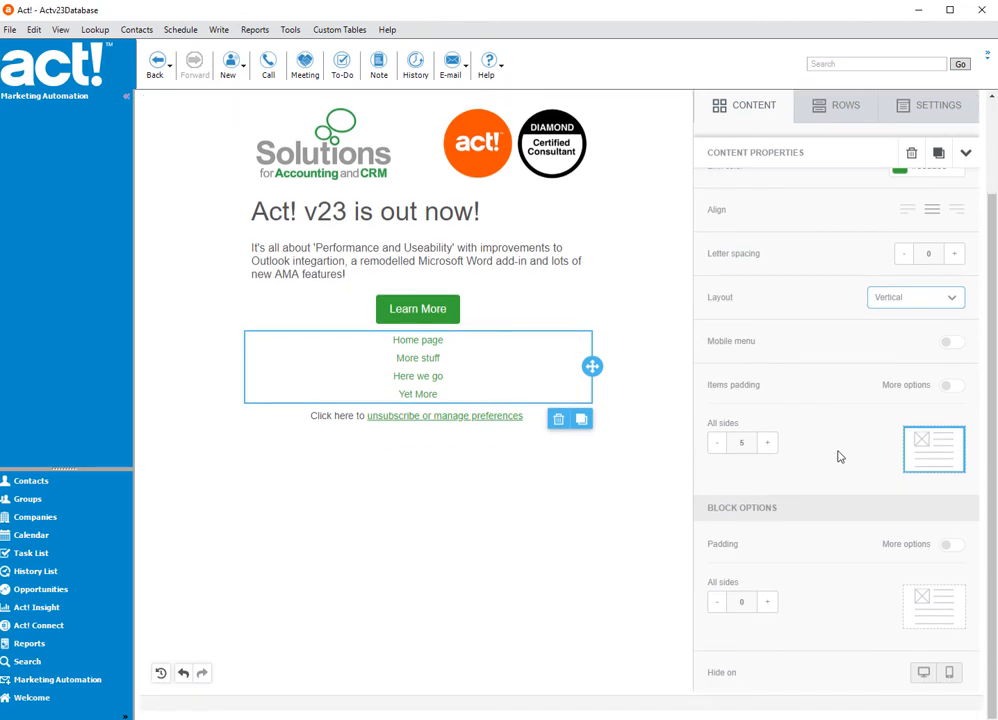
scroll(843, 460, "up", 4)
scroll(843, 461, "down", 3)
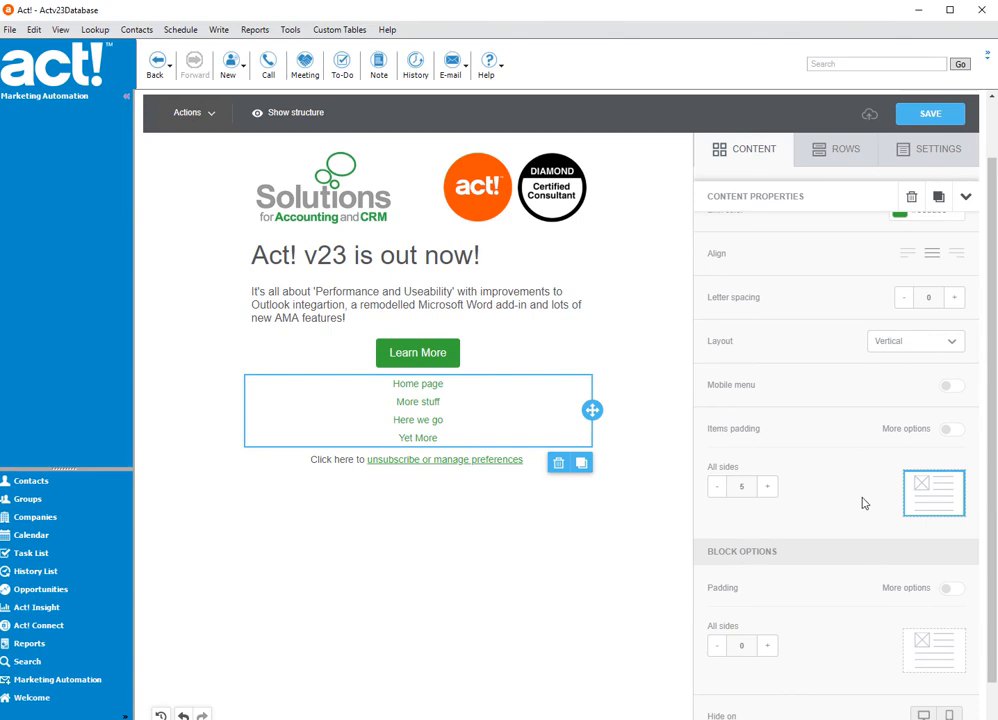
scroll(873, 527, "down", 1)
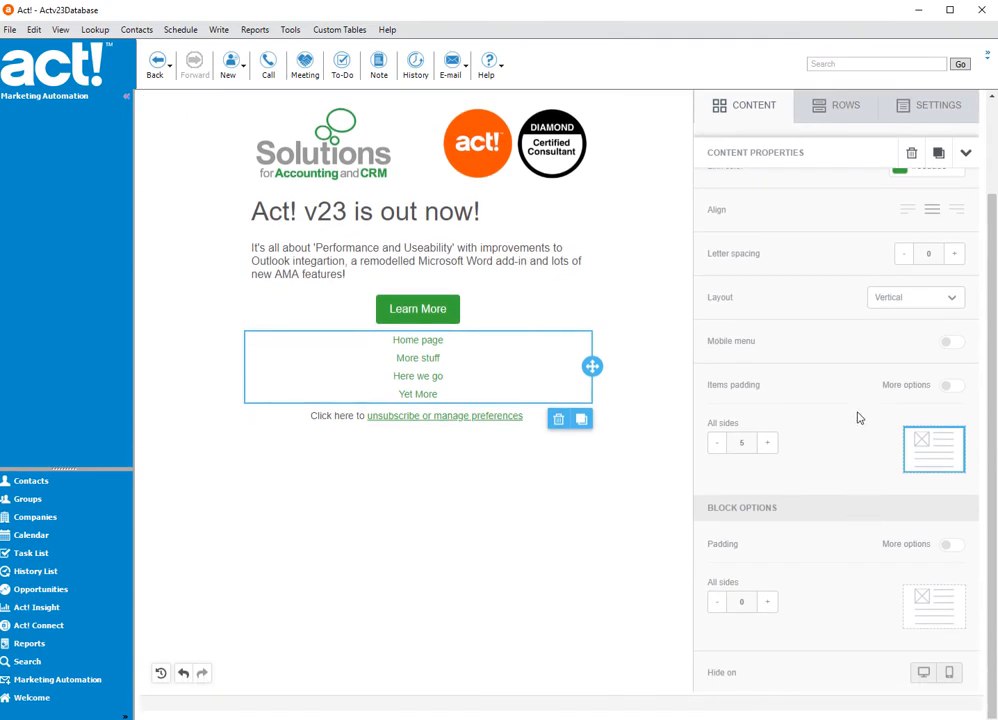
left_click(950, 343)
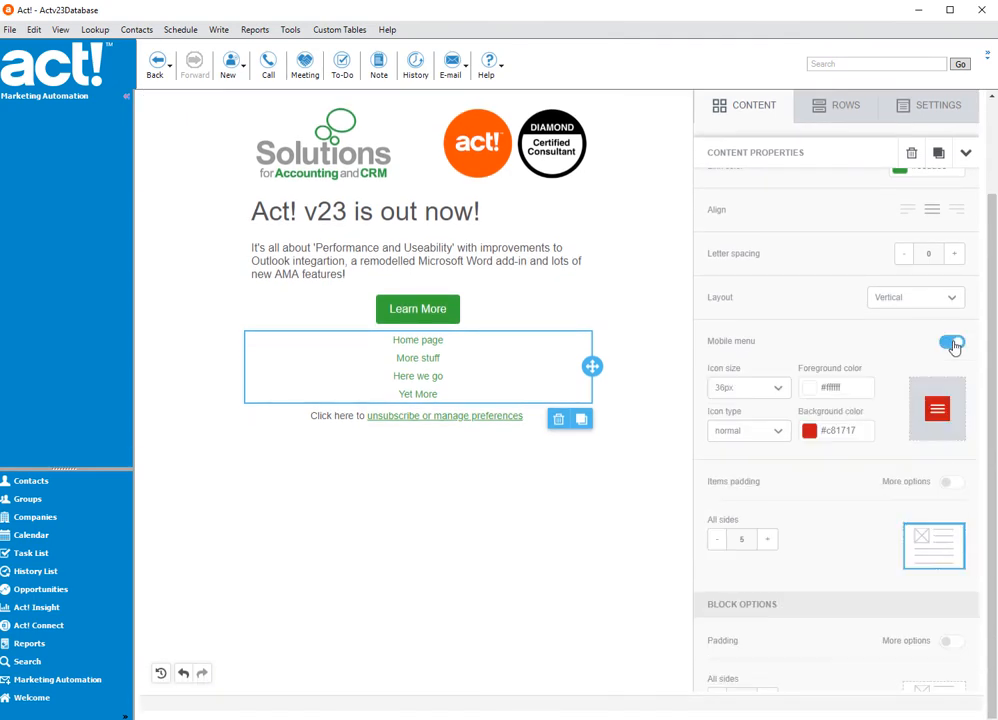
left_click(809, 432)
left_click(794, 369)
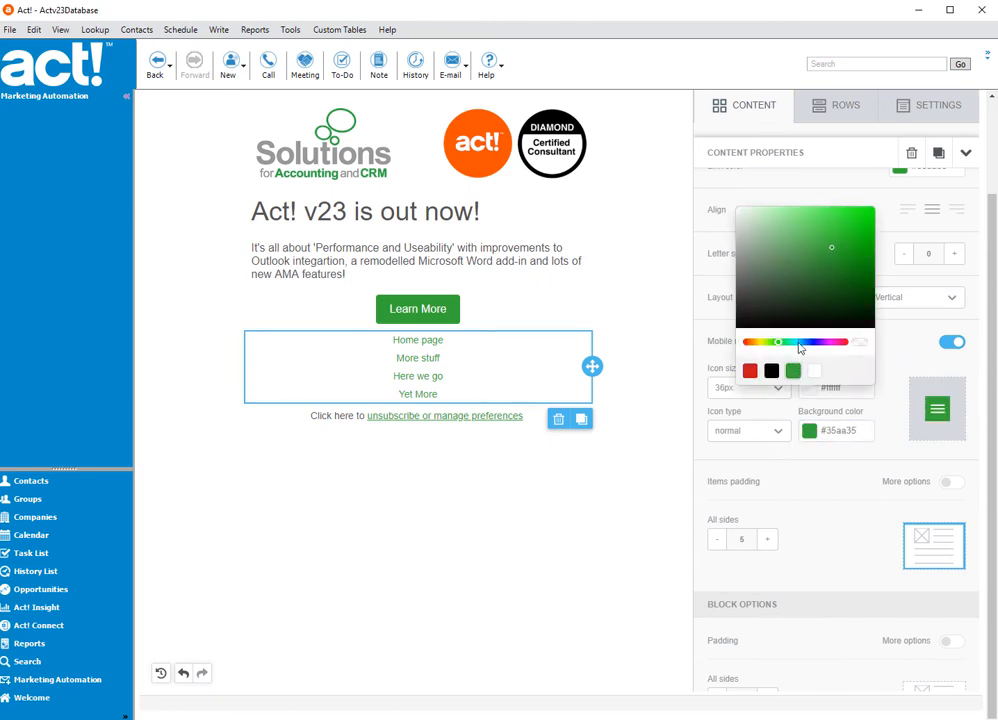
left_click(895, 425)
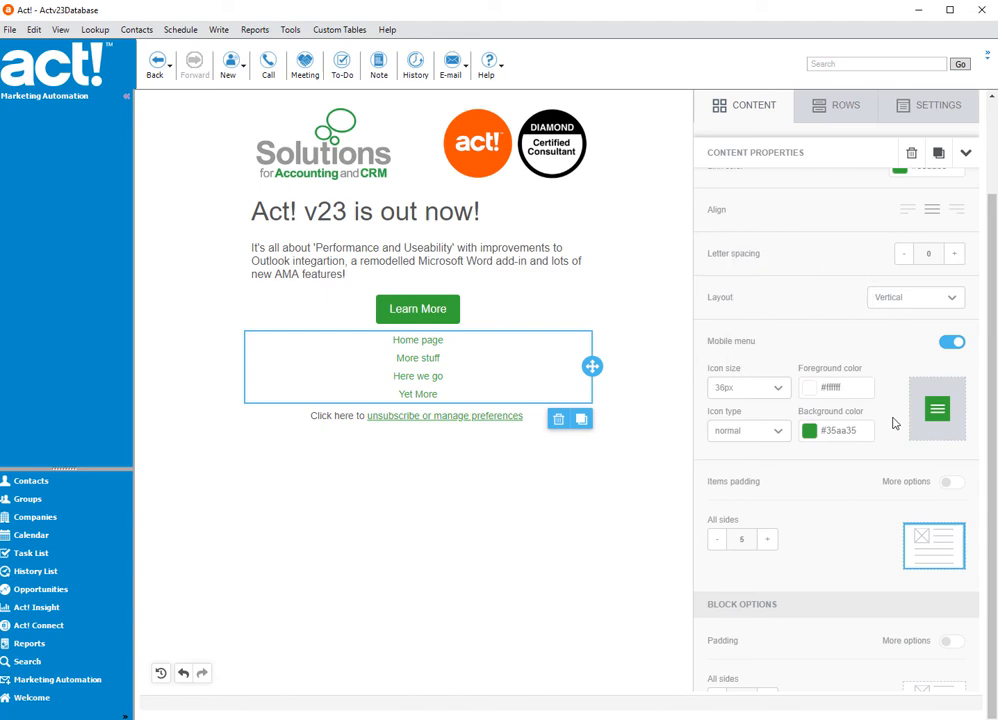
- Set the mobile menu icon size to 48px and the icon type to rounded
left_click(778, 397)
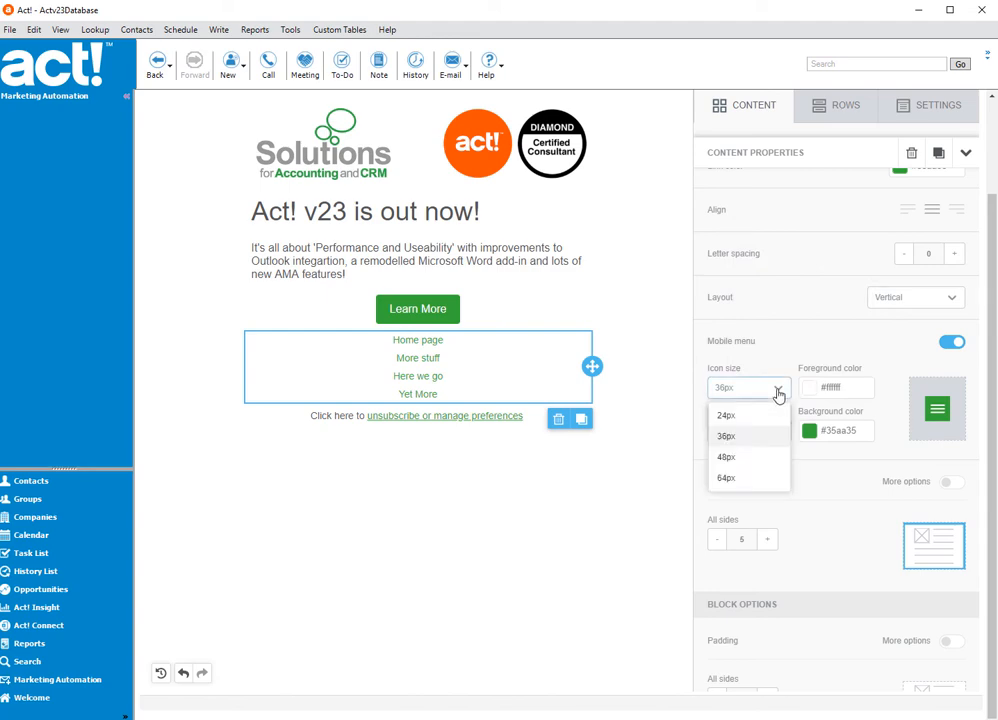
left_click(735, 458)
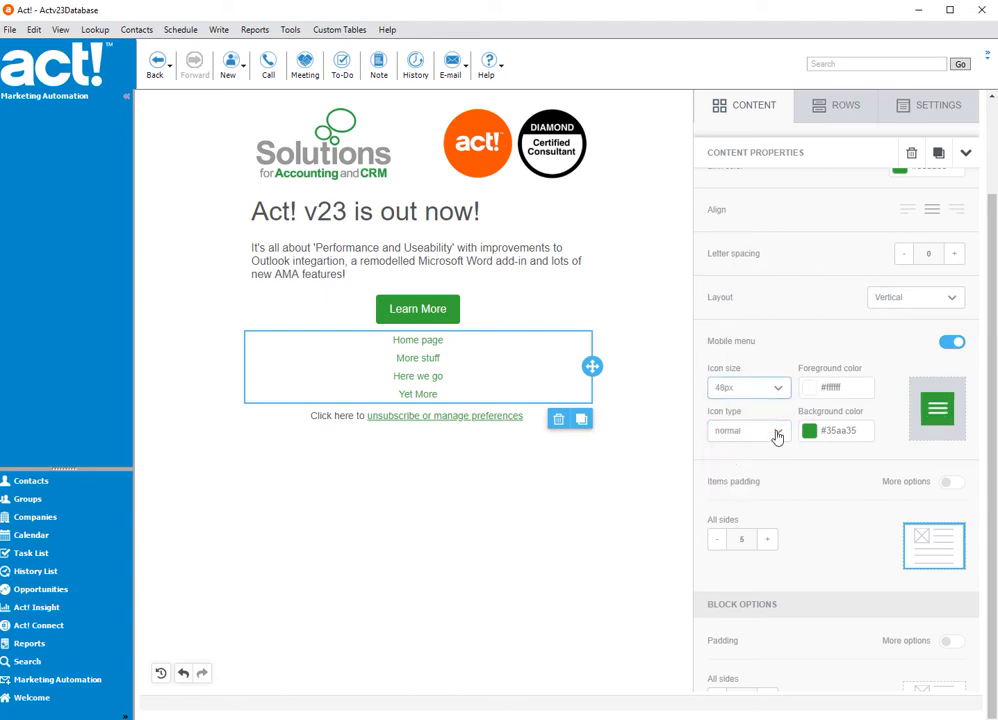
left_click(777, 433)
left_click(757, 480)
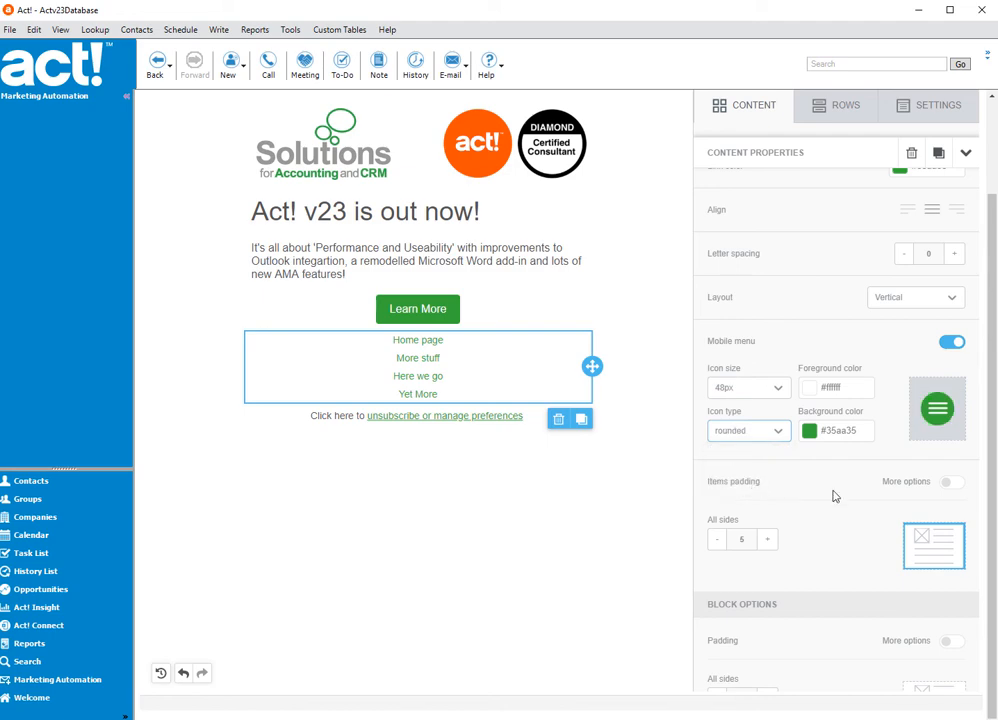
scroll(877, 351, "up", 5)
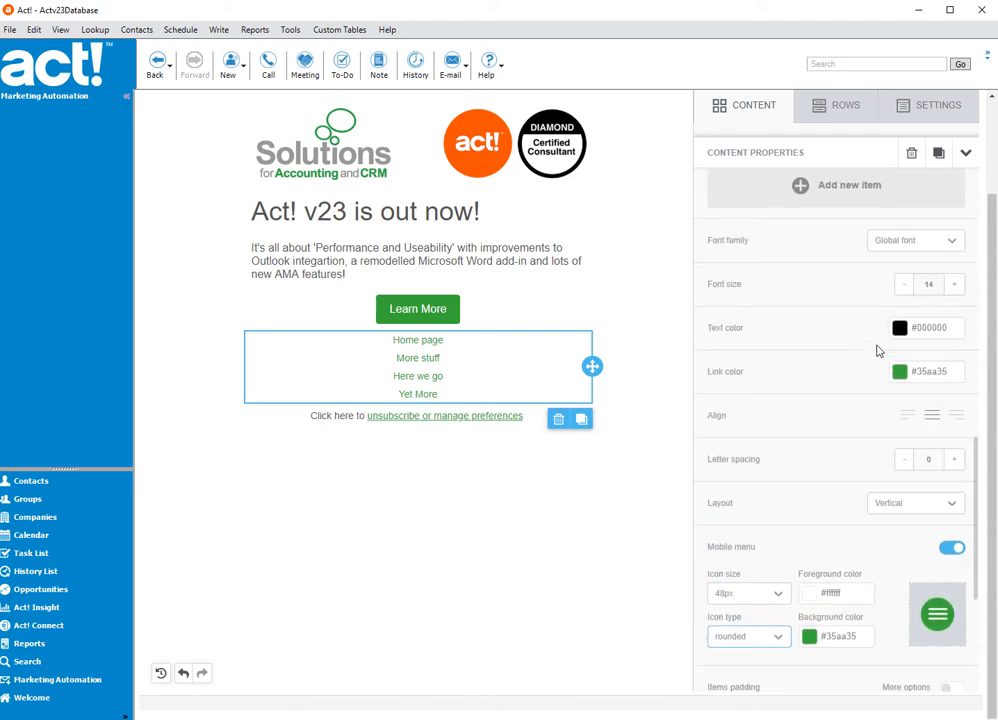
scroll(528, 335, "up", 2)
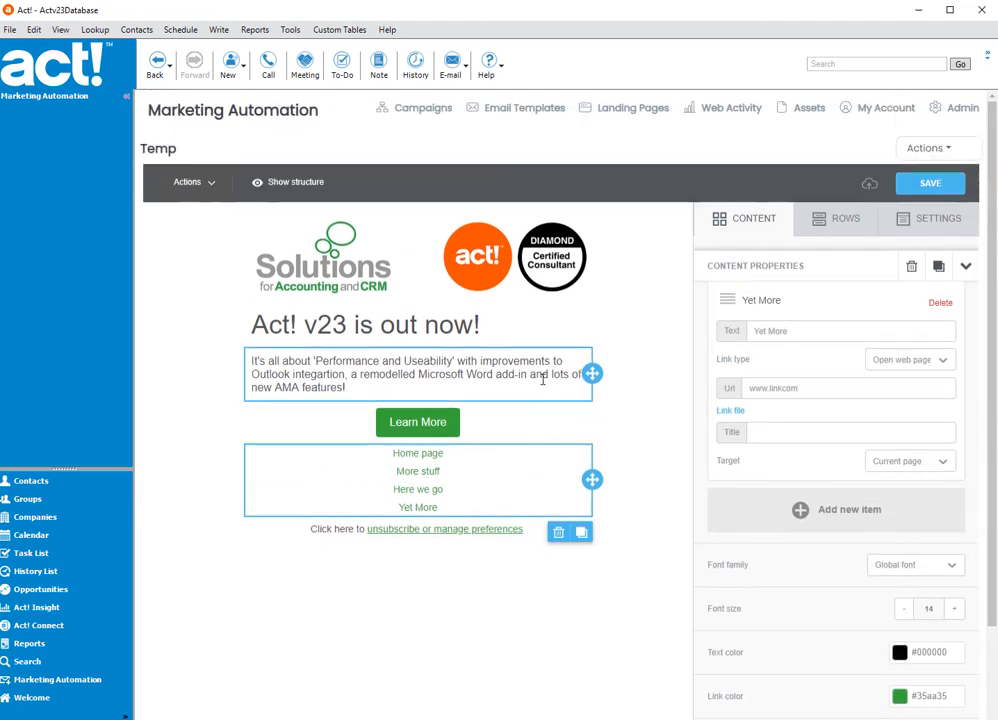
- Preview the email template in mobile mode and expand the mobile menu to check its items
left_click(187, 185)
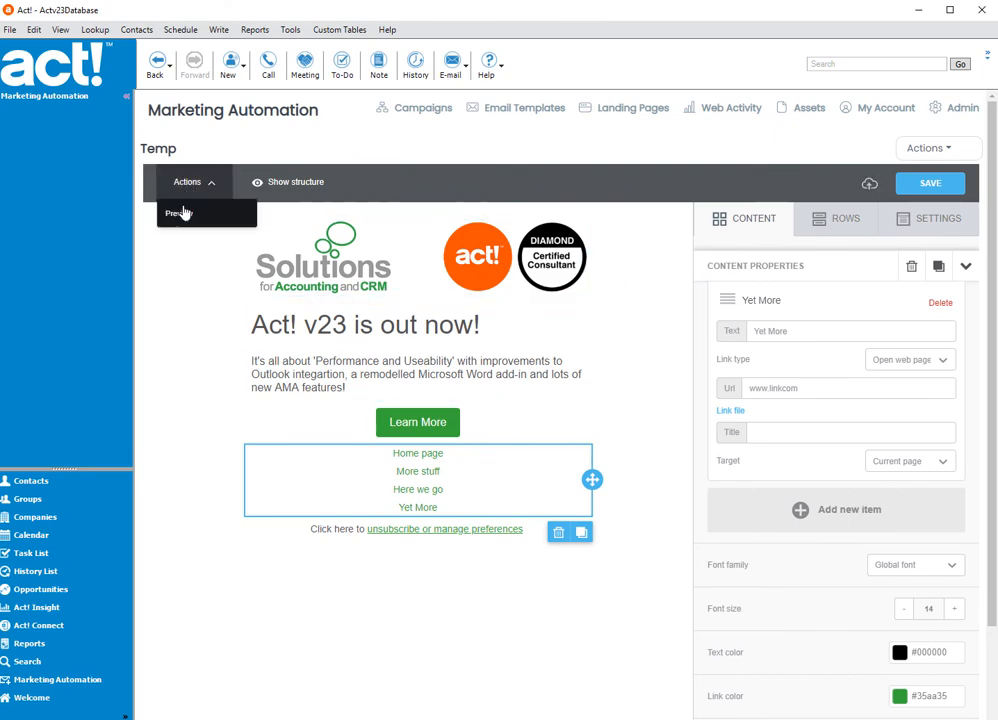
left_click(179, 214)
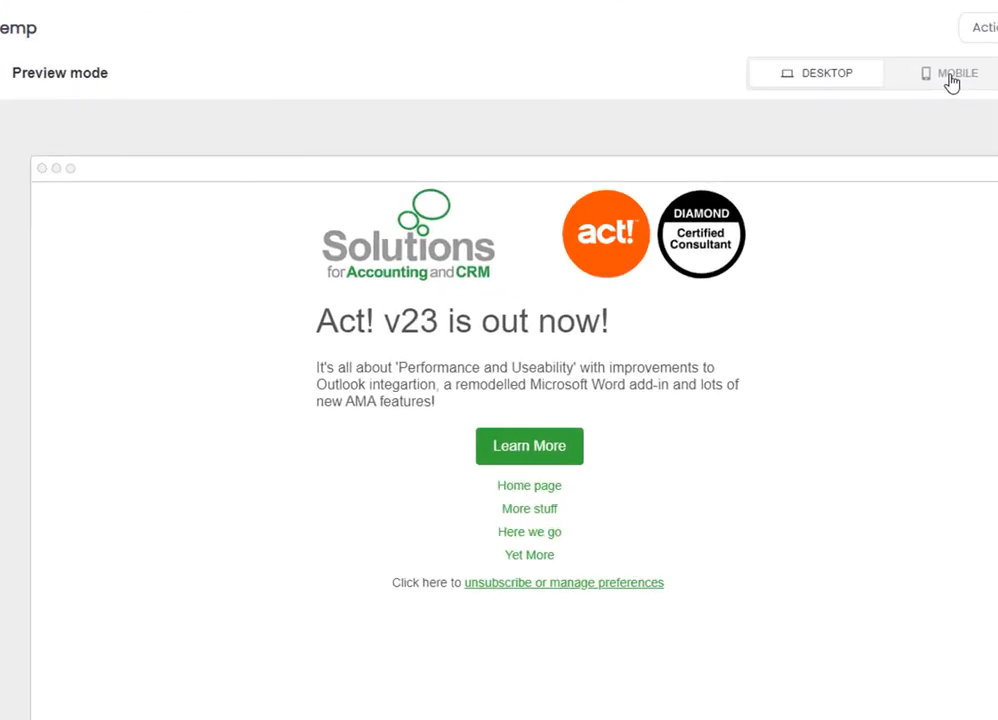
left_click(890, 185)
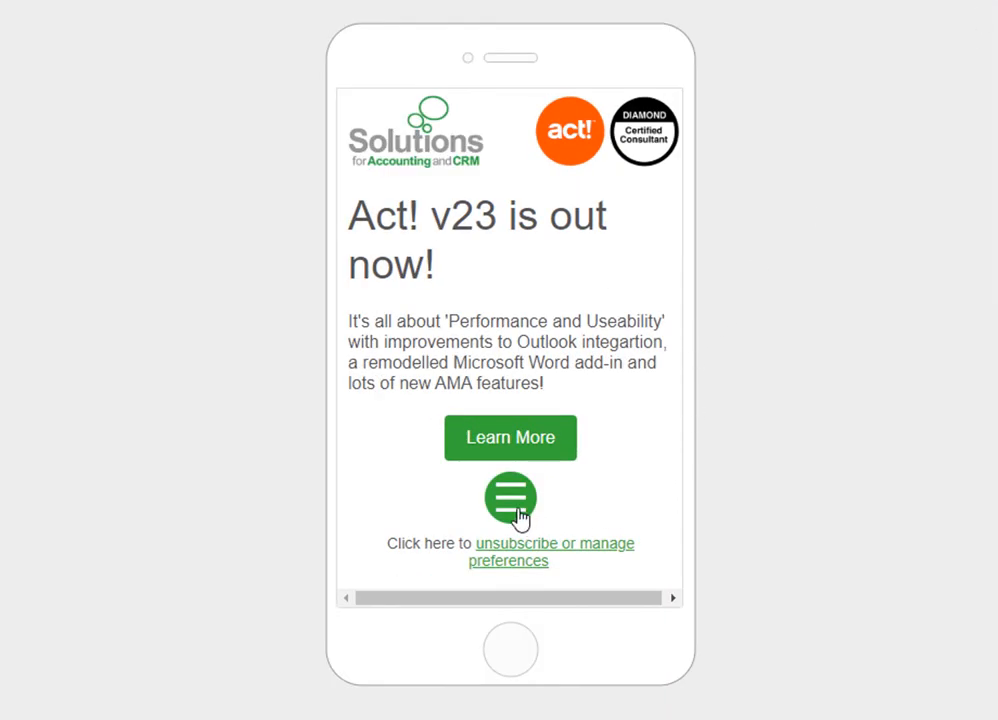
scroll(519, 517, "down", 1)
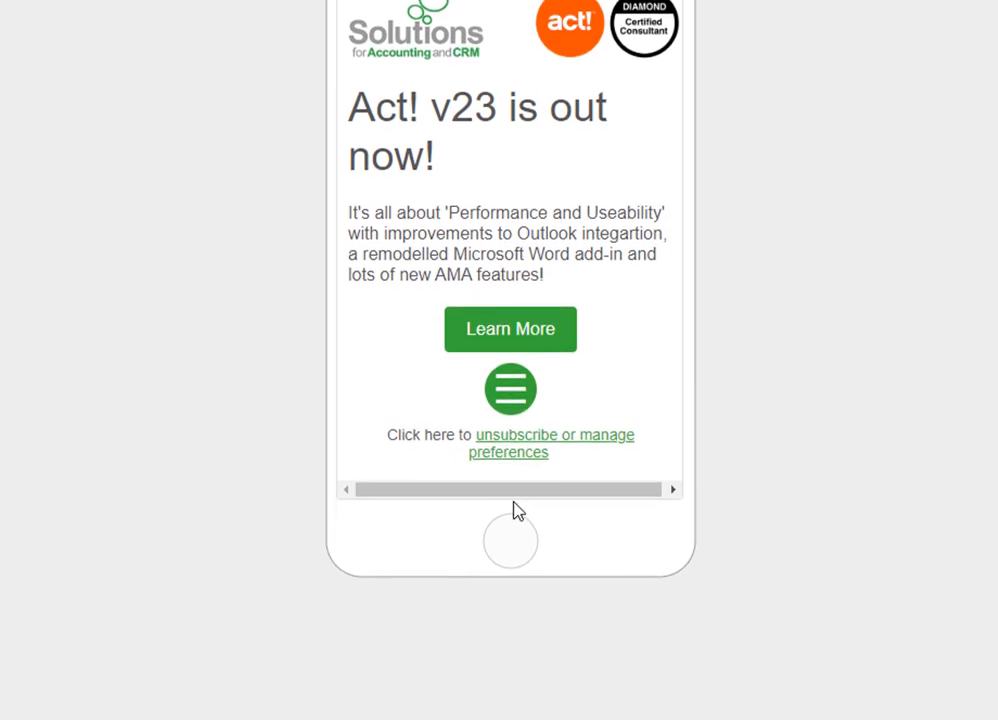
left_click(511, 397)
scroll(550, 341, "down", 3)
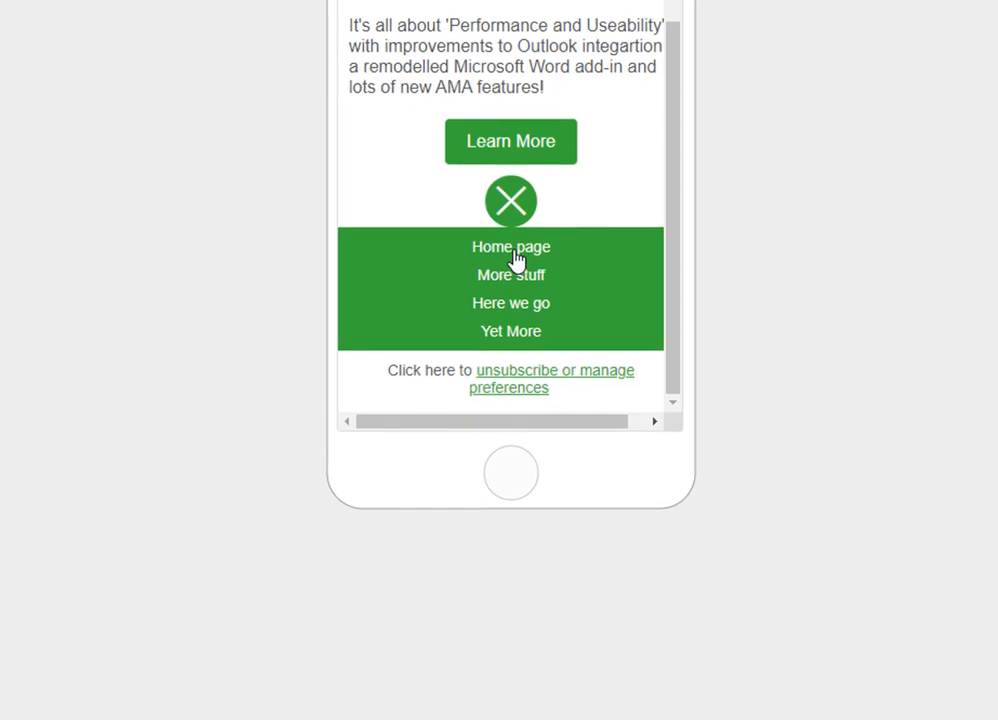
scroll(779, 329, "up", 2)
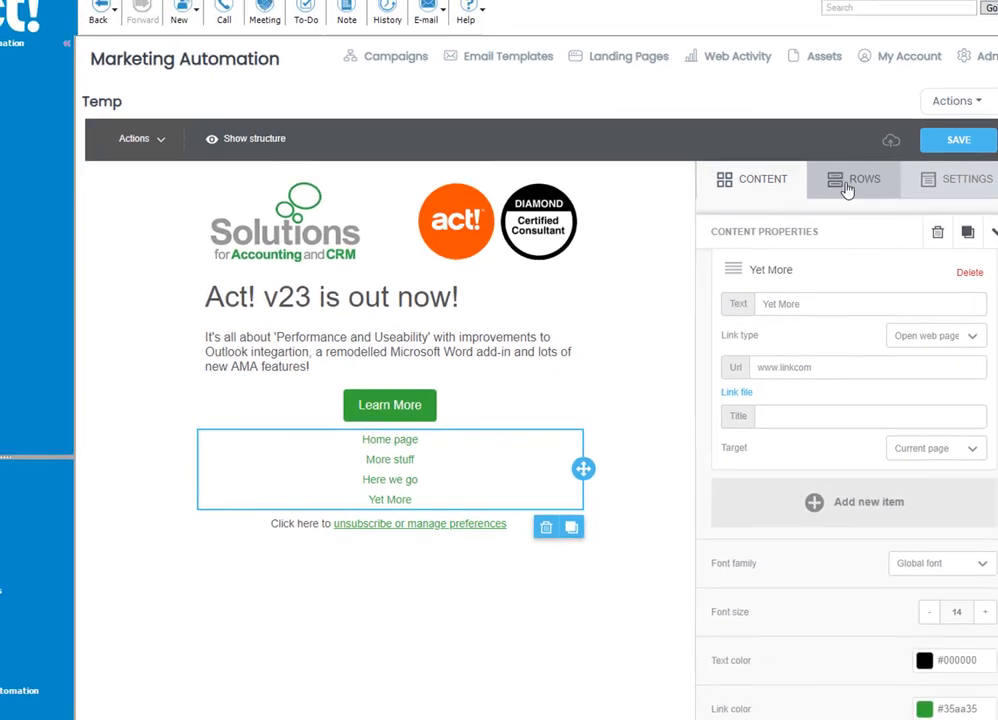
- Add a Giphy content block below the unsubscribe line of the email template
left_click(860, 168)
left_click(752, 169)
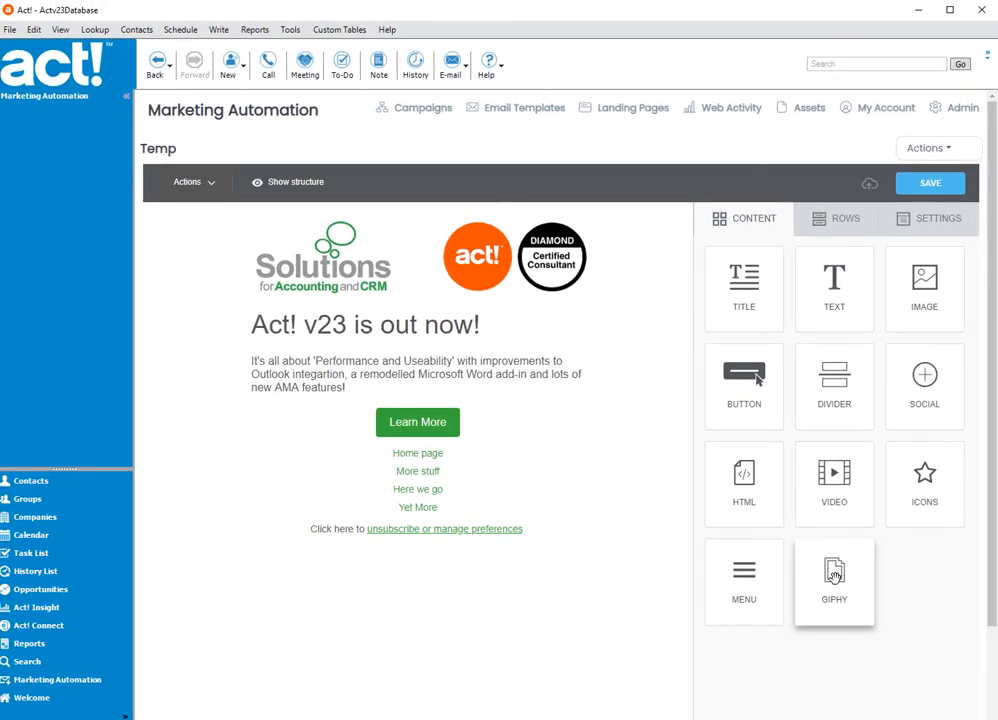
left_click_drag(848, 577, 469, 585)
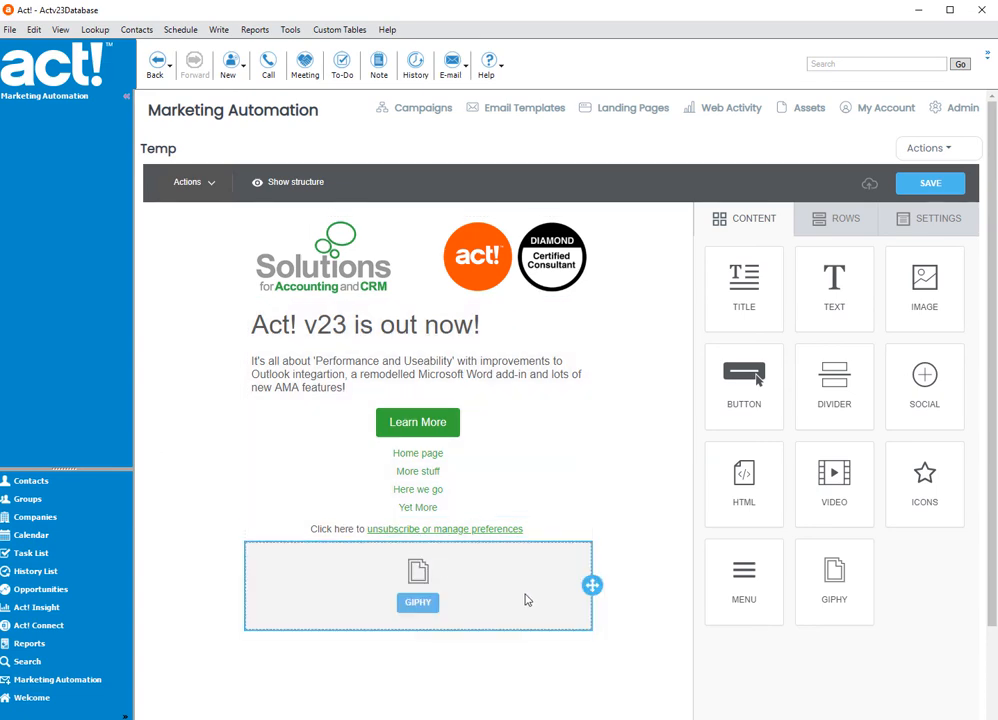
scroll(526, 559, "down", 3)
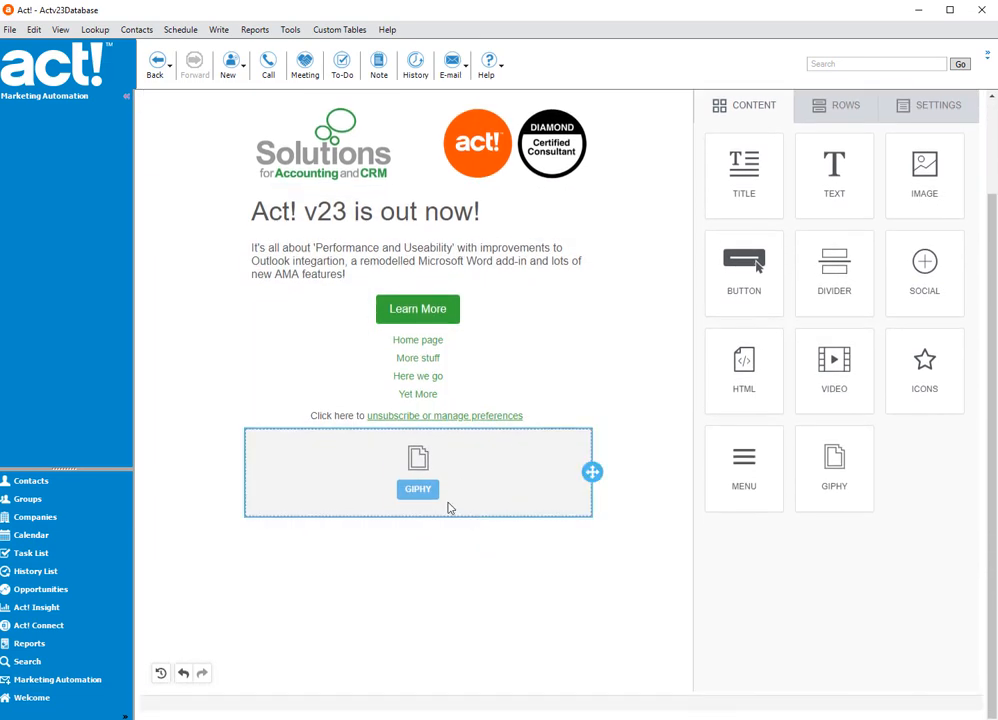
- Search the Giphy library for "carrot" and insert the GIF of the carrot, broccoli and tomato exercising into the Giphy block
left_click(418, 490)
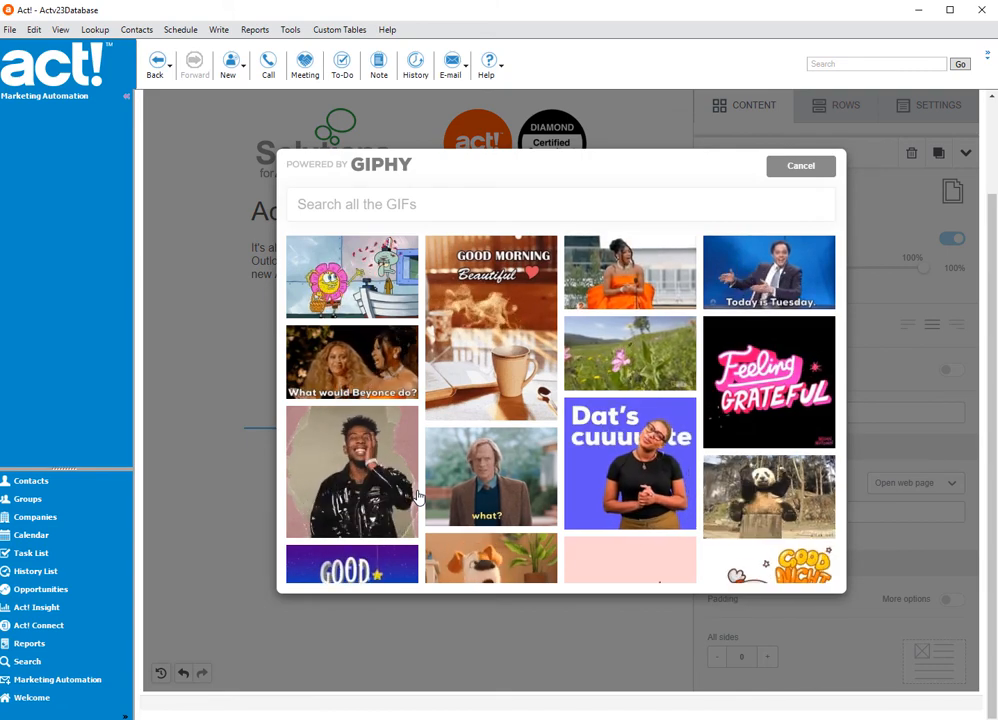
scroll(679, 424, "down", 5)
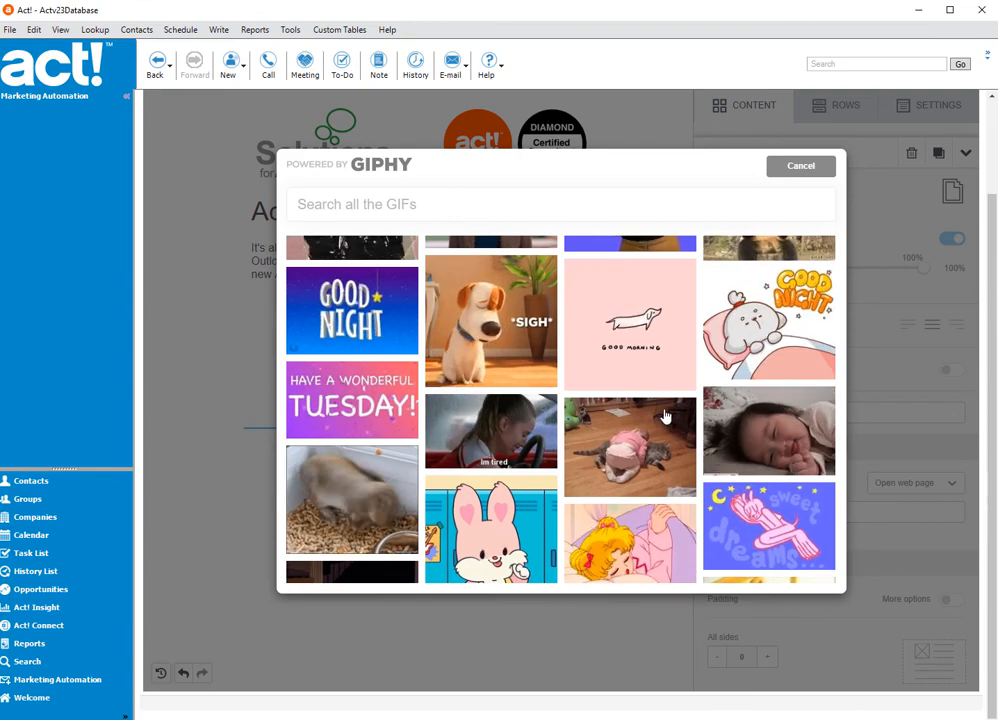
scroll(658, 415, "down", 2)
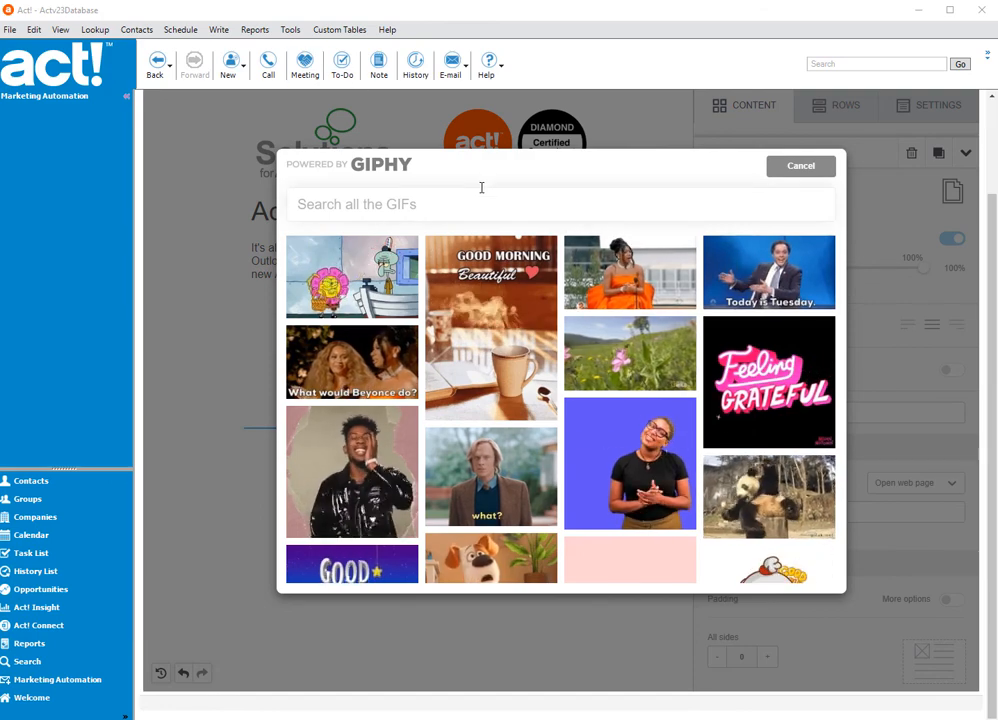
left_click(454, 204)
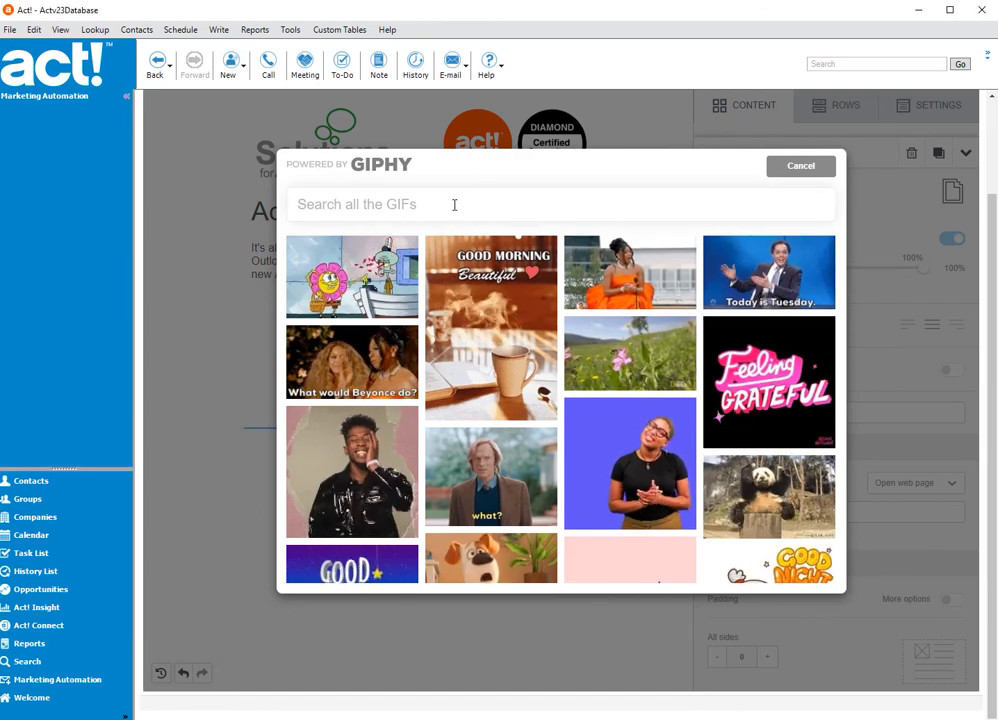
type("carrot")
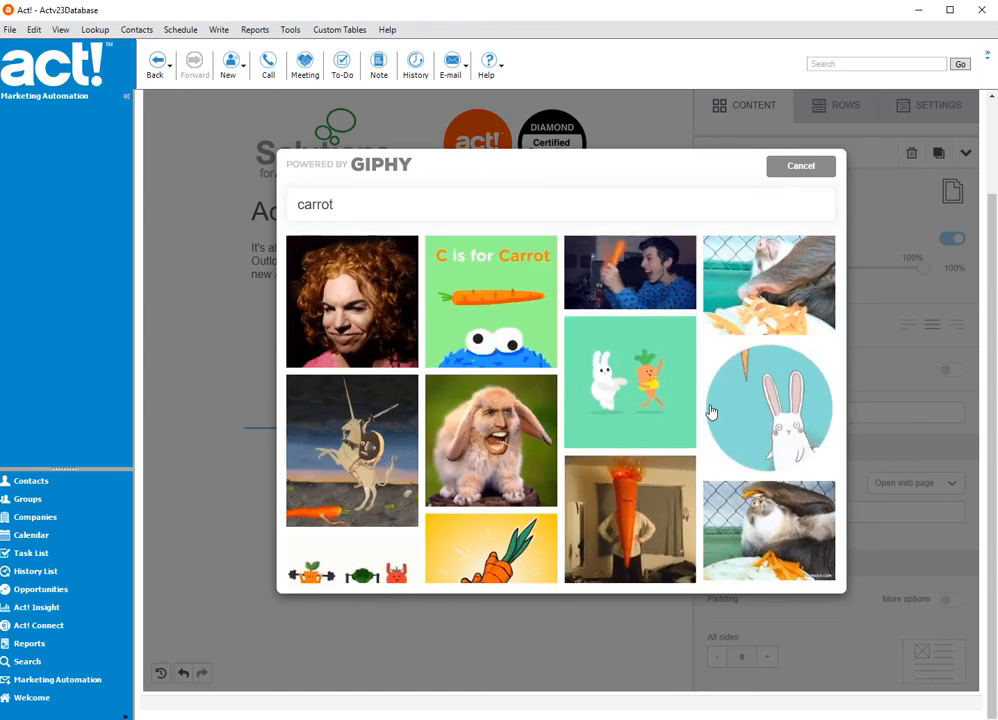
scroll(726, 447, "down", 1)
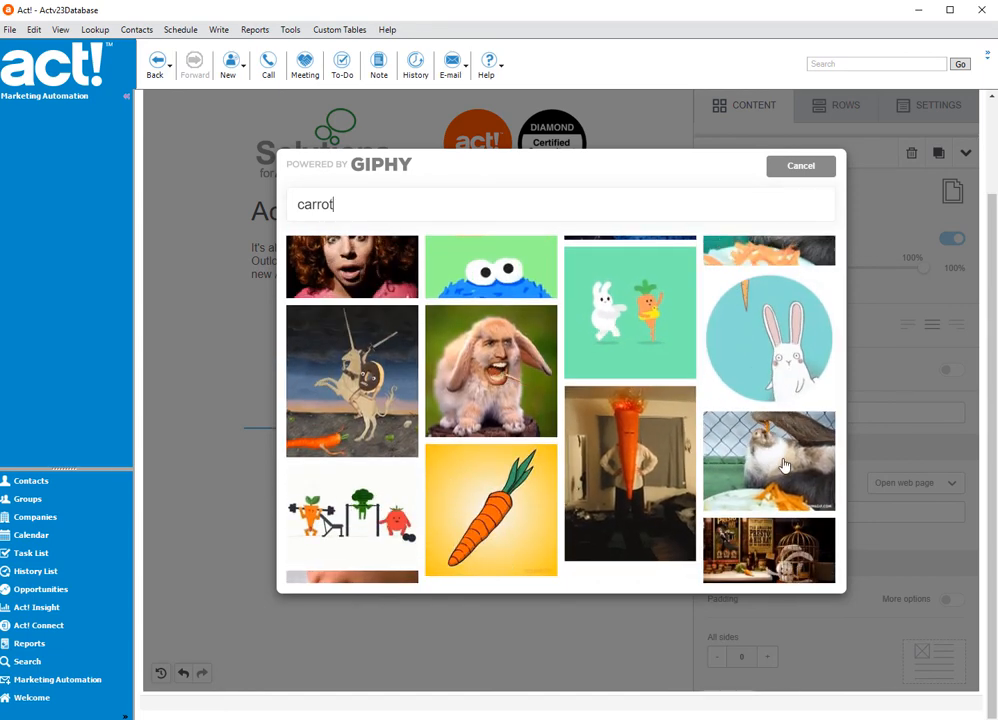
left_click(346, 504)
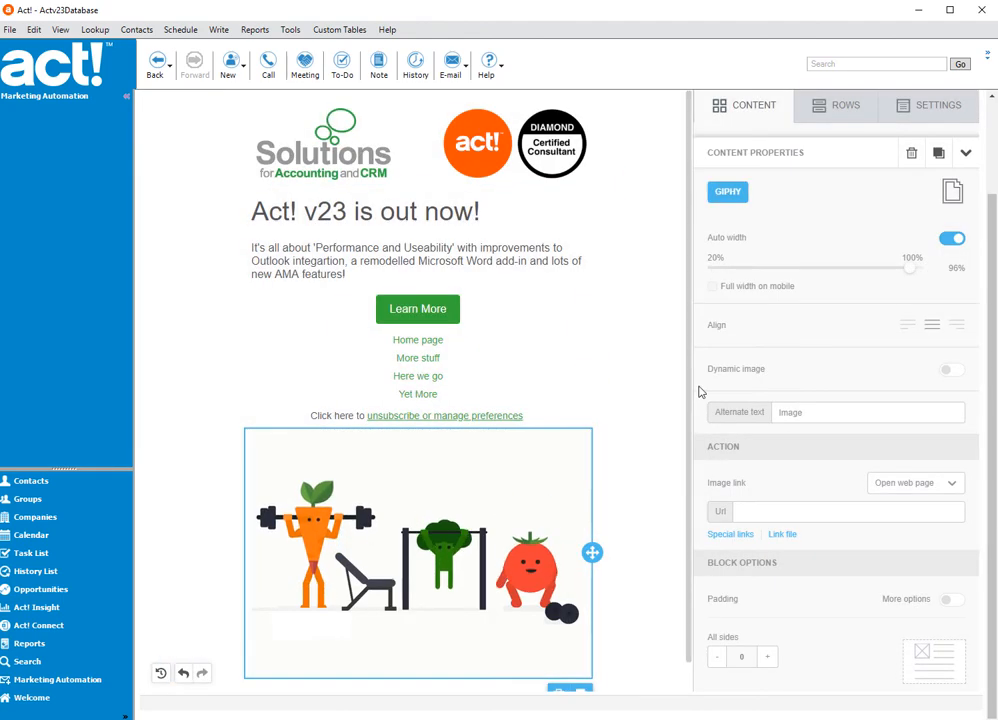
- Preview the email template in desktop mode and check how the animated GIF displays
scroll(716, 306, "up", 3)
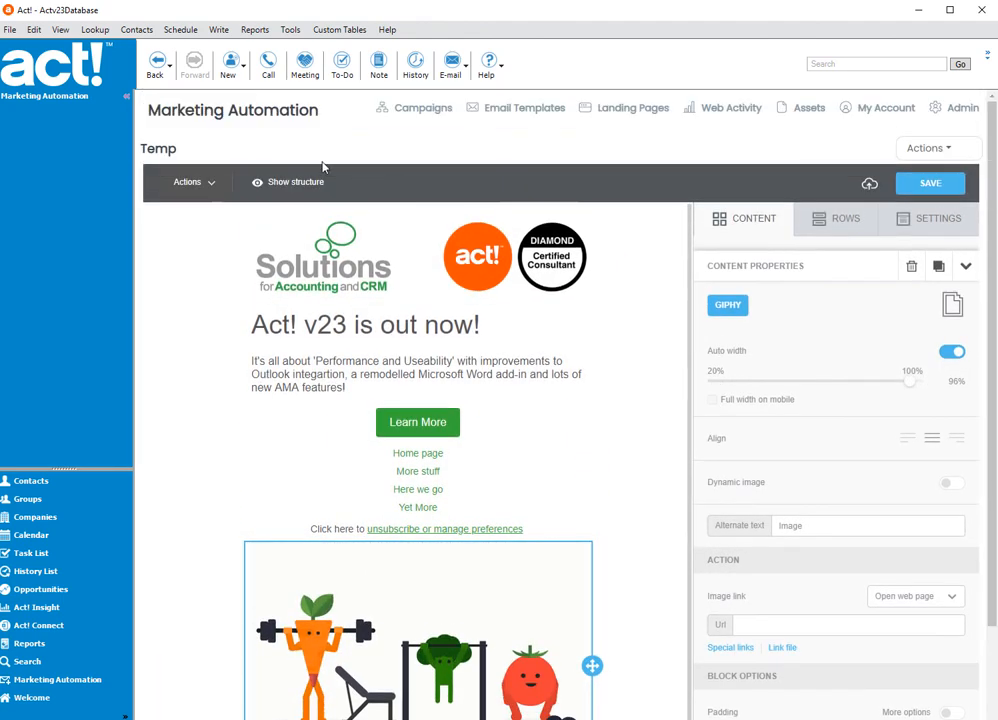
left_click(201, 184)
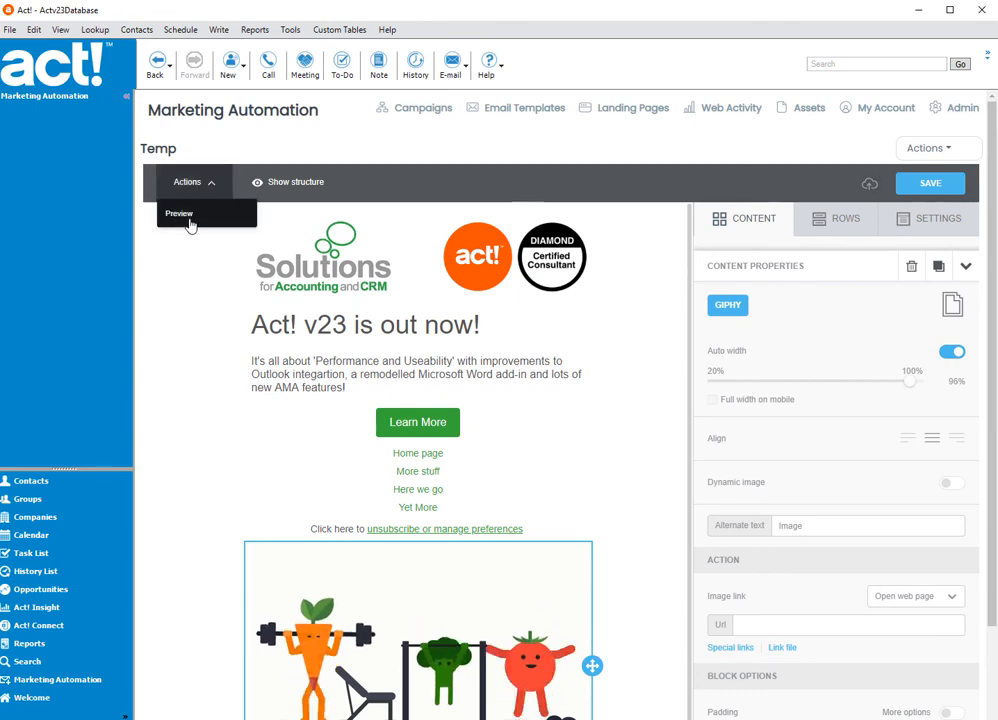
left_click(190, 222)
scroll(848, 415, "down", 1)
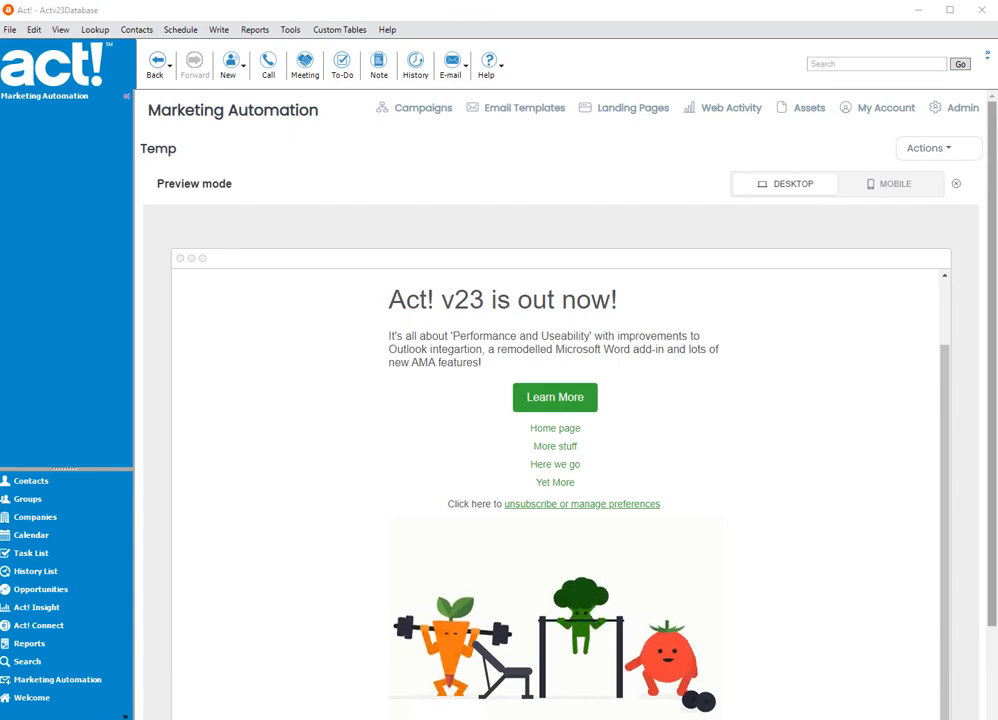
- Send a test of the email template to the prefilled recipient address and dismiss the notice
left_click(921, 149)
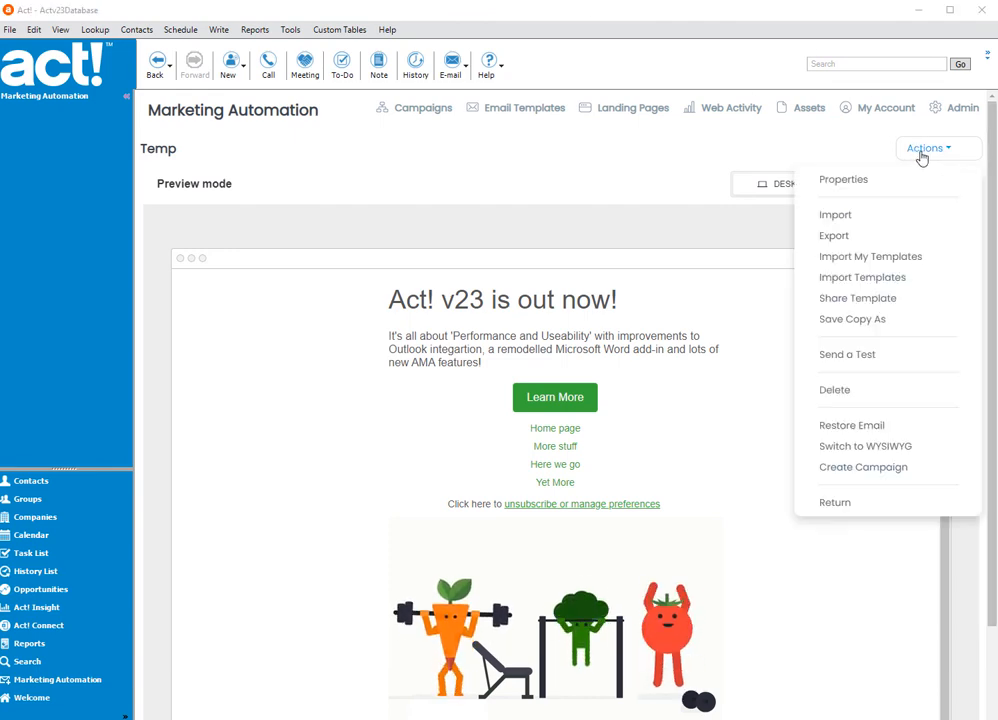
left_click(840, 356)
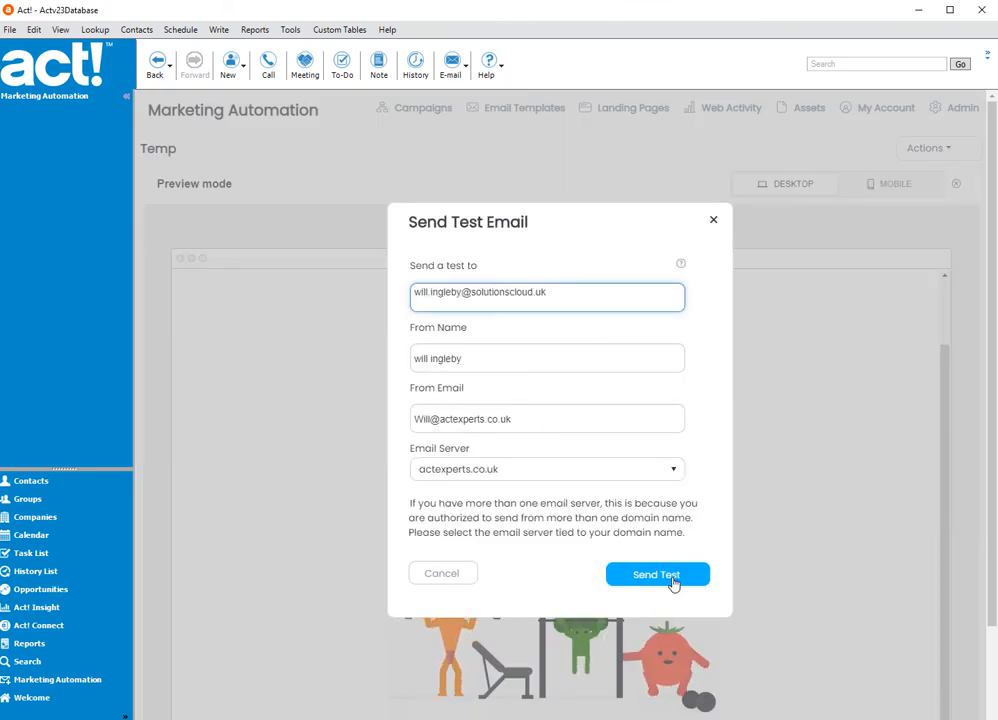
left_click(673, 584)
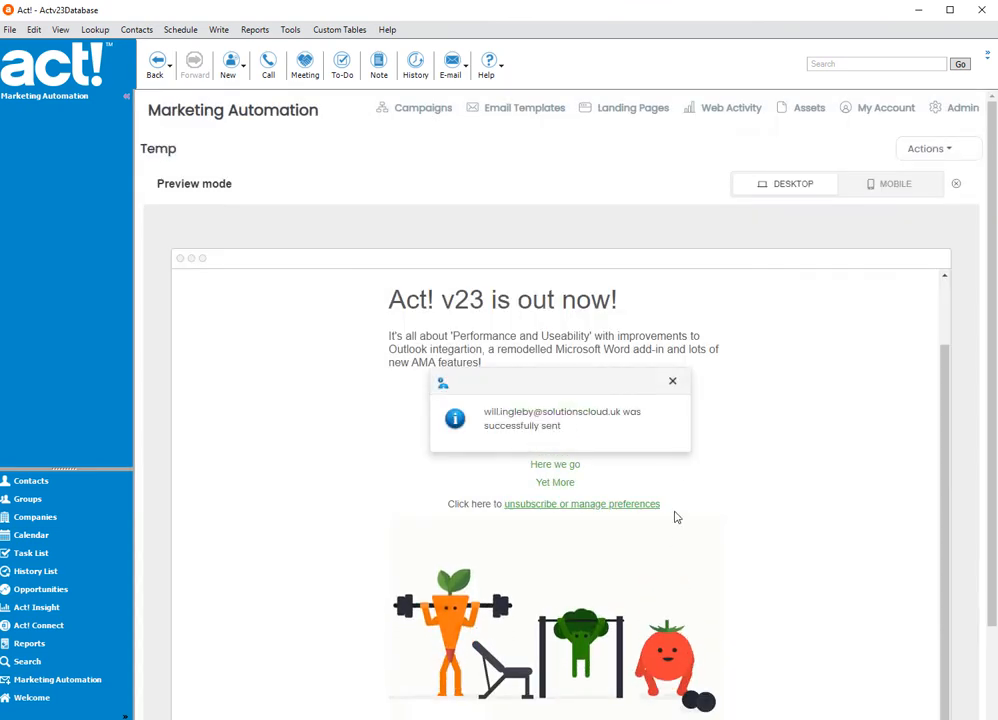
left_click(673, 381)
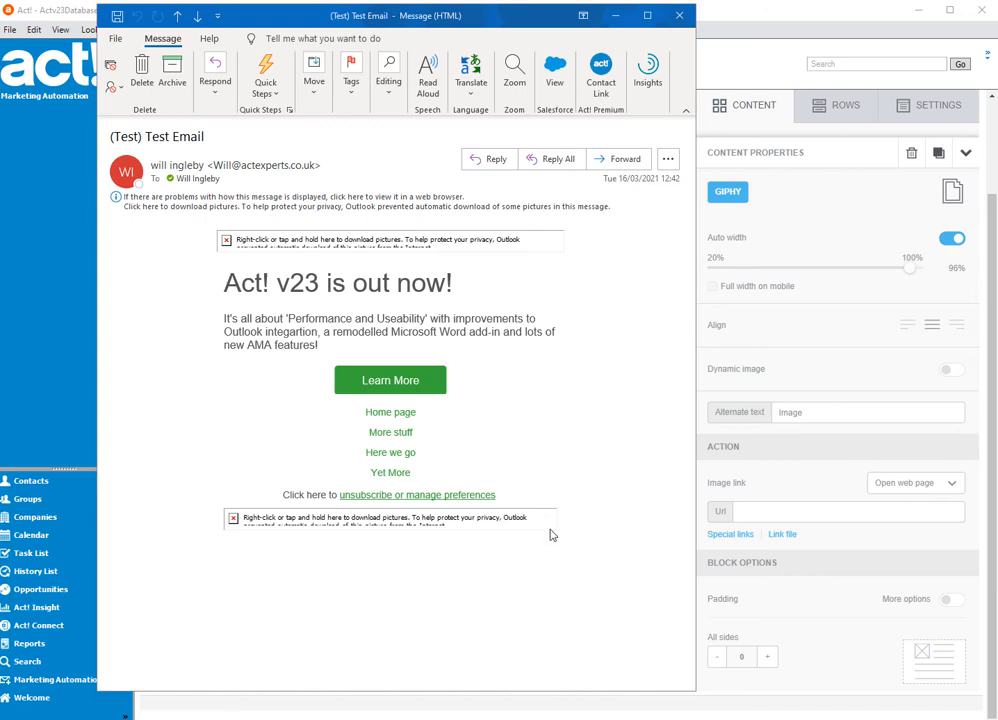
- Download the blocked pictures in the received test email in Outlook and look through the message down to the GIF
left_click(412, 203)
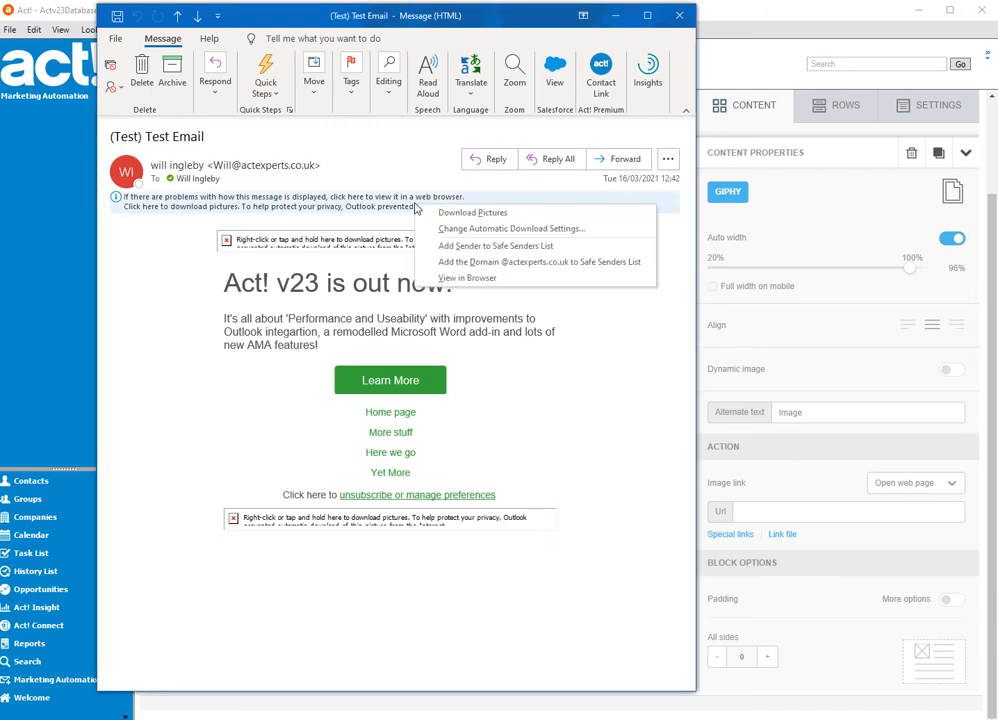
left_click(432, 215)
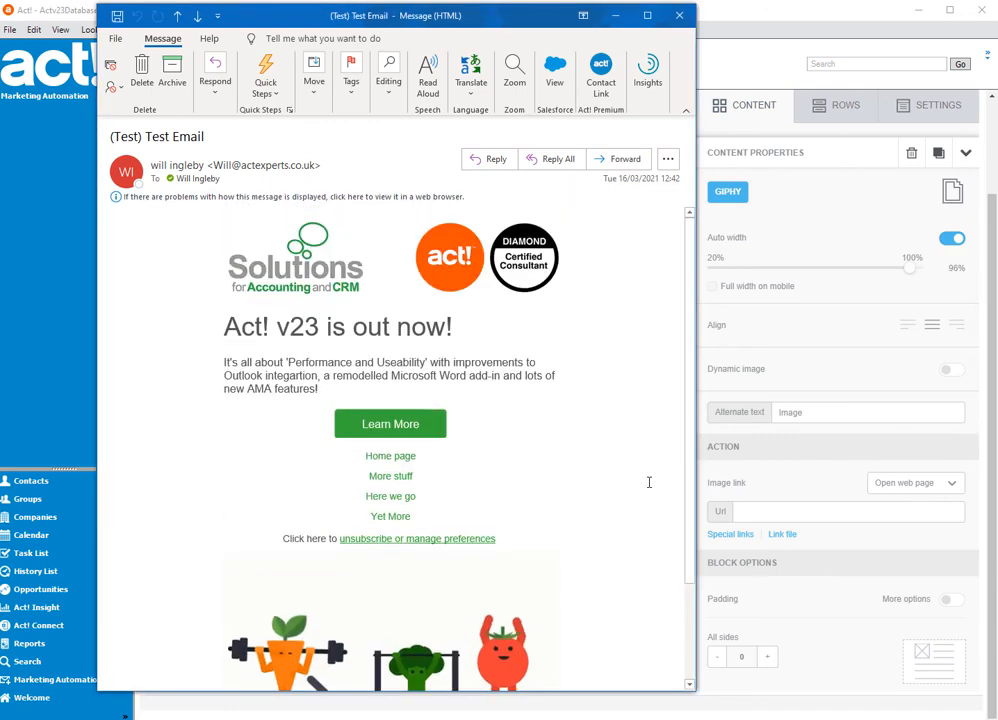
scroll(646, 500, "down", 2)
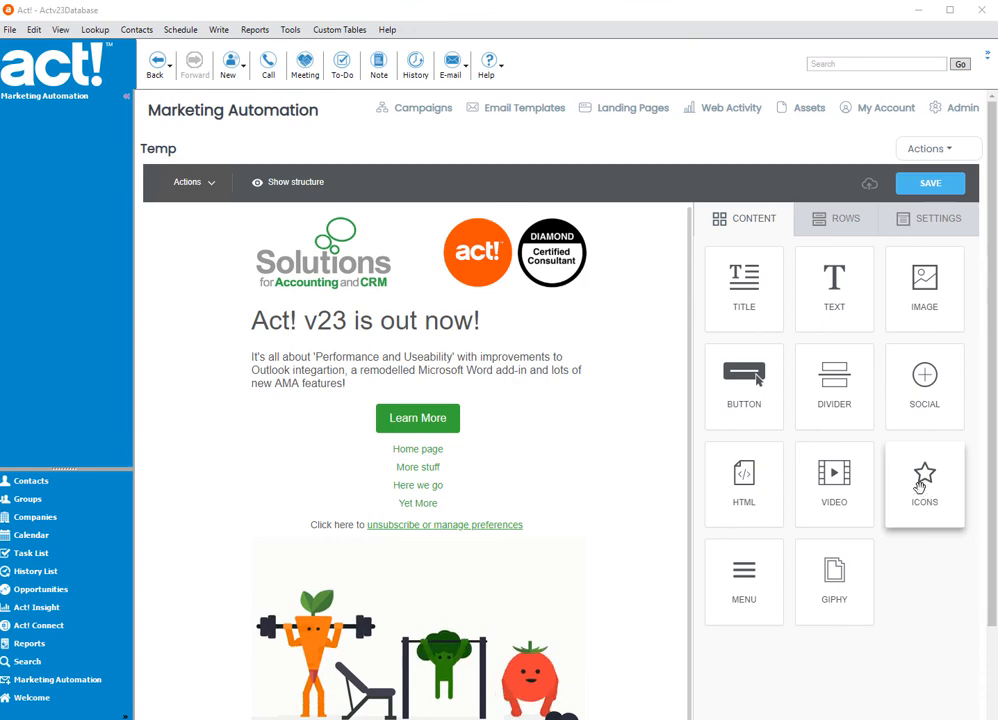
- Add an Icons block above the Learn More button and add a first icon to its collection
left_click_drag(928, 500, 441, 397)
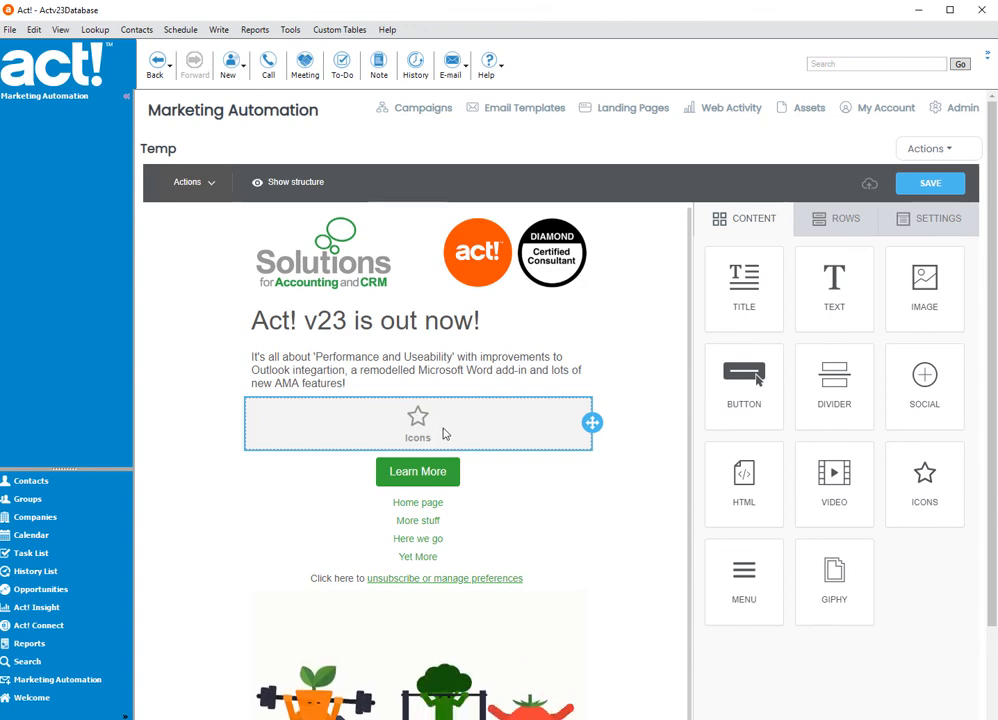
left_click(442, 435)
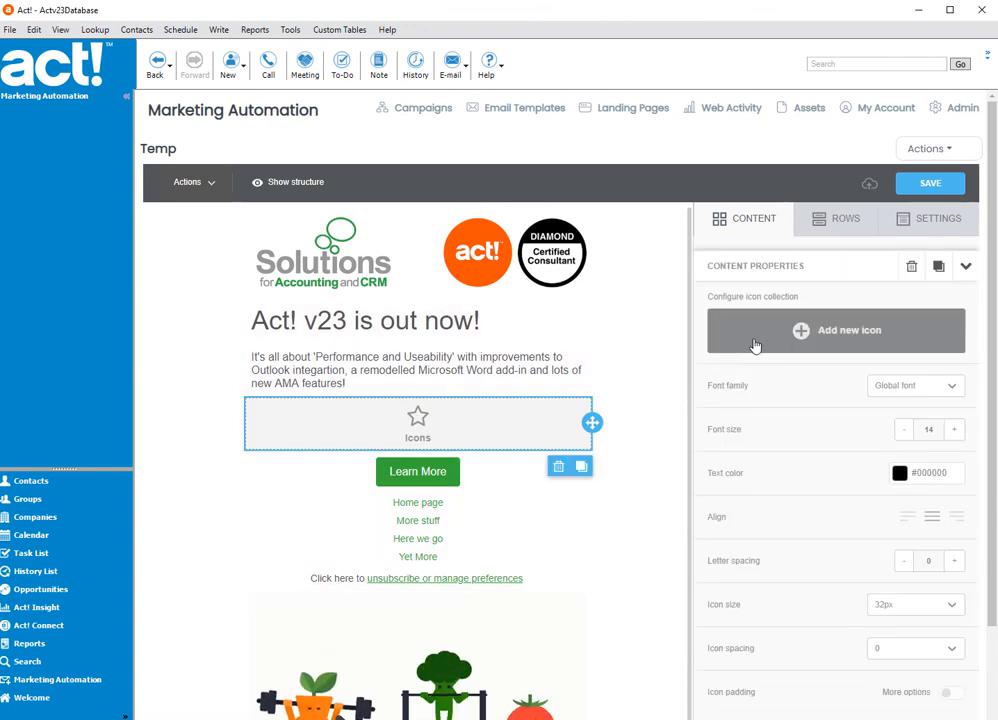
left_click(800, 332)
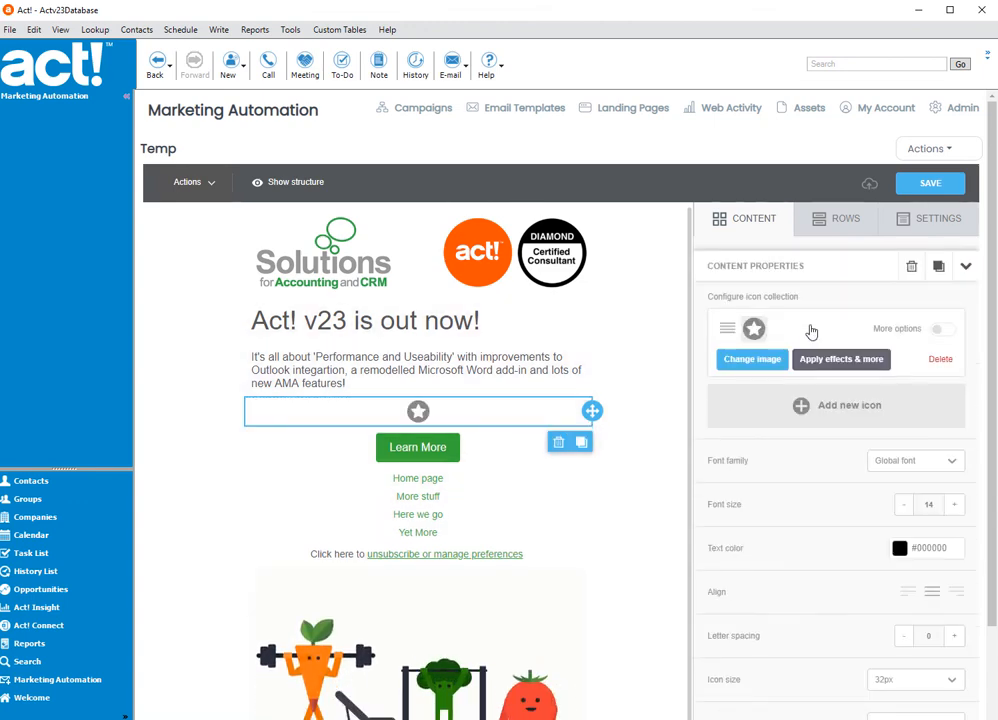
- Upload the Act! Business Partner, Certified Consultant and Channel Partner badge images, and use the Channel Partner badge as the icon's image
left_click(749, 363)
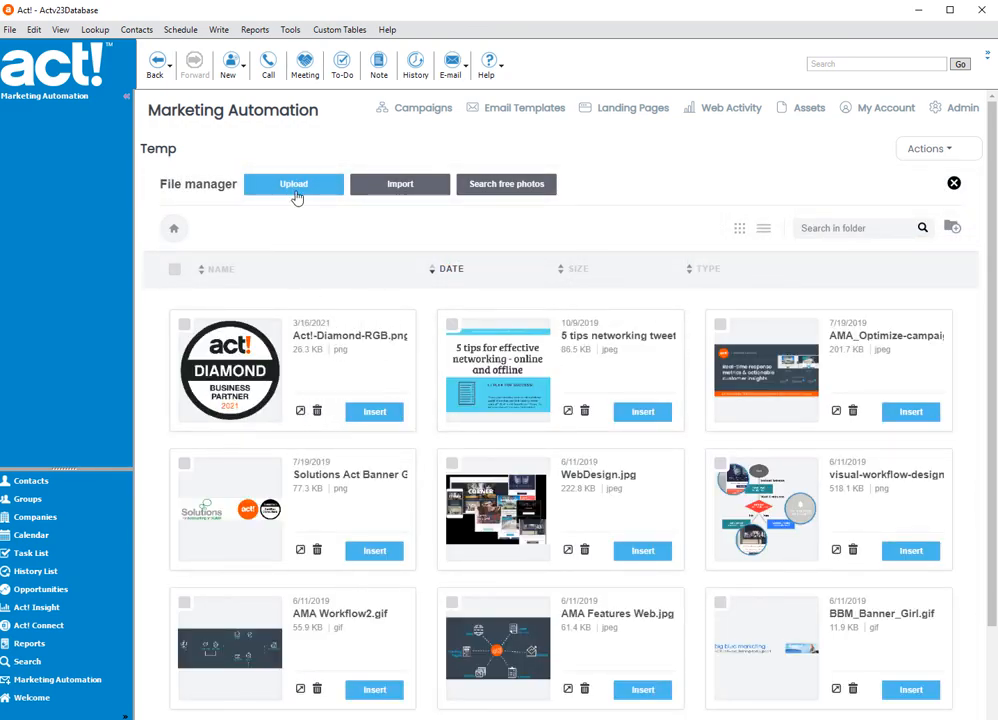
left_click(295, 191)
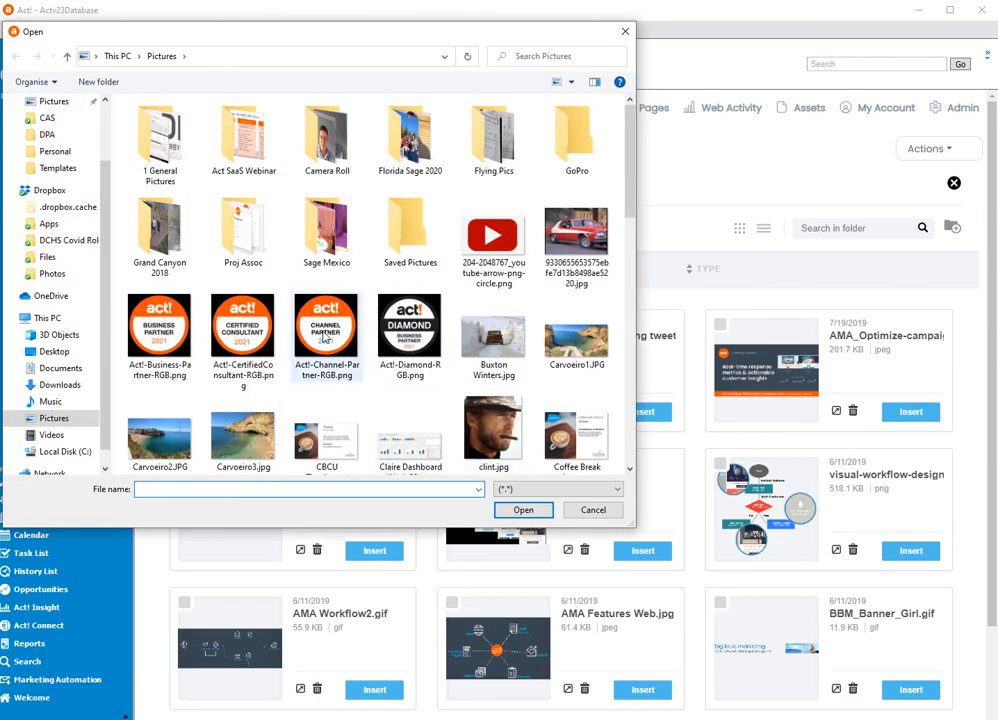
left_click(326, 333)
left_click(256, 338, "ctrl")
left_click(159, 328, "ctrl")
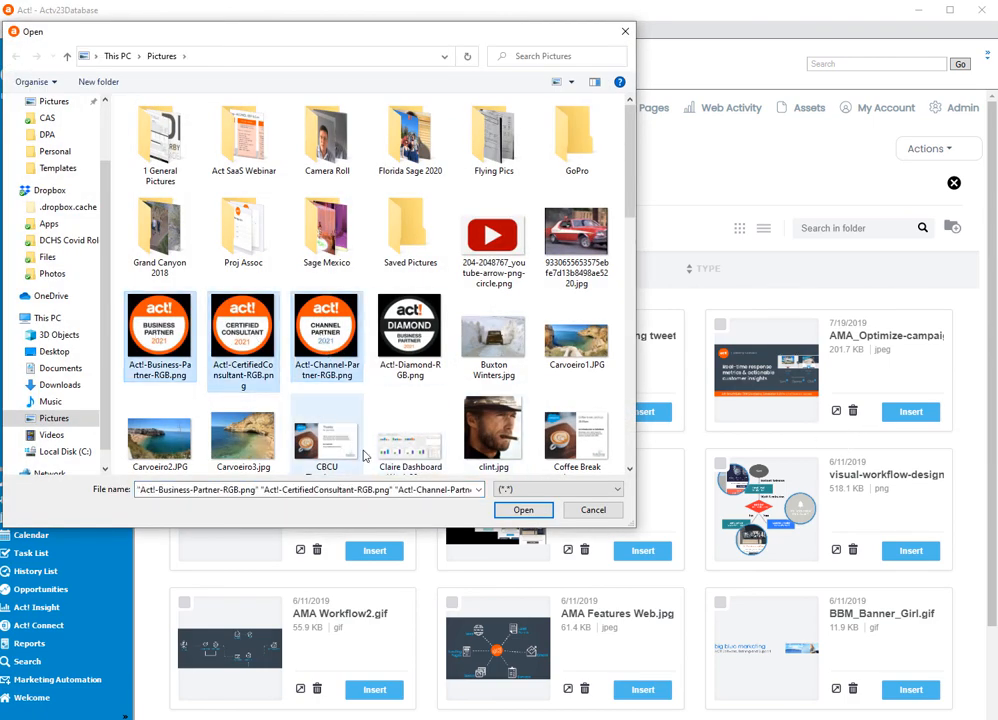
left_click(519, 509)
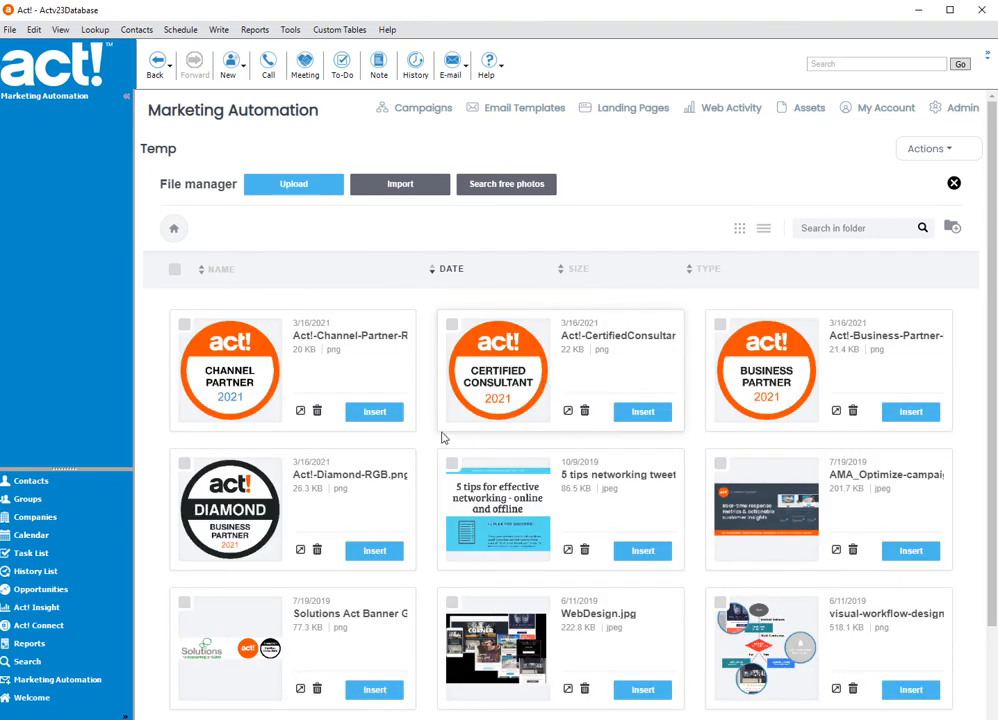
left_click(374, 418)
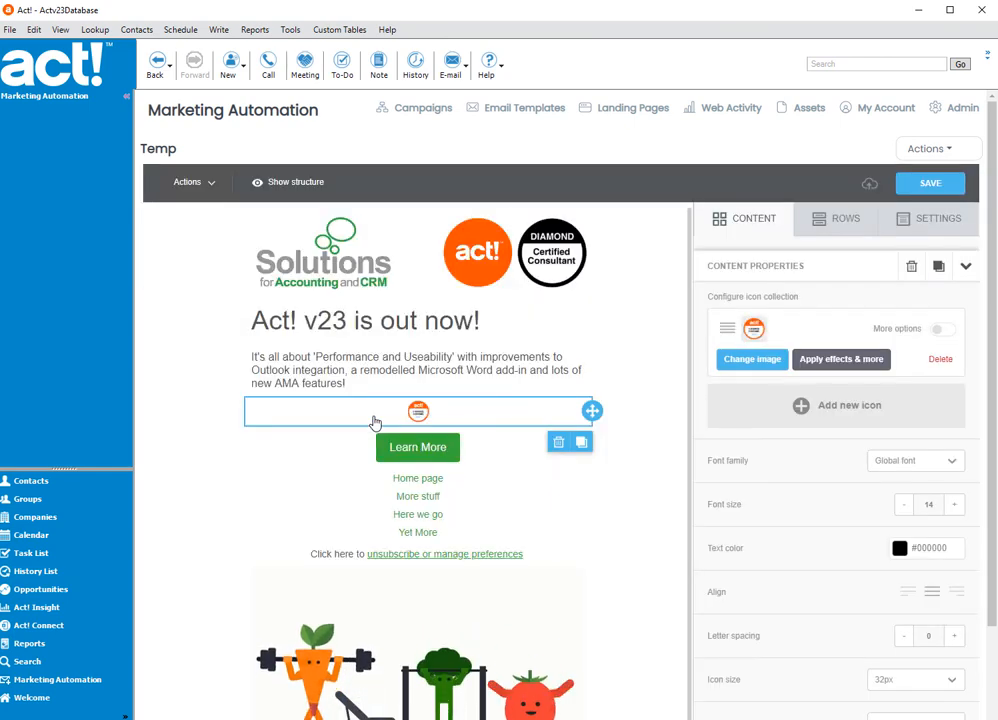
- Add three more icons to the Icons block's collection and replace their default star images with Act! badge images
left_click(797, 404)
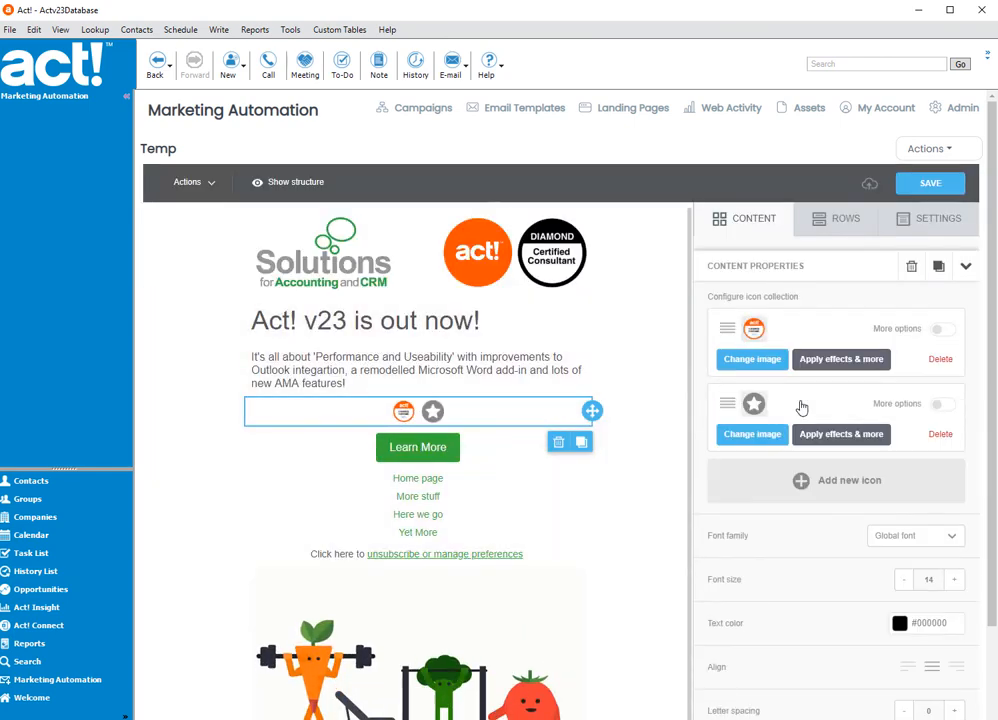
left_click(751, 436)
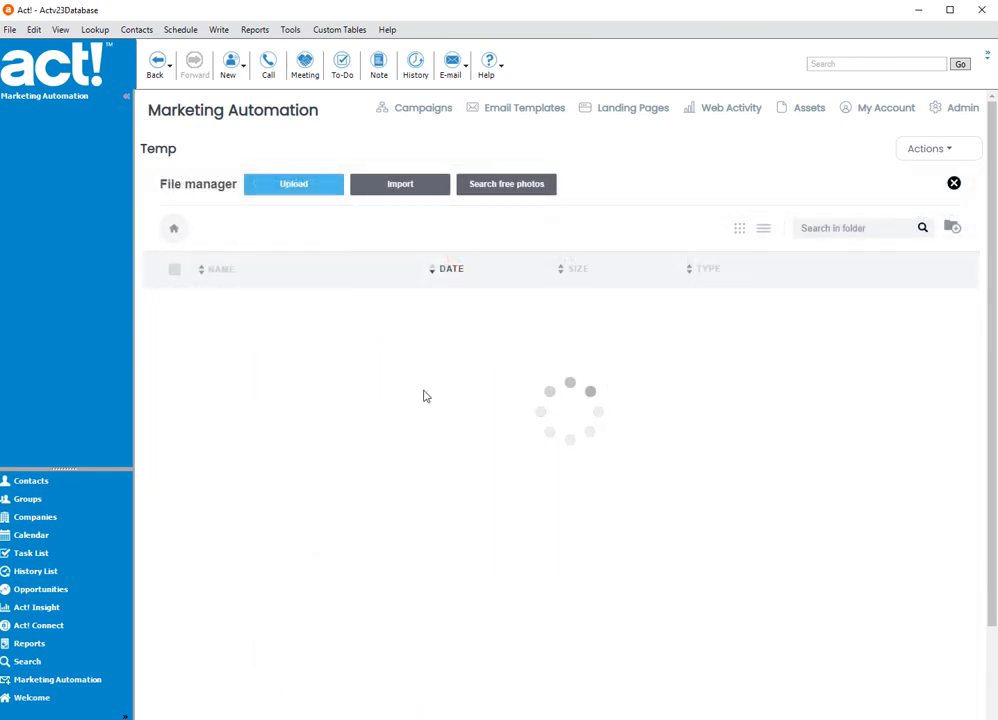
left_click(642, 411)
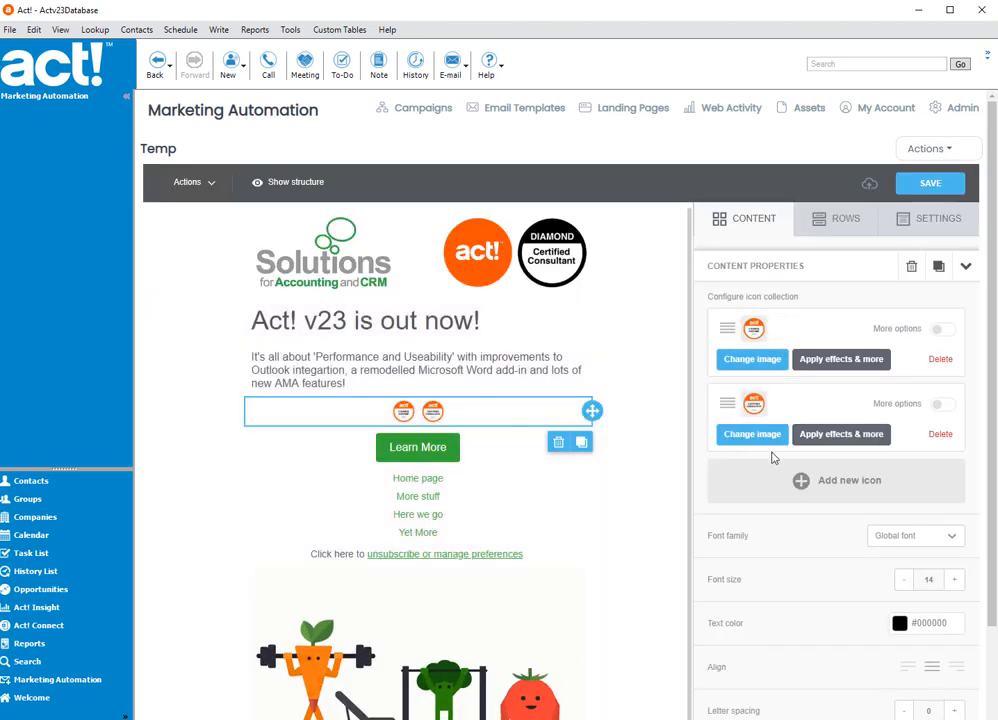
left_click(805, 487)
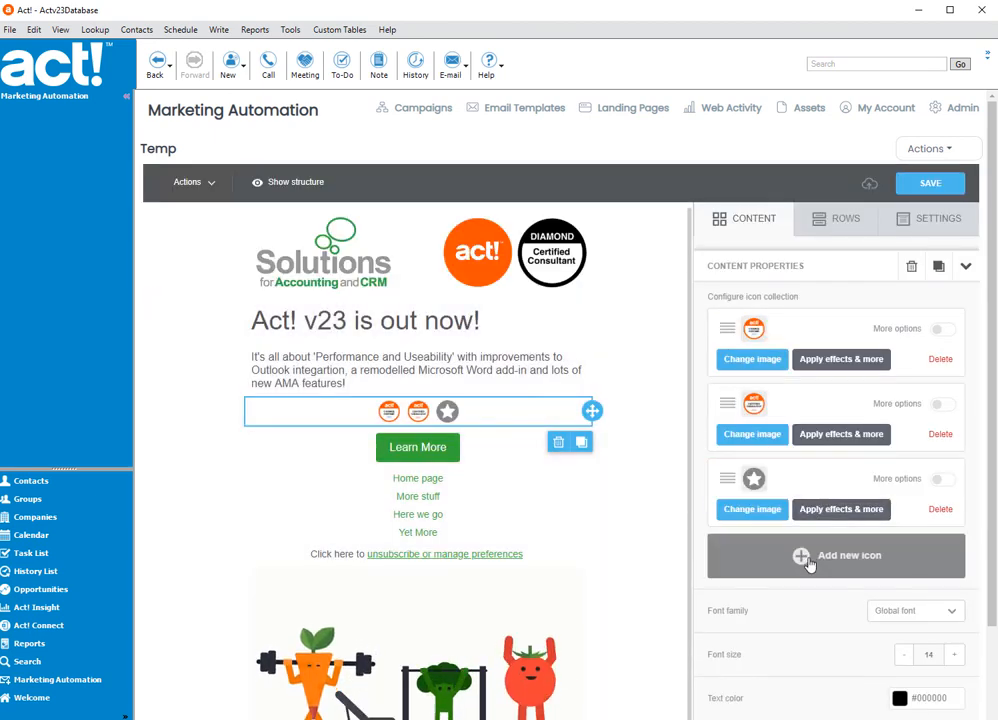
left_click(803, 550)
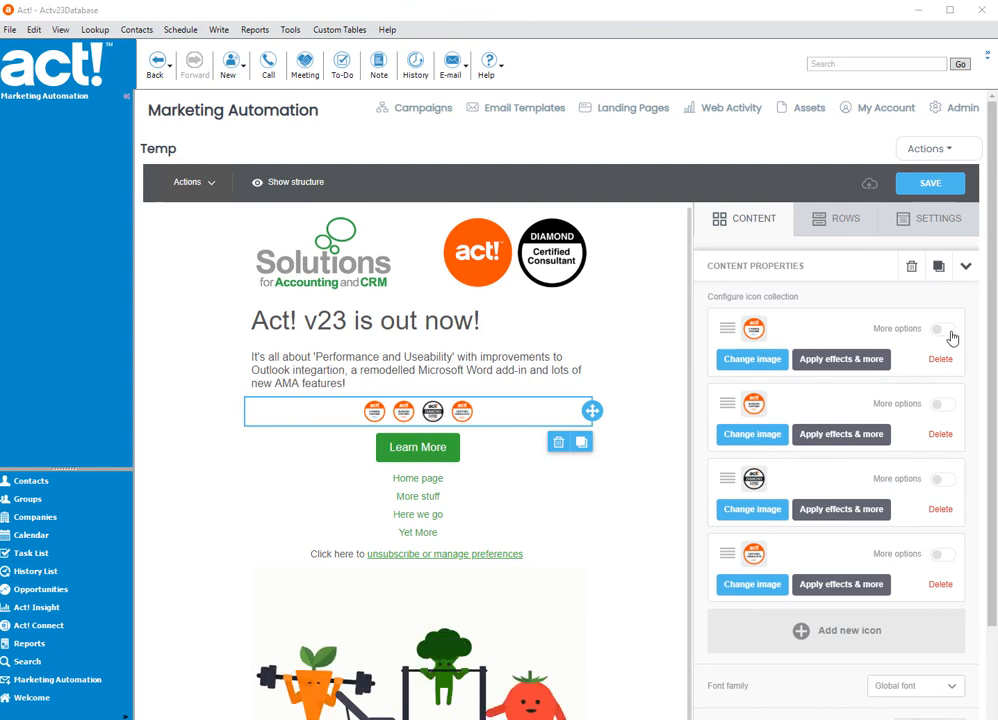
- Turn on more options for the first badge icon and place the cursor in its web page link Url field
left_click(940, 330)
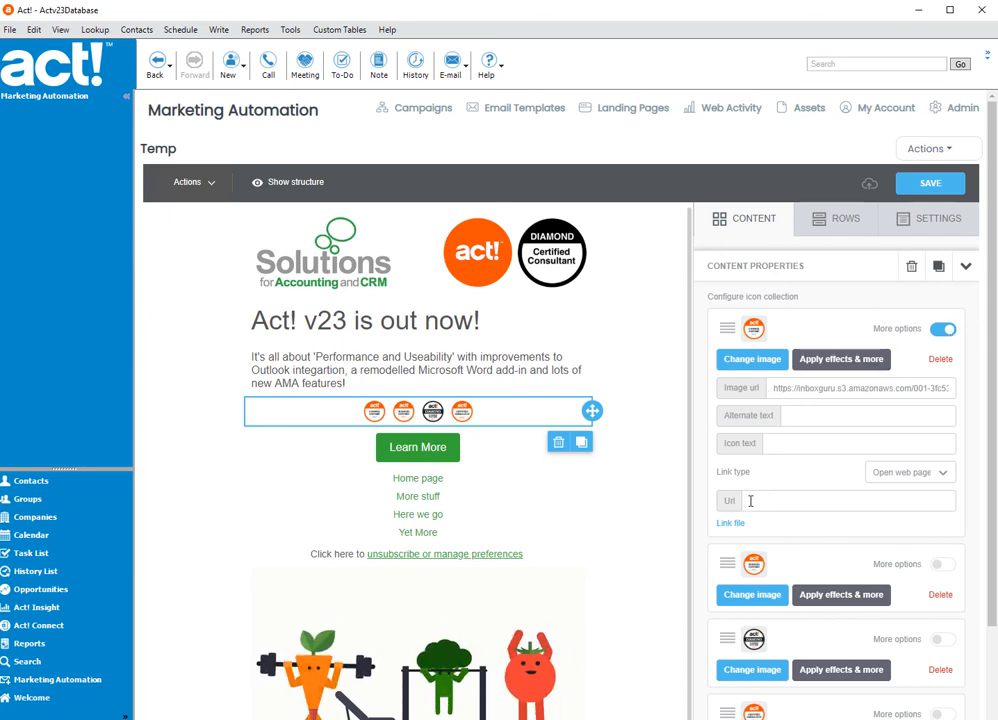
left_click(792, 500)
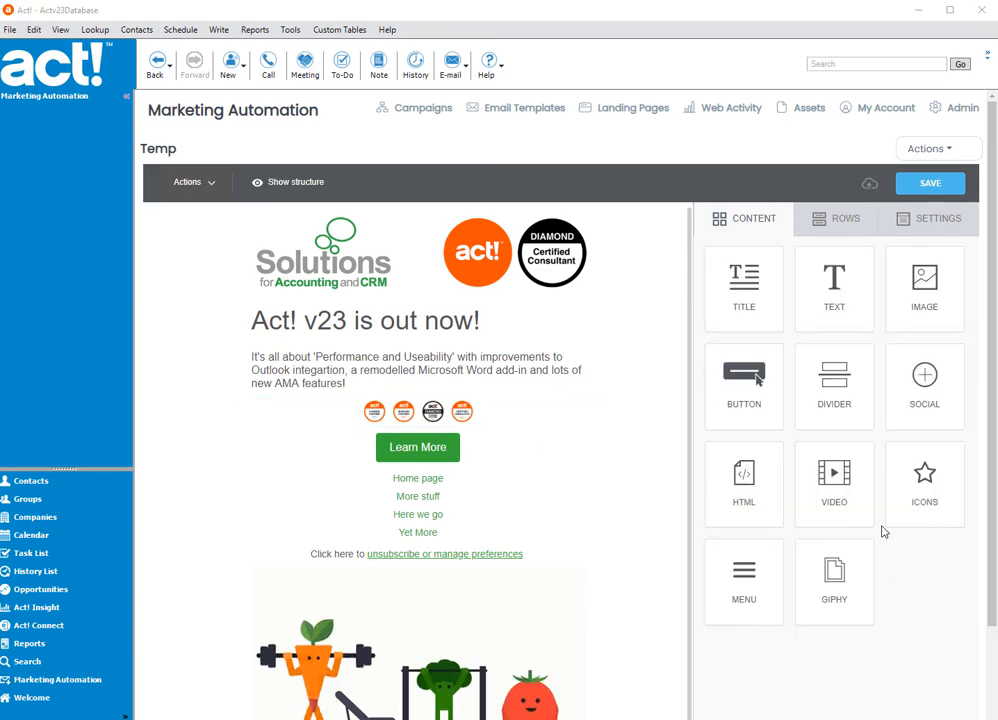
- Insert a Title block between the "Act! v23 is out now!" heading and the body text, and open its heading level choices
left_click_drag(754, 287, 446, 350)
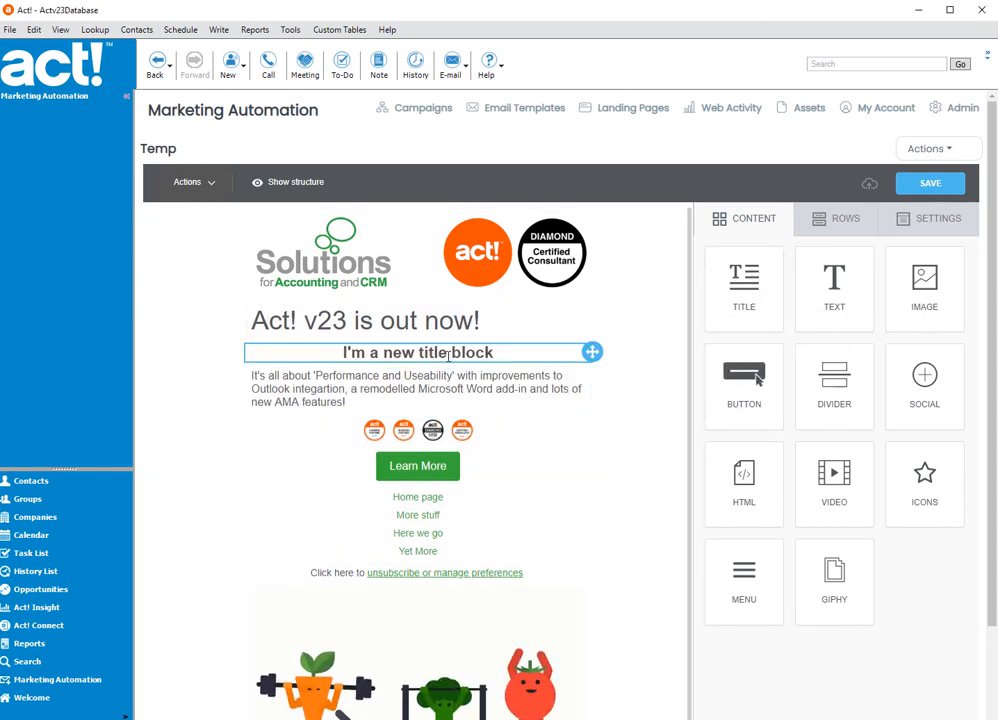
left_click(462, 352)
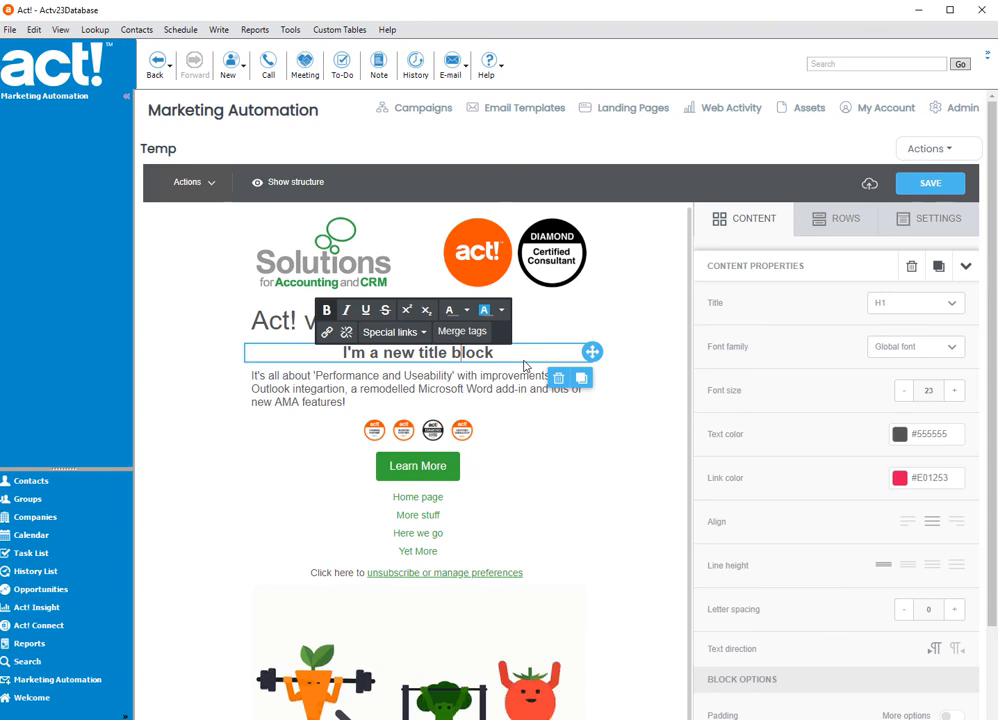
left_click(955, 306)
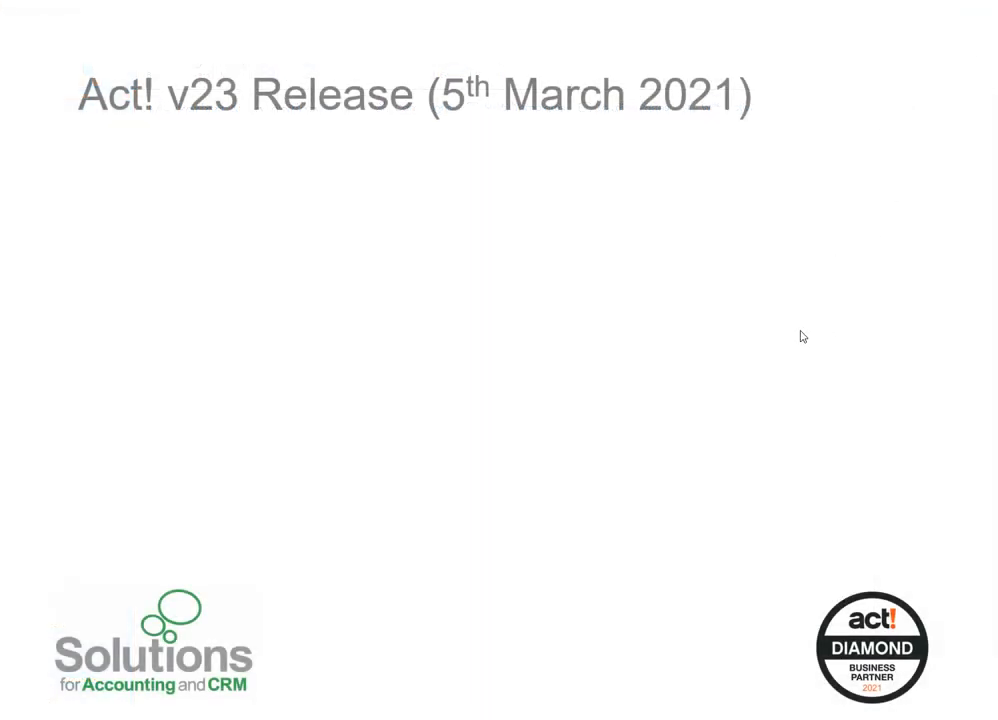
left_click(801, 331)
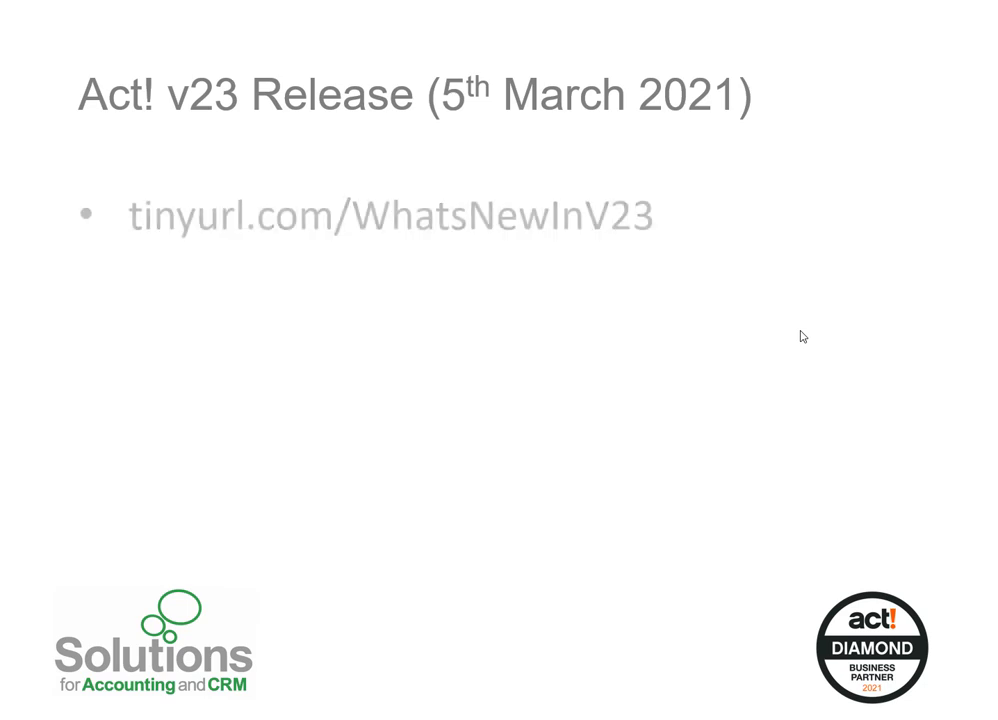